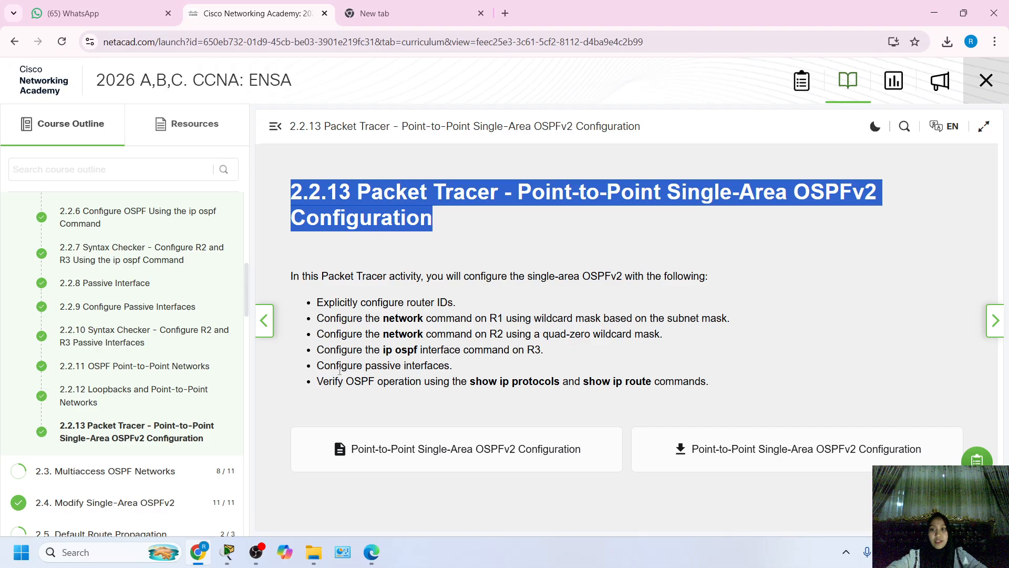
# Switch to Cisco Packet Tracer and review the OSPFv2 activity's title and addressing table.
pyautogui.click(237, 554)
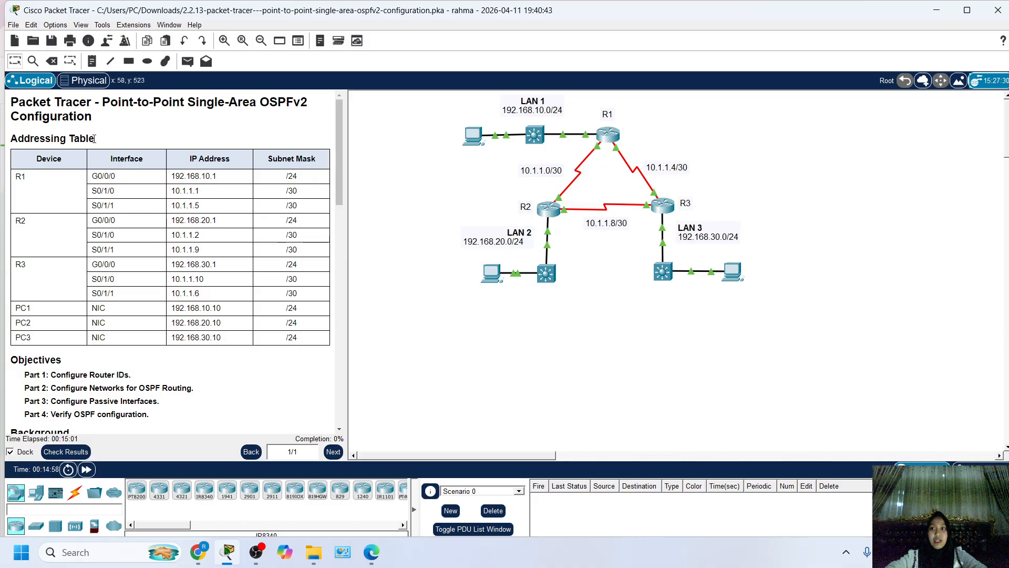
pyautogui.moveTo(30, 139); pyautogui.dragTo(87, 139)
pyautogui.click(97, 257)
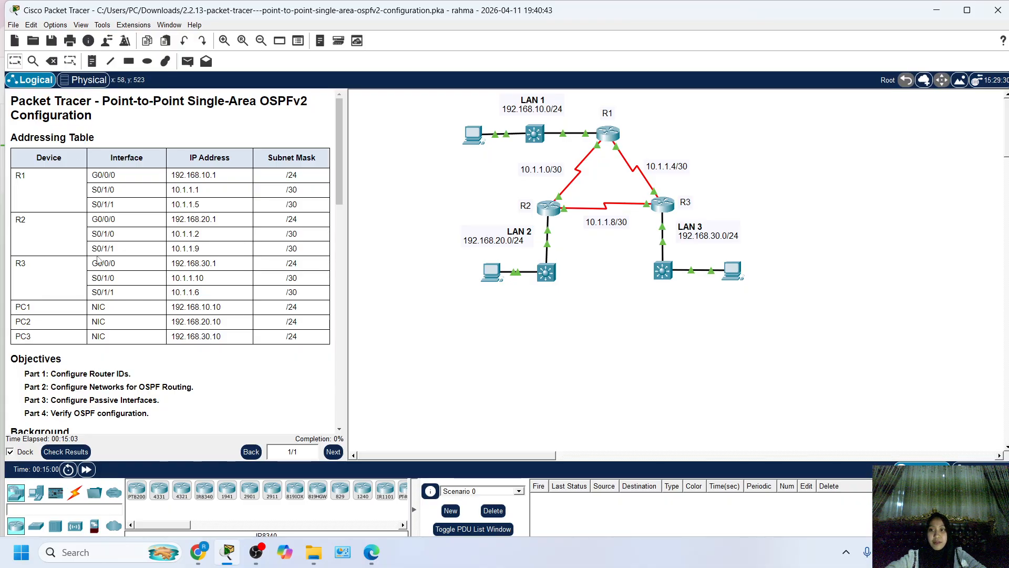
pyautogui.scroll(-3, 123, 325)
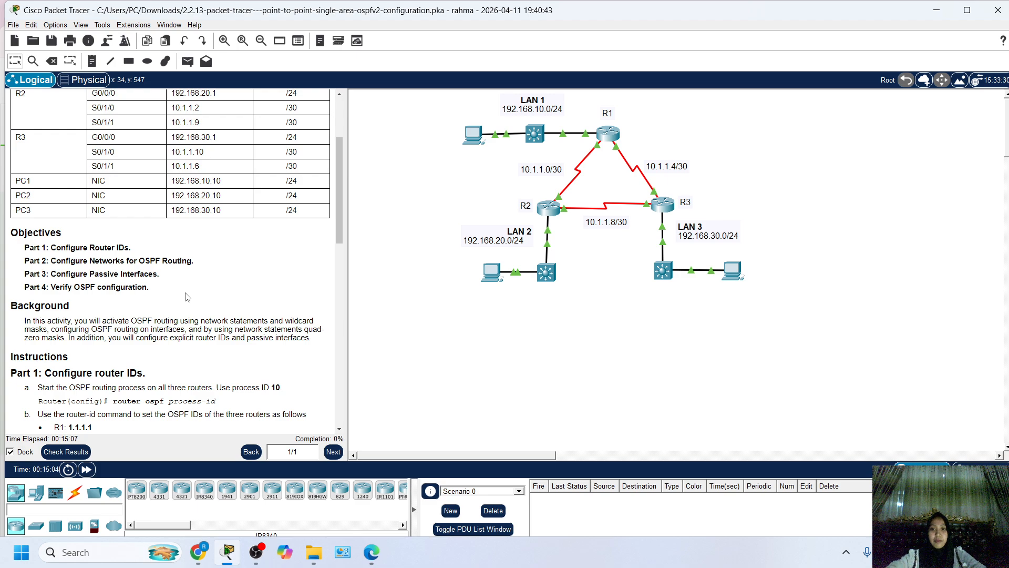
pyautogui.scroll(3, 226, 331)
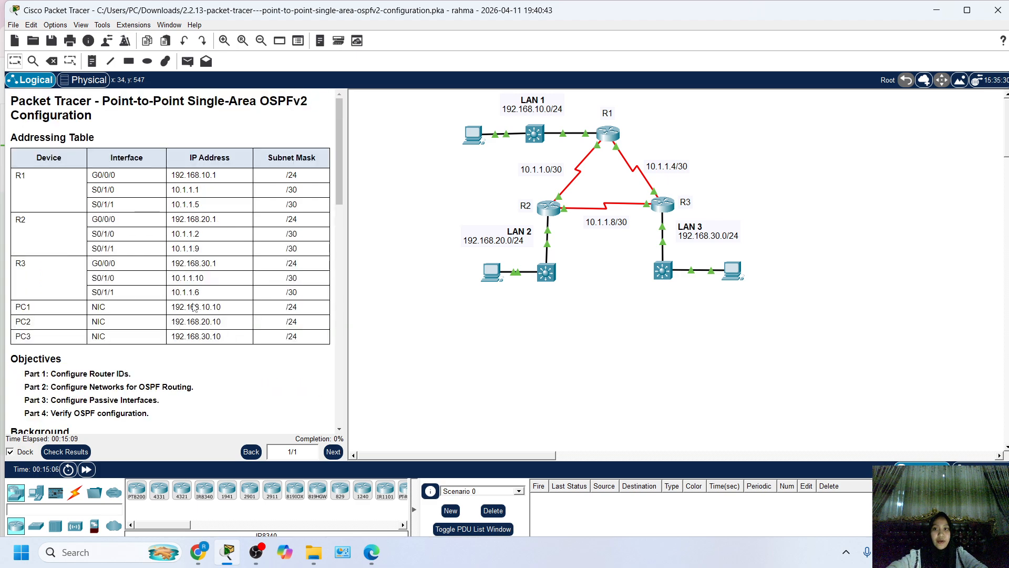
pyautogui.doubleClick(307, 106)
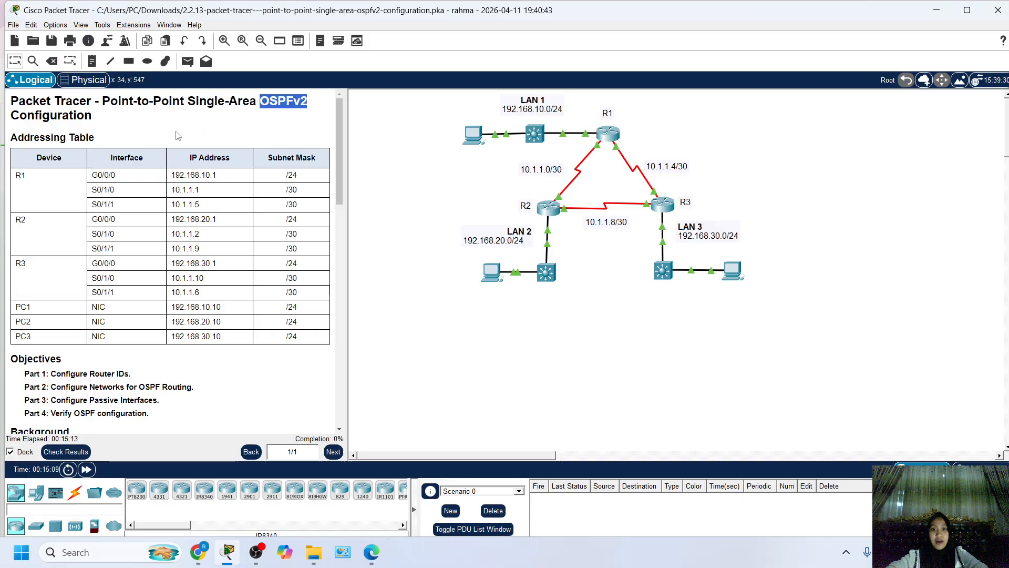
pyautogui.moveTo(102, 101); pyautogui.dragTo(210, 103)
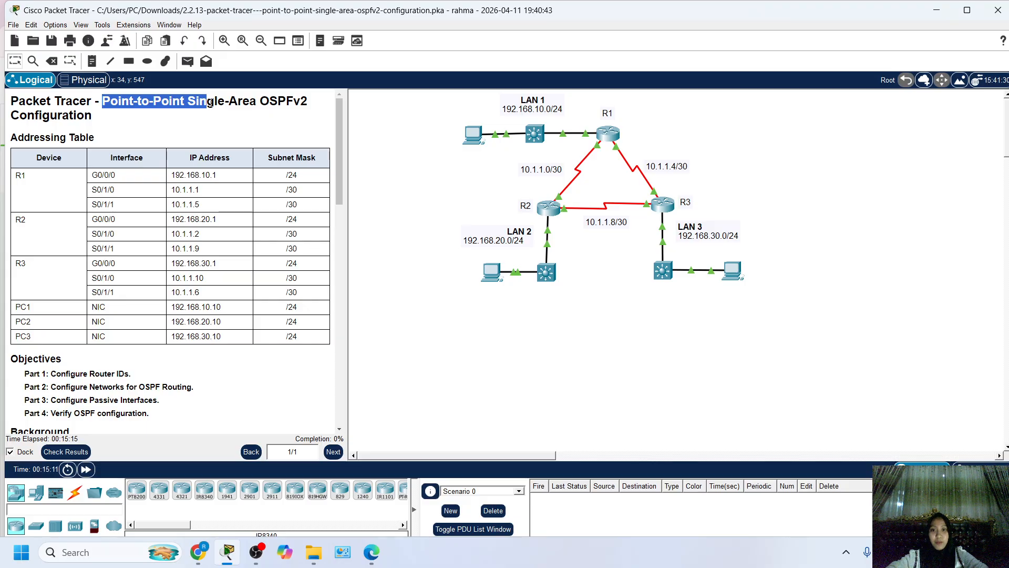
pyautogui.click(215, 359)
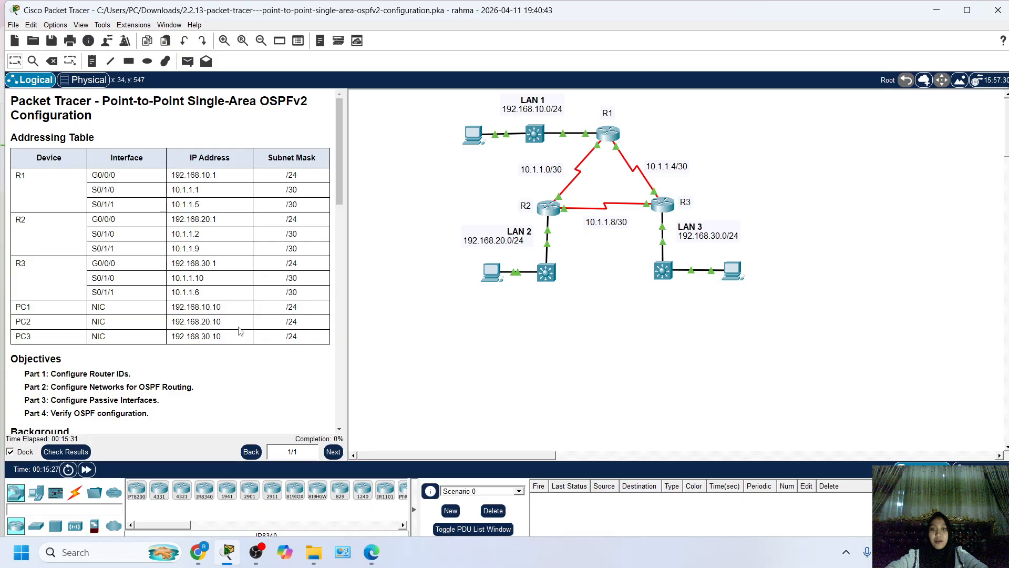
# Read the activity's objectives and background down to the start of the instructions.
pyautogui.scroll(-1, 191, 346)
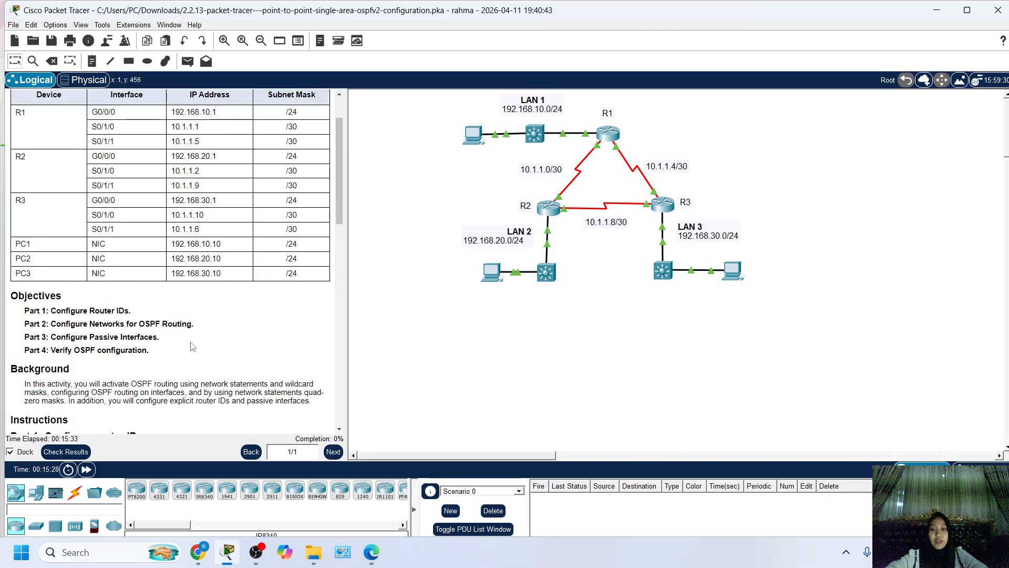
pyautogui.scroll(-1, 191, 346)
pyautogui.scroll(2, 192, 346)
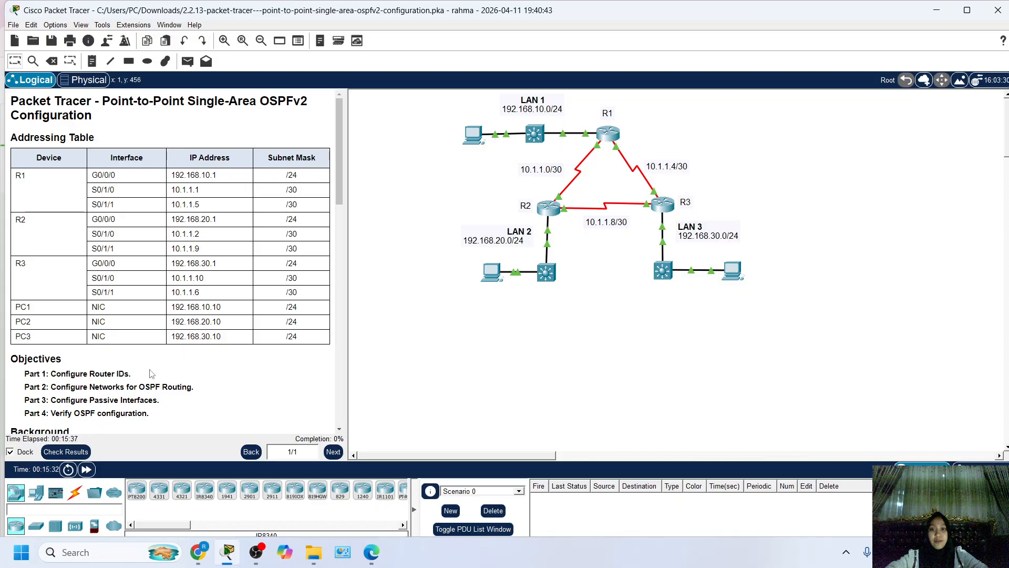
pyautogui.scroll(-1, 153, 373)
pyautogui.scroll(1, 150, 370)
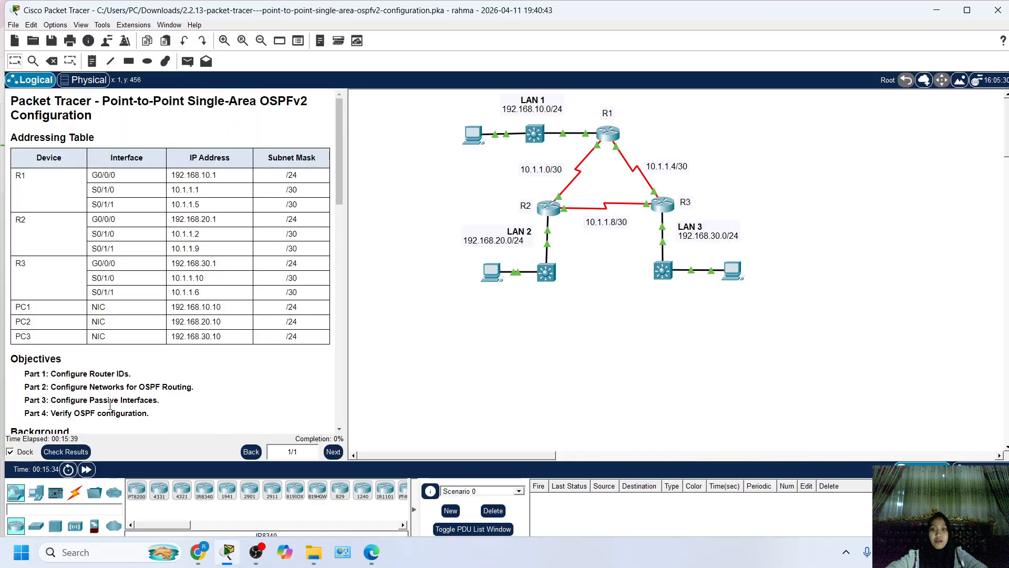
pyautogui.scroll(-1, 142, 389)
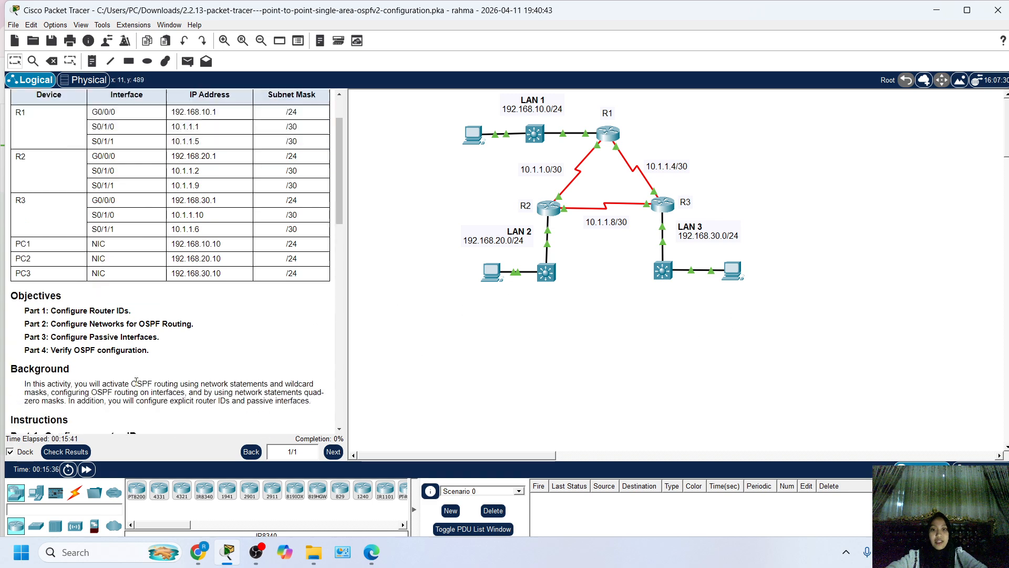
pyautogui.scroll(-7, 152, 394)
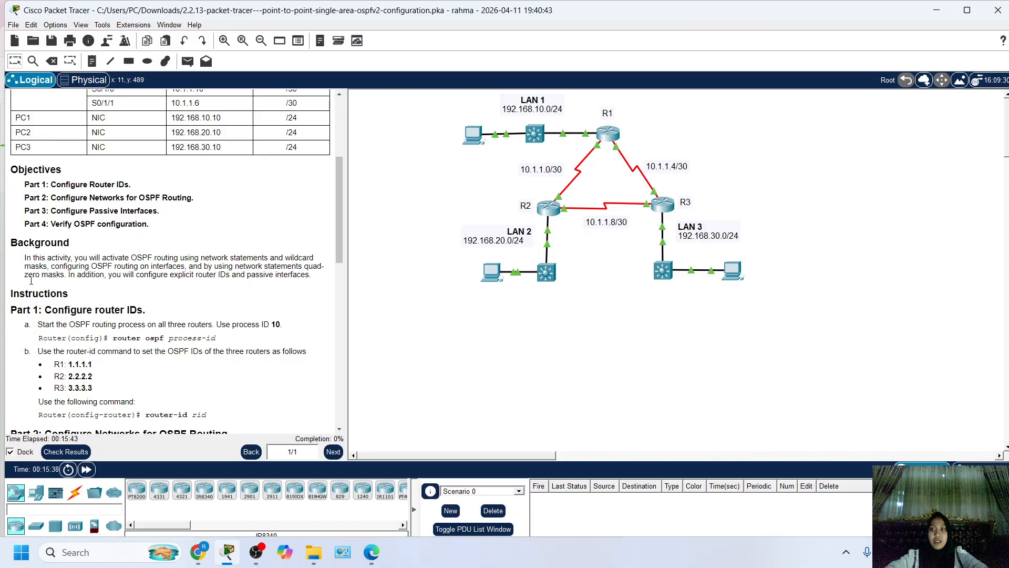
pyautogui.scroll(-1, 32, 260)
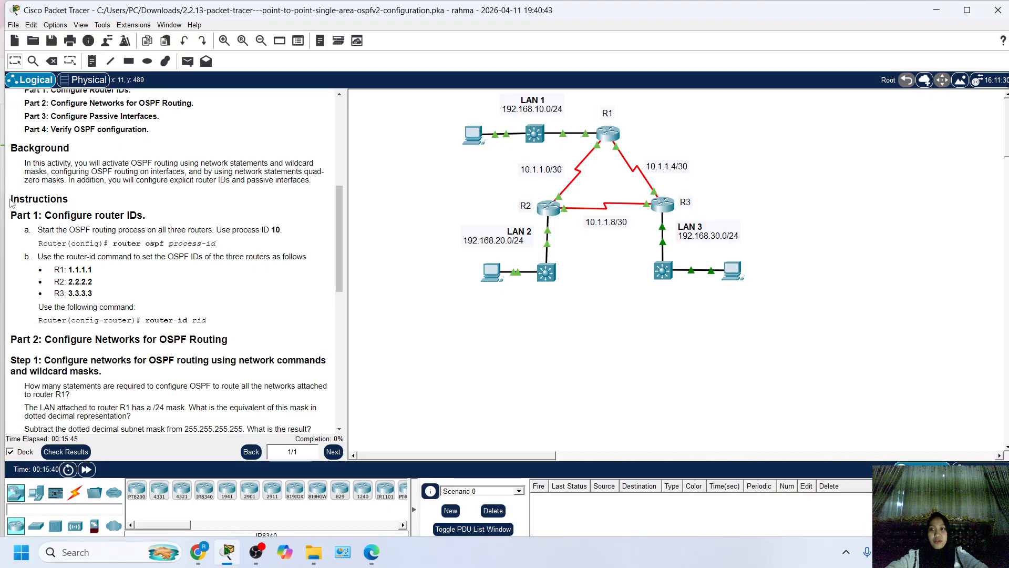
# Examine Part 1 step a for starting the OSPF process on all three routers, including the process ID and command syntax.
pyautogui.moveTo(11, 199); pyautogui.dragTo(82, 210)
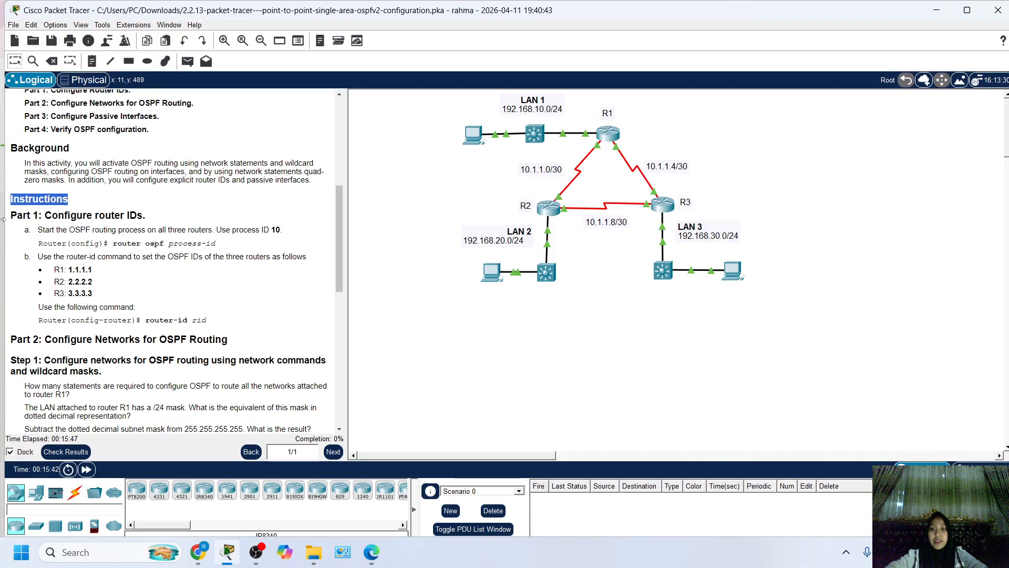
pyautogui.scroll(-1, 19, 274)
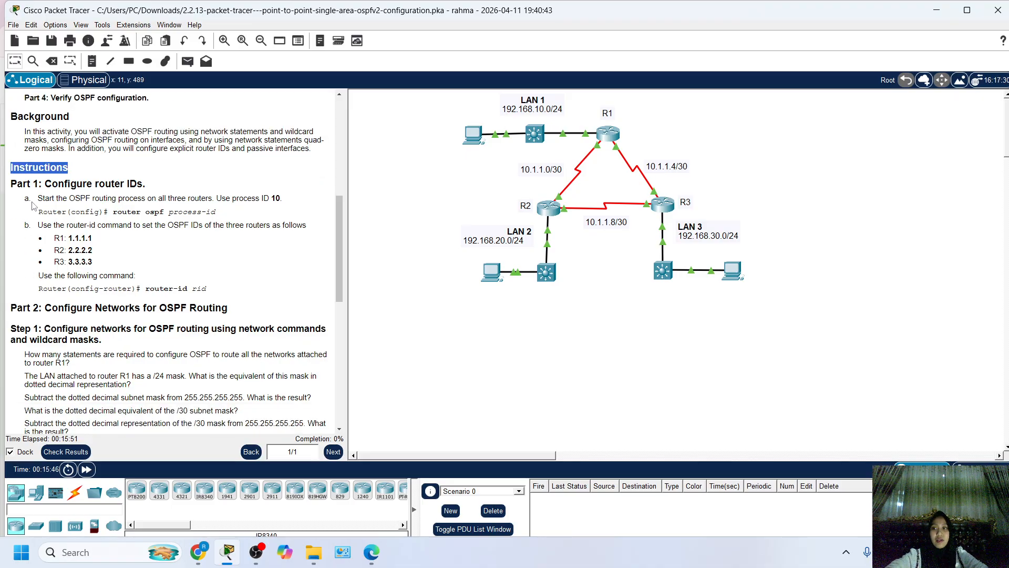
pyautogui.moveTo(22, 200); pyautogui.dragTo(58, 198)
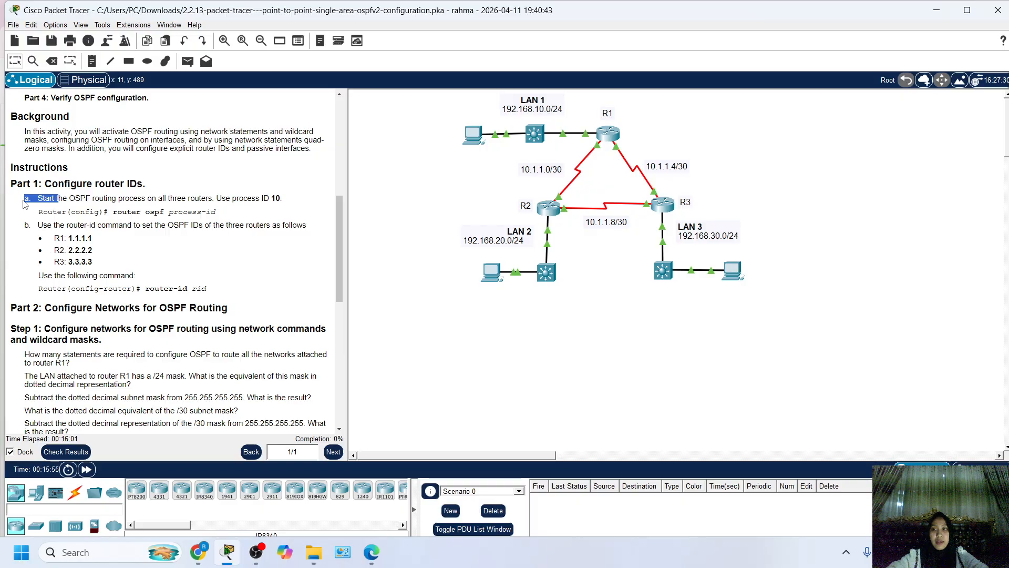
pyautogui.moveTo(37, 198); pyautogui.dragTo(68, 198)
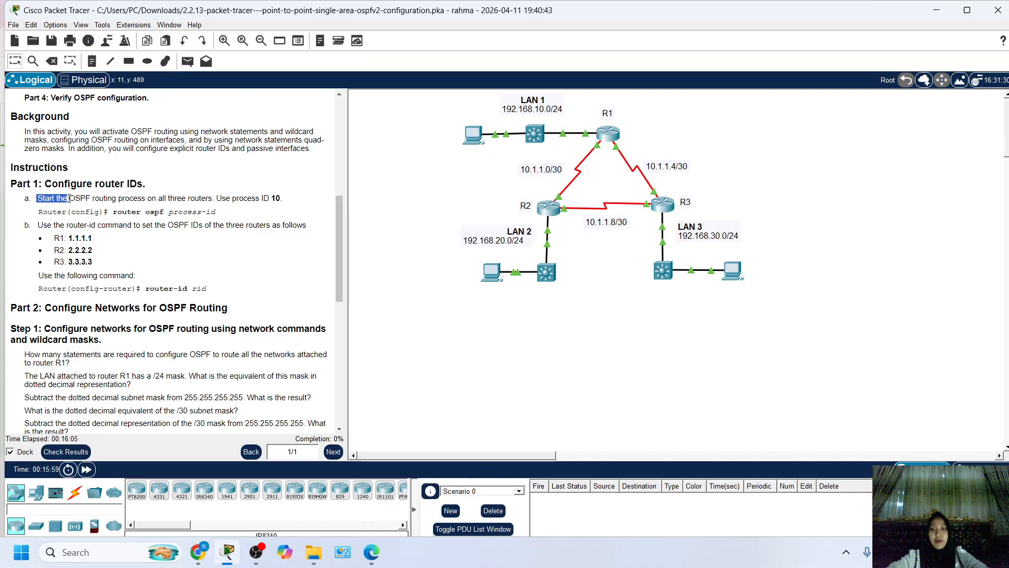
pyautogui.moveTo(70, 199); pyautogui.dragTo(209, 199)
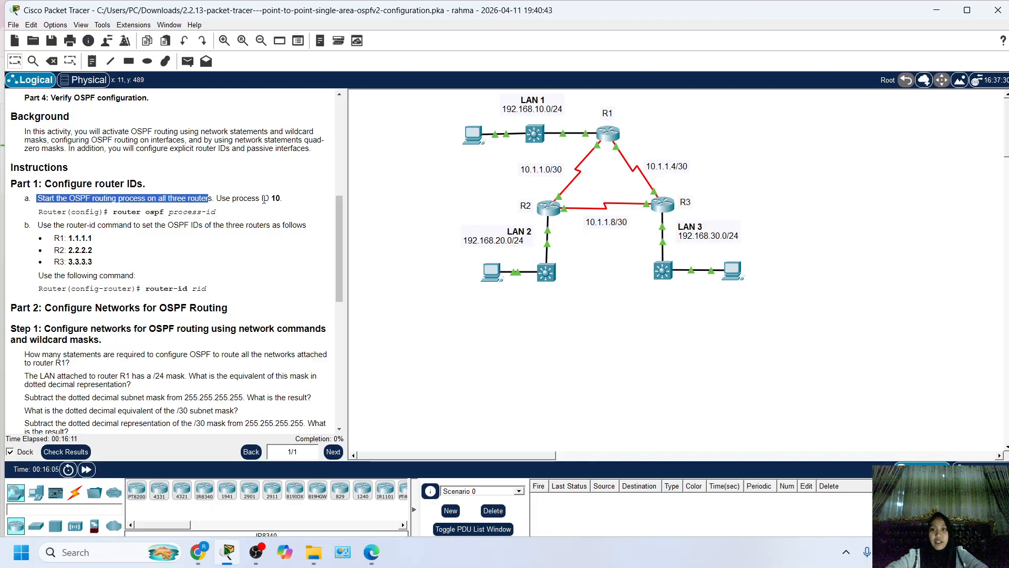
pyautogui.moveTo(265, 199); pyautogui.dragTo(286, 204)
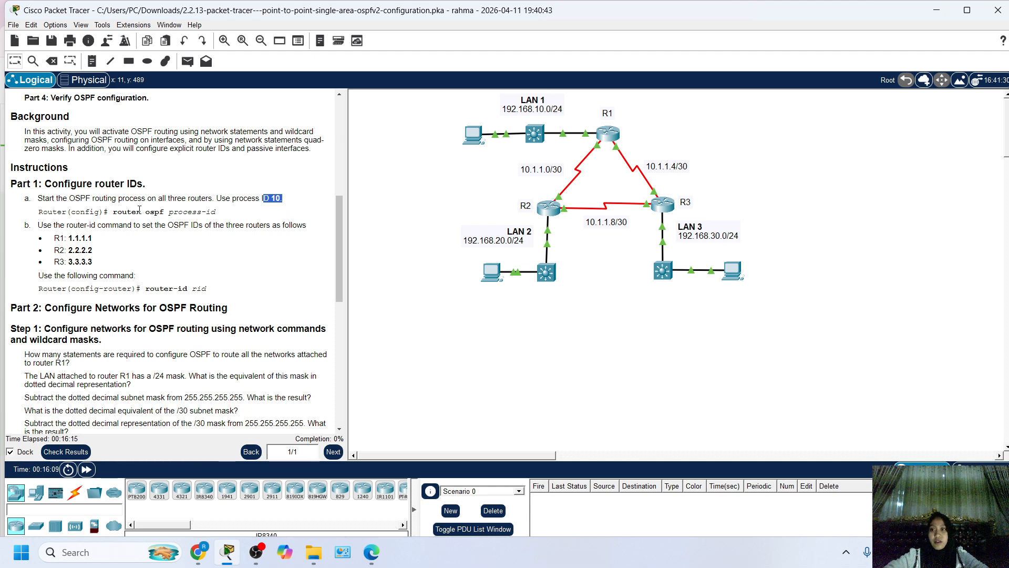
pyautogui.moveTo(217, 212); pyautogui.dragTo(177, 212)
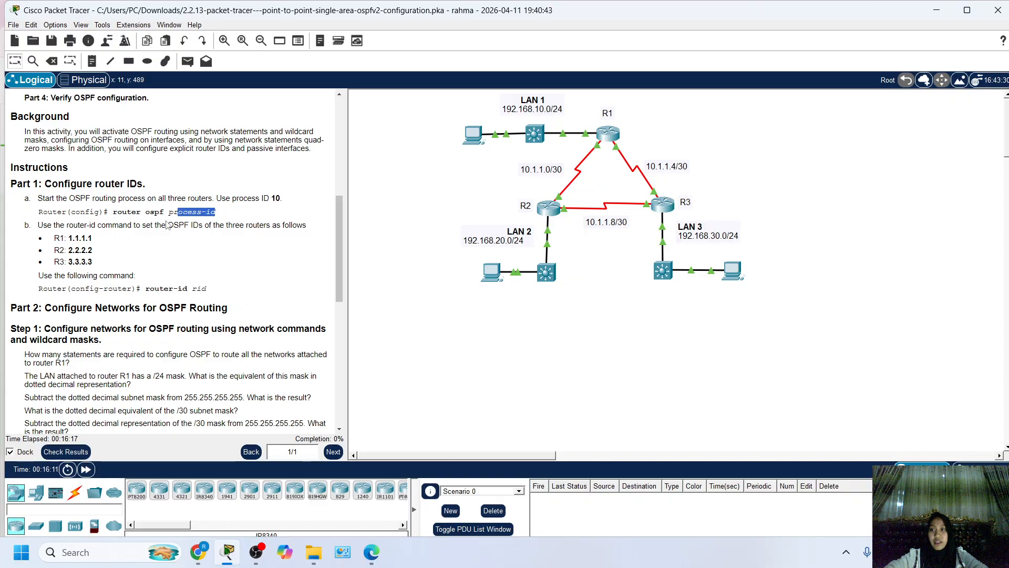
pyautogui.moveTo(38, 212); pyautogui.dragTo(218, 214)
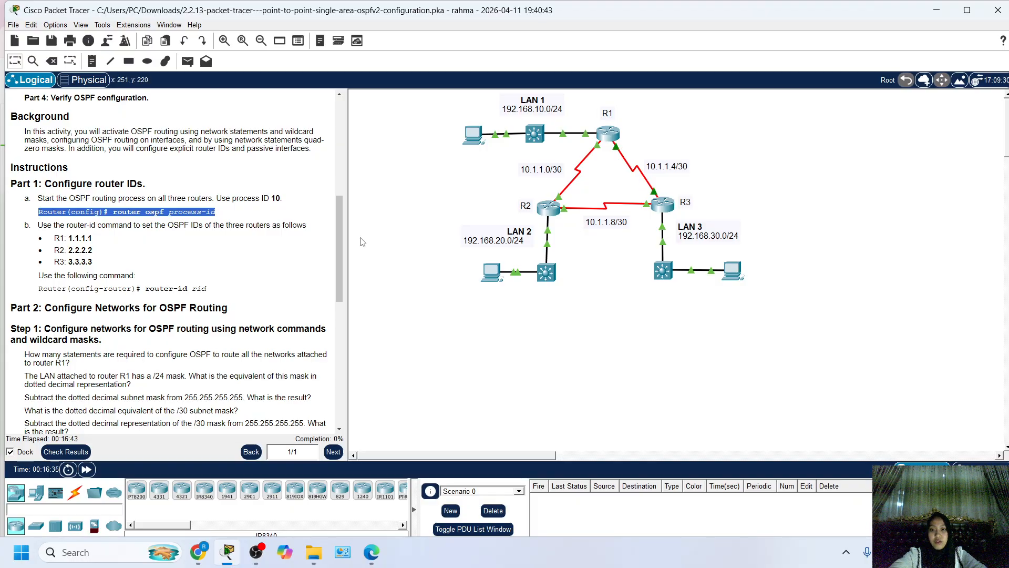
# Examine Part 1 step b for the router IDs assigned to R1, R2 and R3 and the router-id command syntax.
pyautogui.moveTo(37, 225); pyautogui.dragTo(209, 225)
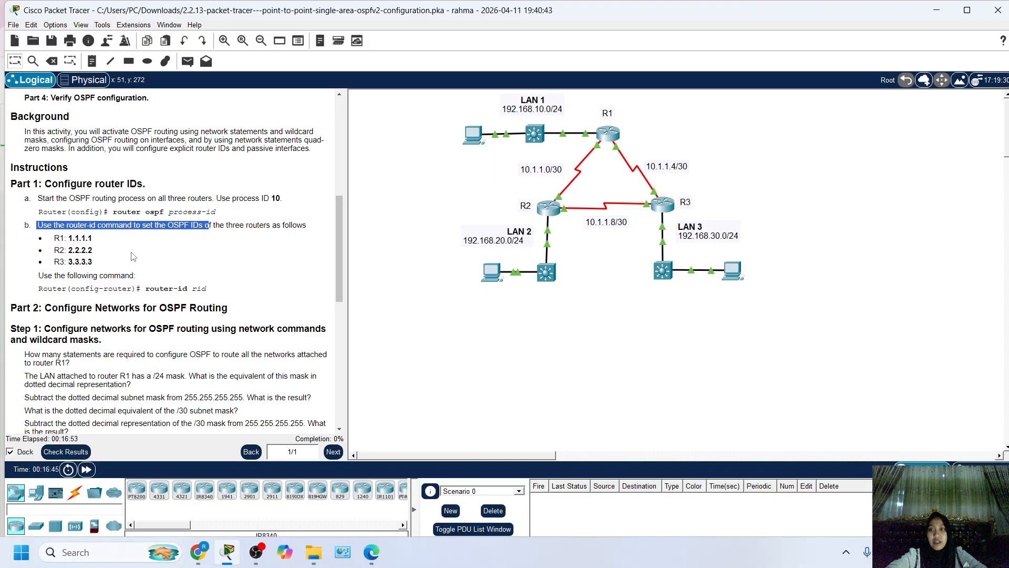
pyautogui.moveTo(53, 238); pyautogui.dragTo(90, 238)
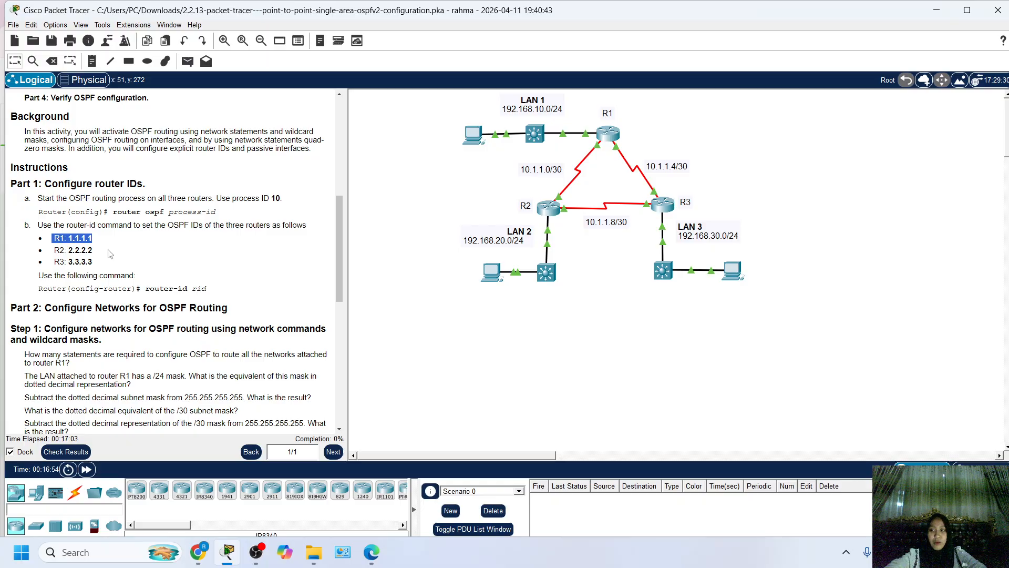
pyautogui.moveTo(66, 261); pyautogui.dragTo(113, 262)
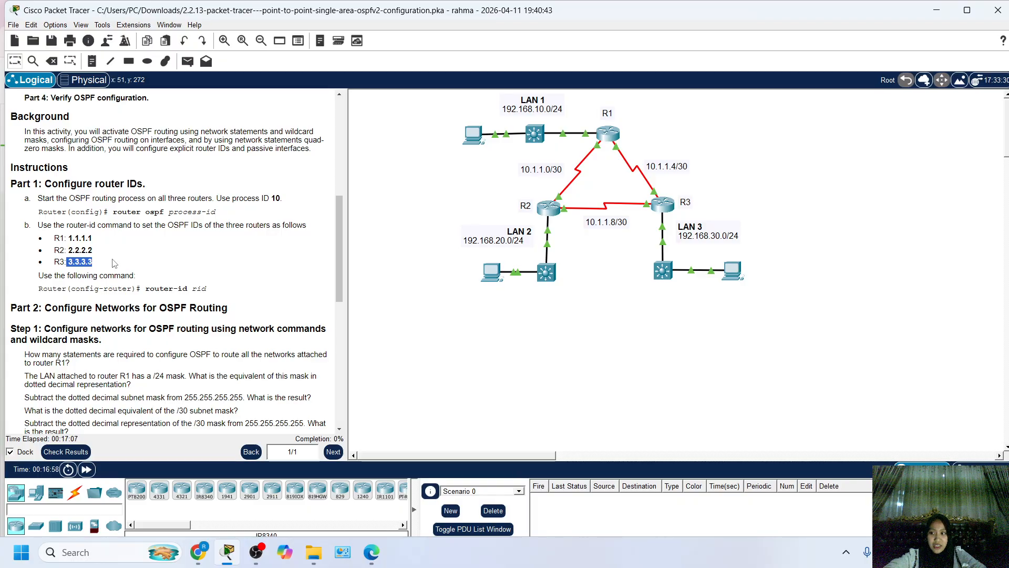
pyautogui.scroll(-1, 114, 247)
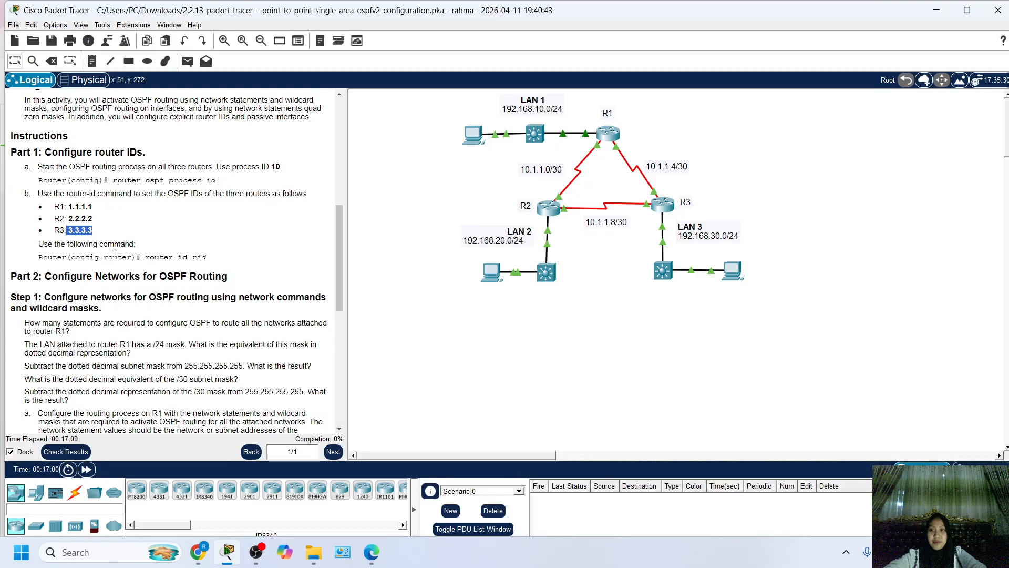
pyautogui.moveTo(209, 259); pyautogui.dragTo(134, 256)
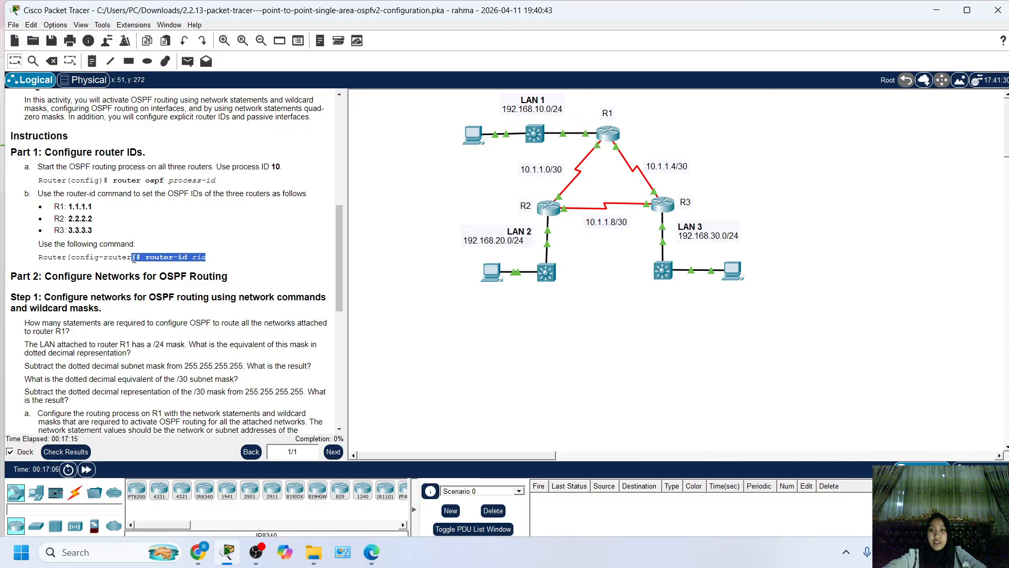
pyautogui.click(218, 267)
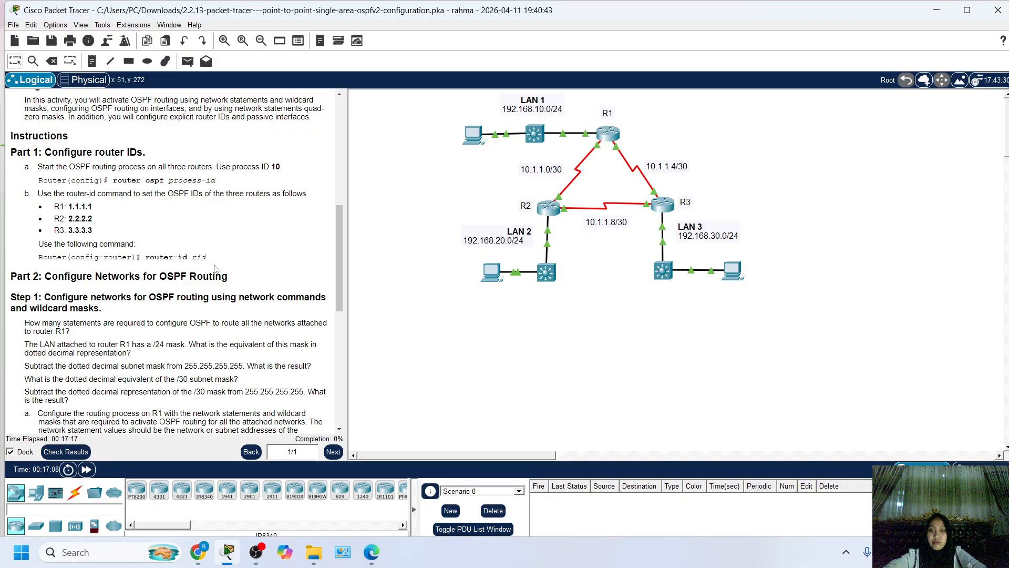
pyautogui.scroll(-1, 195, 269)
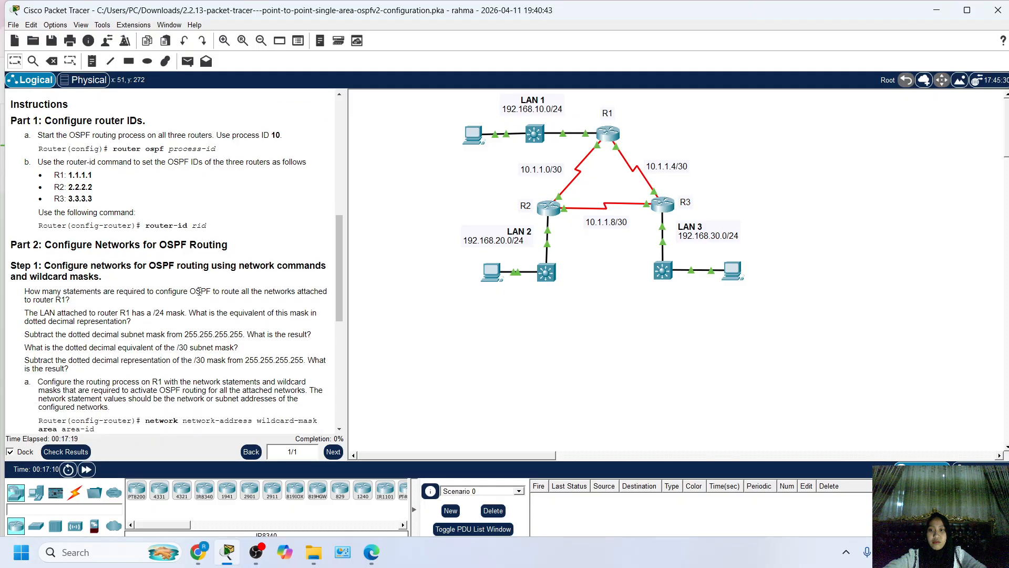
pyautogui.scroll(1, 168, 271)
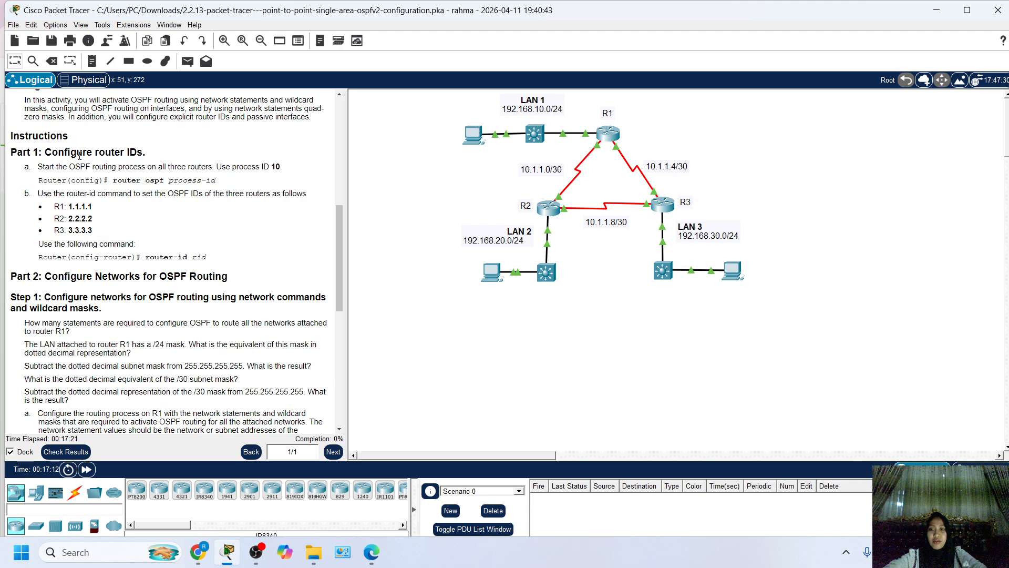
pyautogui.moveTo(26, 168); pyautogui.dragTo(183, 254)
pyautogui.click(210, 253)
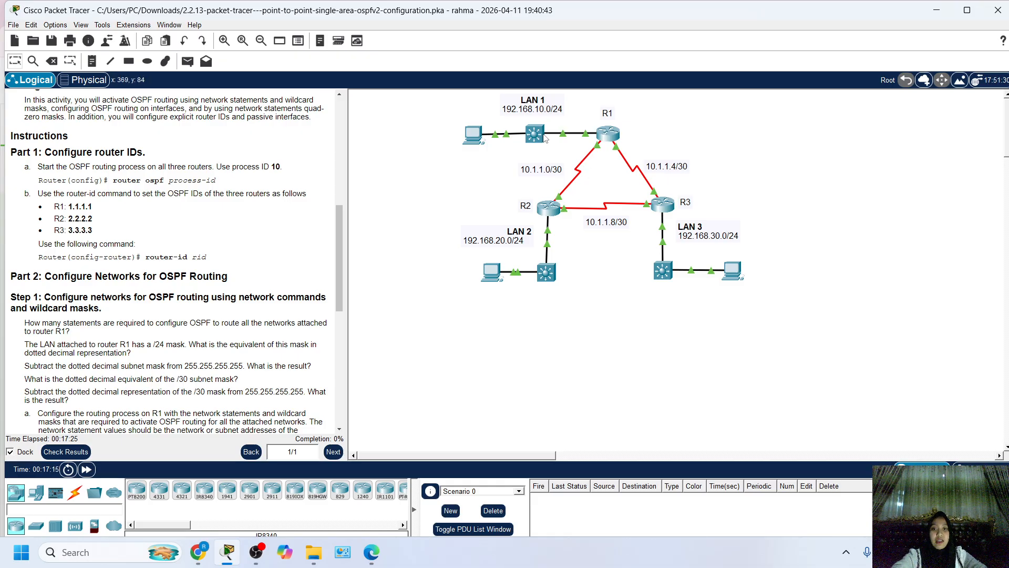
# Open router R1's command line and enter global configuration mode with en and conf t.
pyautogui.click(608, 136)
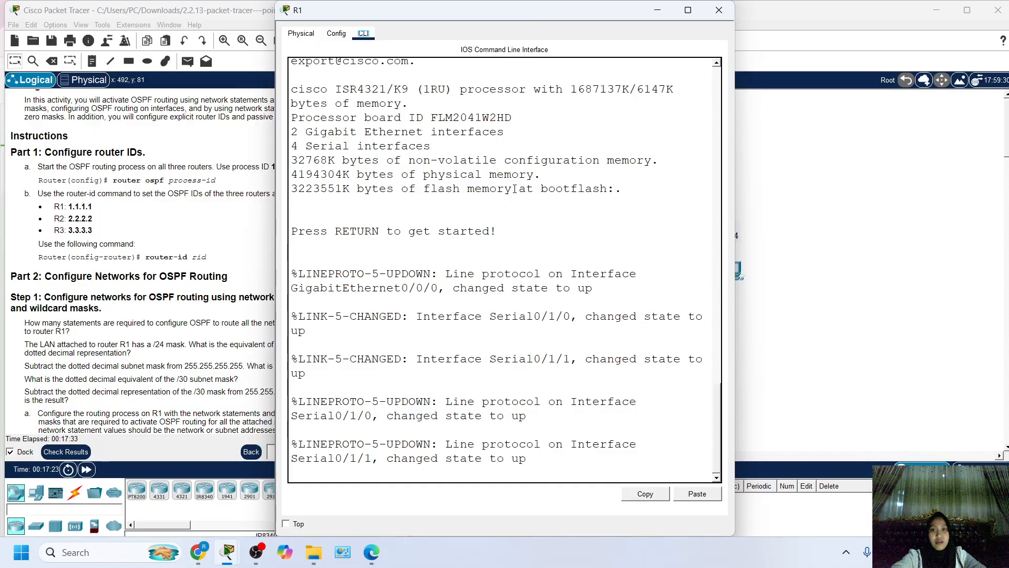
pyautogui.moveTo(429, 16); pyautogui.dragTo(434, 16)
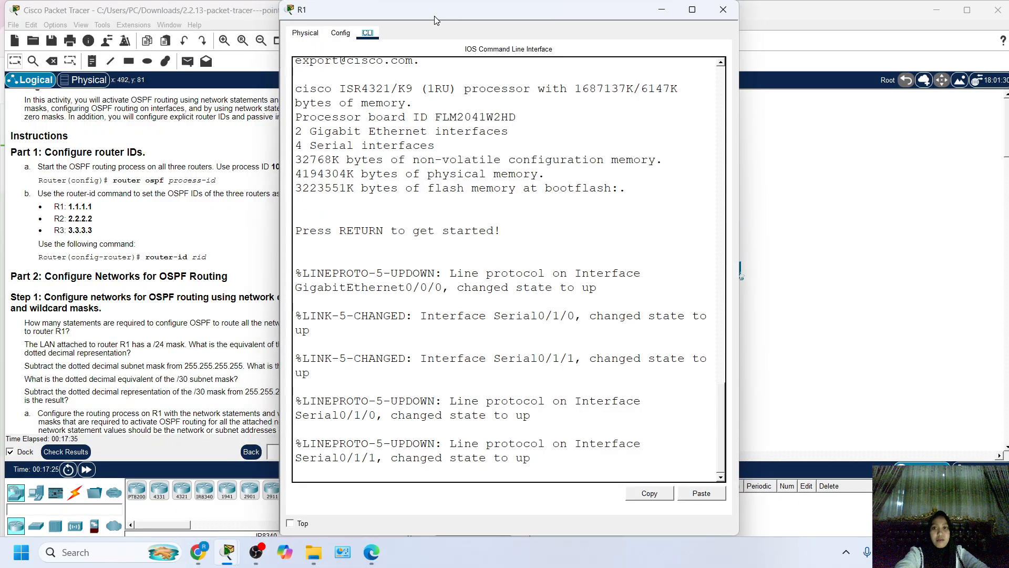
pyautogui.press('Return')
pyautogui.press('Return')
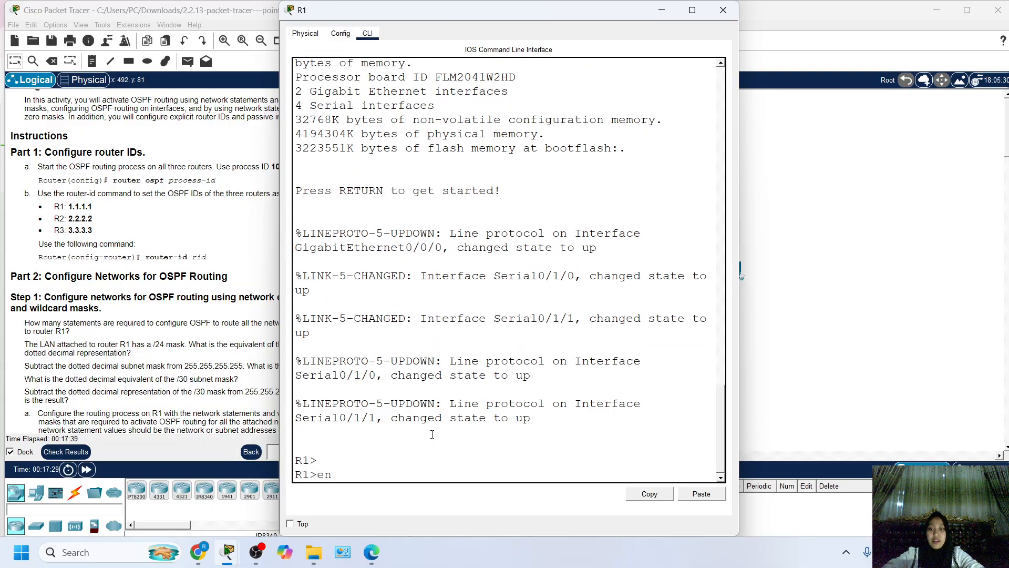
pyautogui.write('en')
pyautogui.press('Return')
pyautogui.write('con')
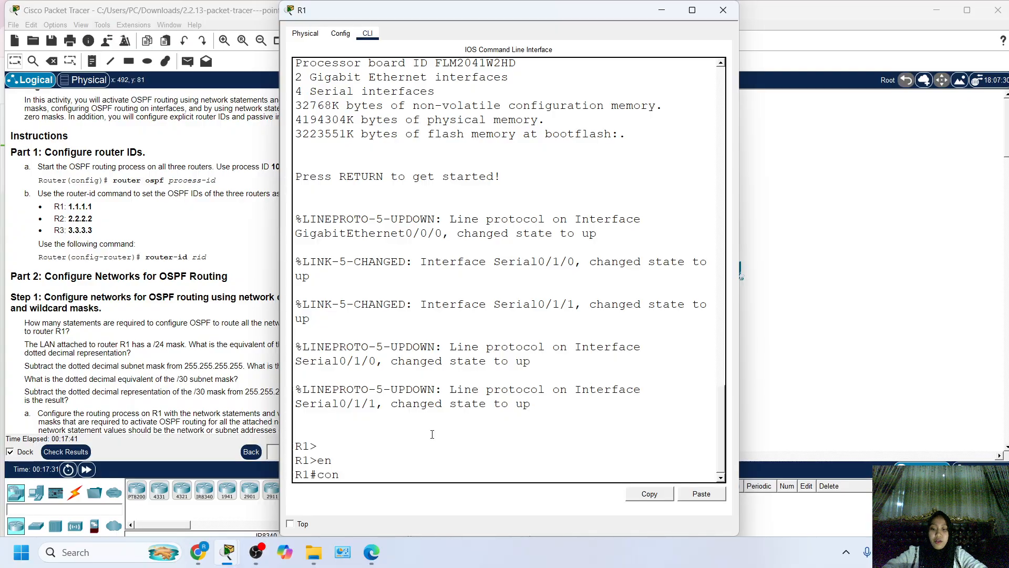
pyautogui.write('f t')
pyautogui.press('Return')
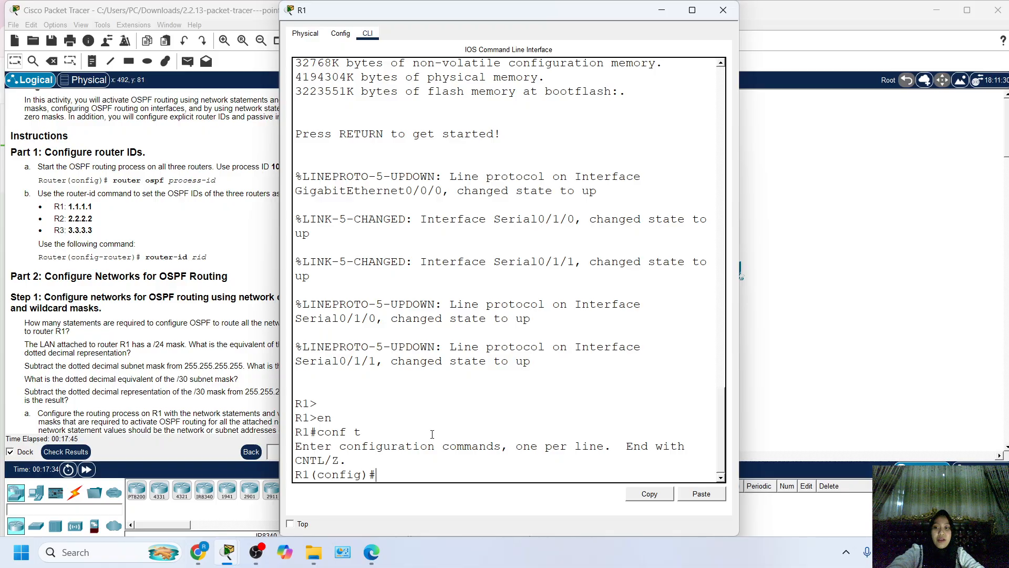
pyautogui.write('rou')
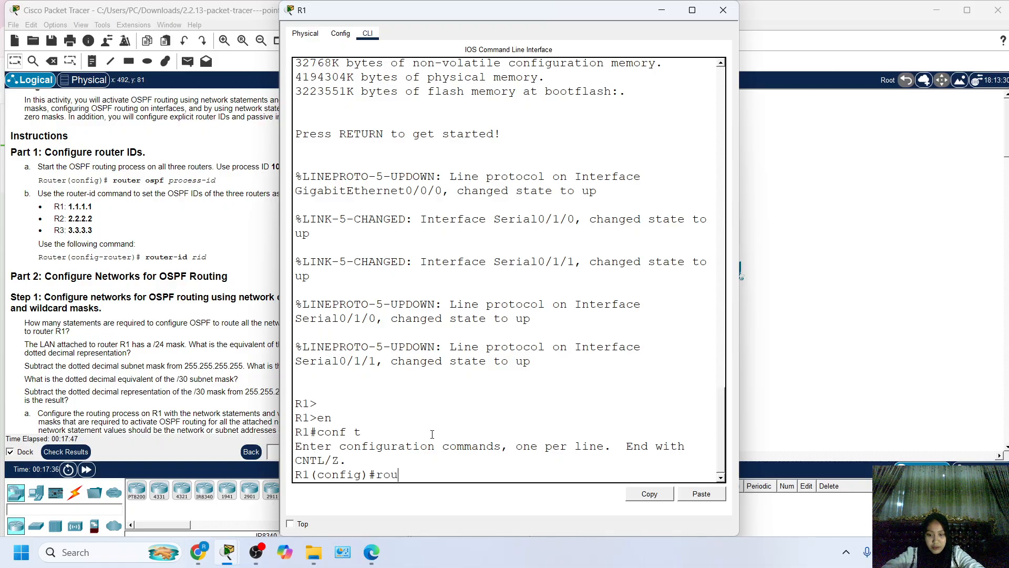
pyautogui.write('ter osp')
pyautogui.press('Tab')
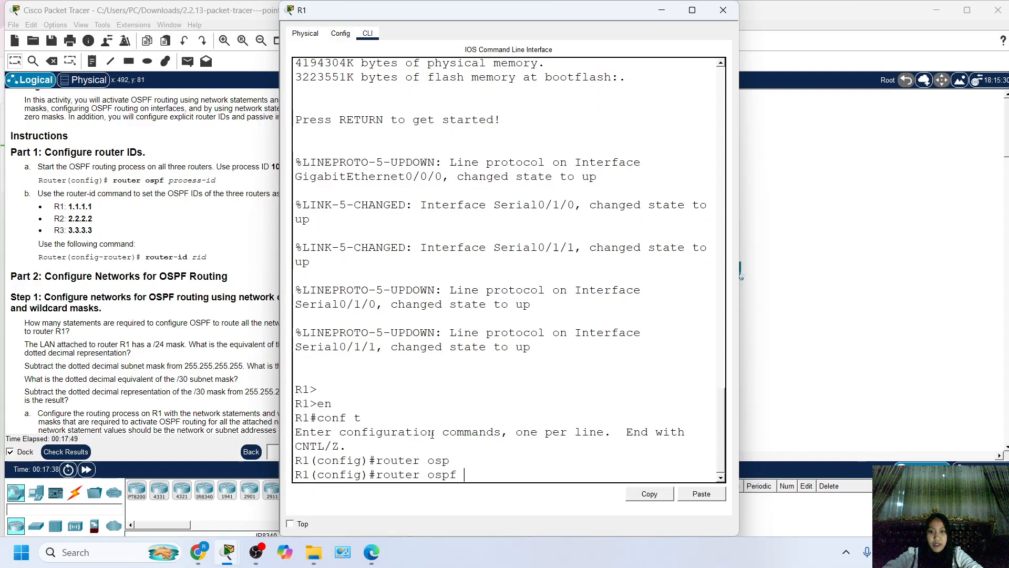
pyautogui.write('p')
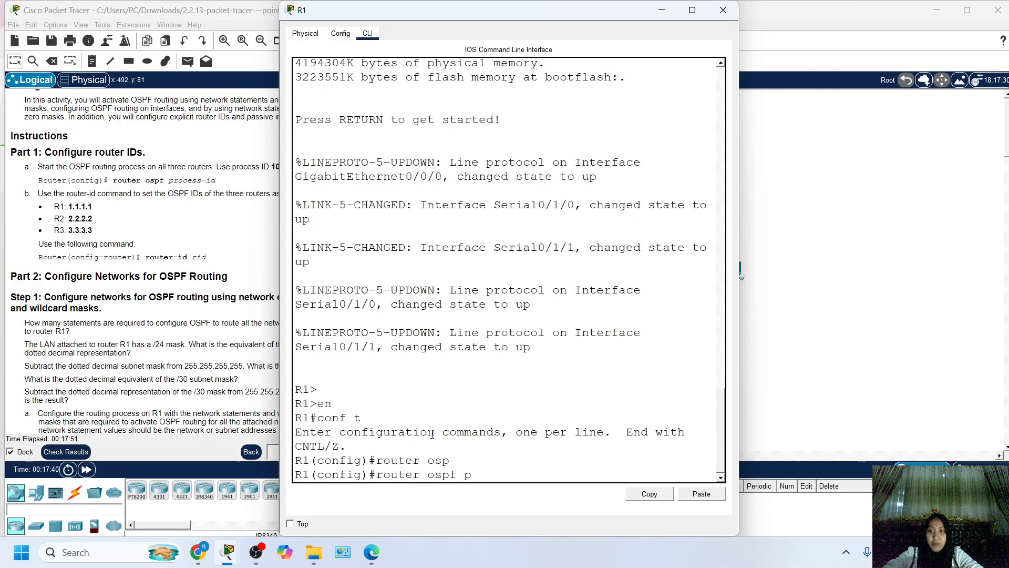
pyautogui.write('o')
pyautogui.press('Tab')
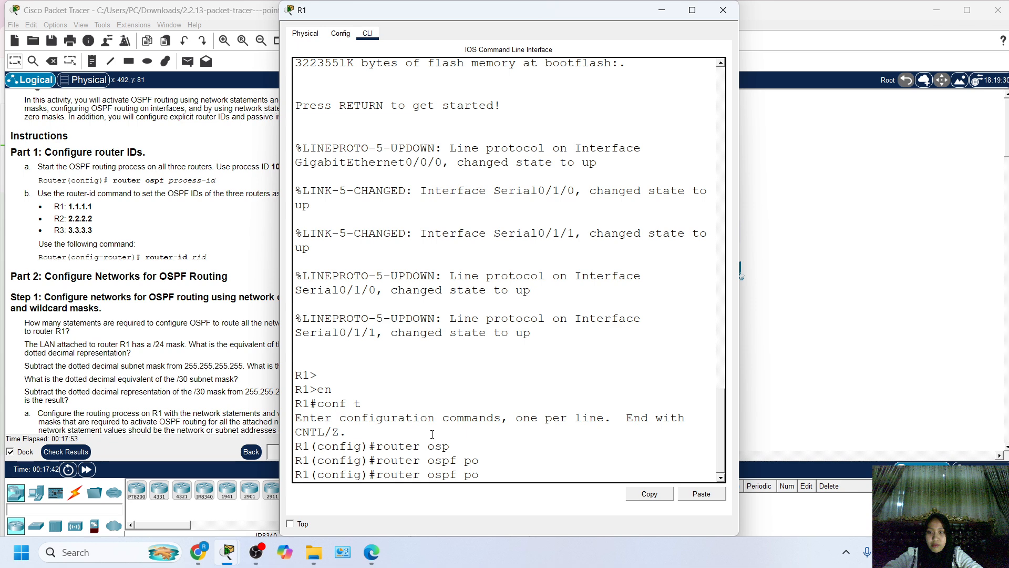
pyautogui.write('ro')
pyautogui.press('Tab')
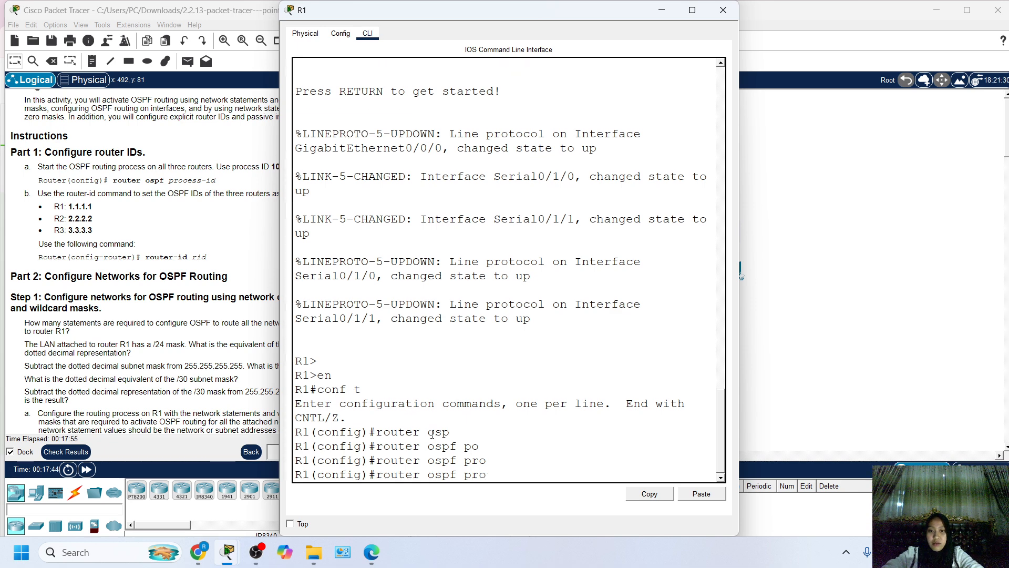
pyautogui.write('cess')
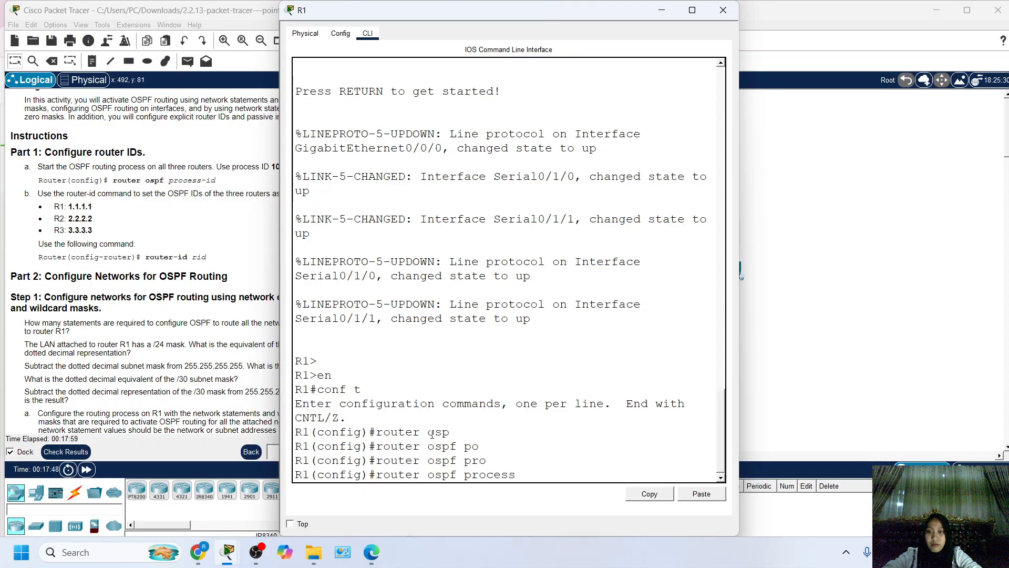
pyautogui.press('BackSpace')
pyautogui.press('BackSpace')
pyautogui.press('BackSpace')
pyautogui.press('BackSpace')
pyautogui.press('BackSpace')
pyautogui.press('BackSpace')
pyautogui.press('BackSpace')
pyautogui.press('BackSpace')
pyautogui.press('BackSpace')
pyautogui.press('BackSpace')
pyautogui.press('BackSpace')
pyautogui.press('BackSpace')
pyautogui.press('BackSpace')
pyautogui.press('BackSpace')
pyautogui.press('BackSpace')
pyautogui.press('BackSpace')
pyautogui.press('BackSpace')
pyautogui.press('BackSpace')
pyautogui.press('BackSpace')
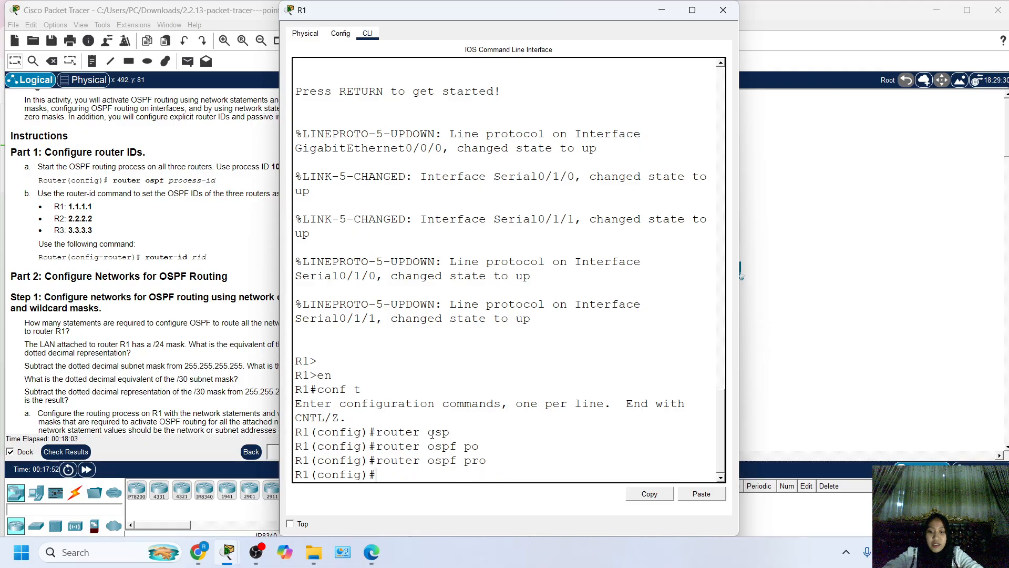
pyautogui.press('BackSpace')
# Start OSPF process 10 on R1 and write the router-id 1.1.1.1 command at its router configuration prompt.
pyautogui.press('Tab')
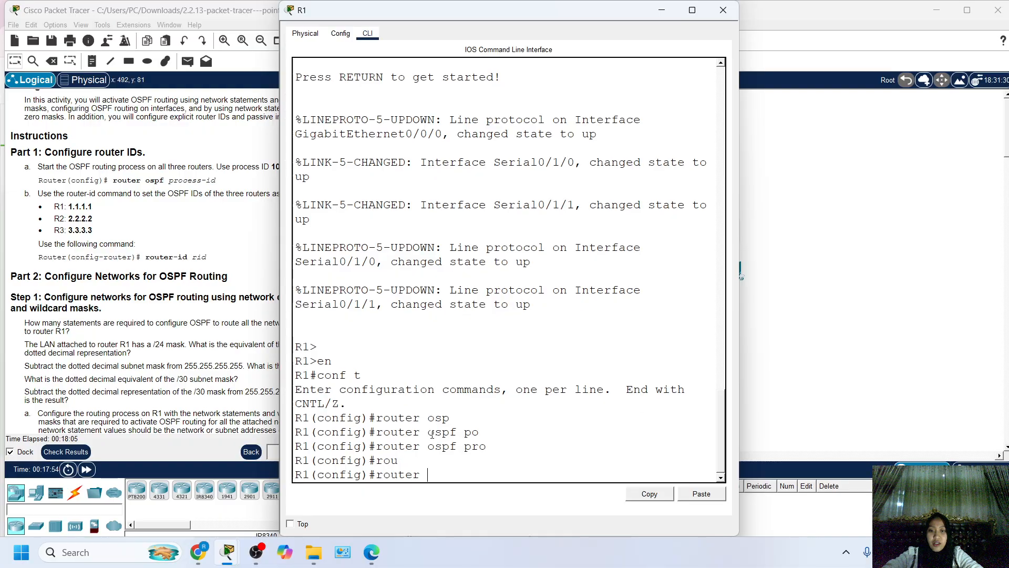
pyautogui.write('os')
pyautogui.press('Tab')
pyautogui.write('10')
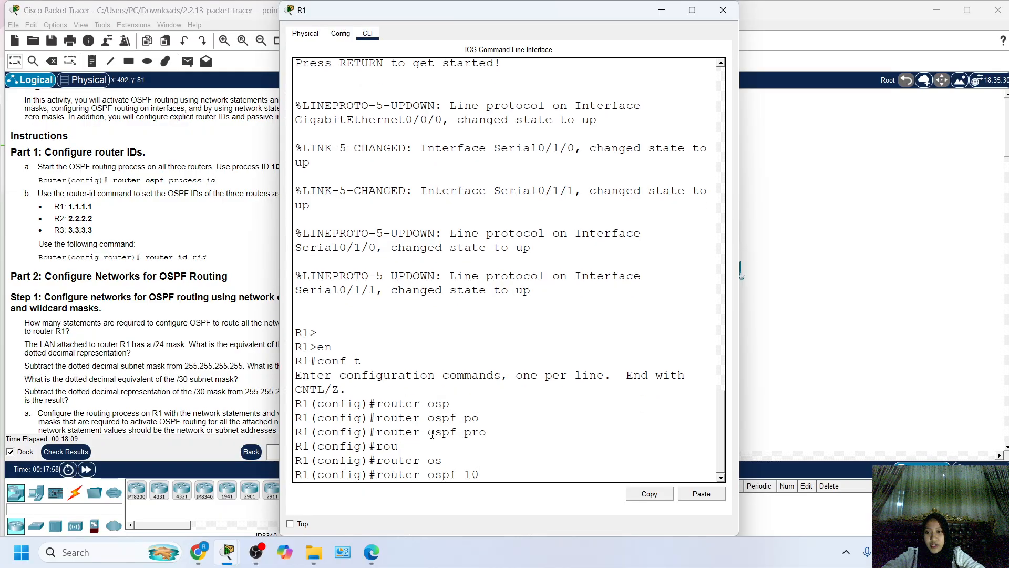
pyautogui.press('Return')
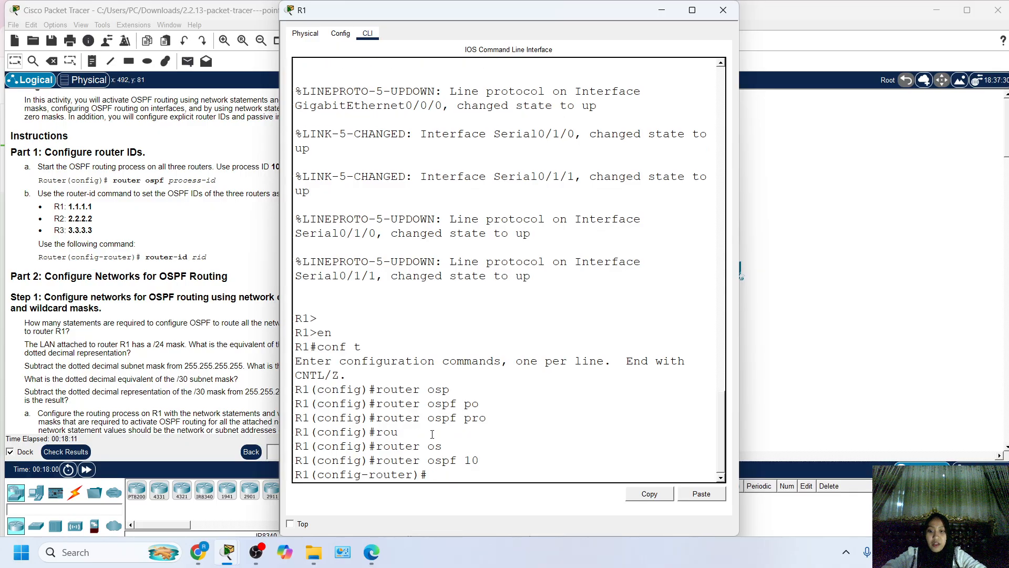
pyautogui.write('rou')
pyautogui.press('Tab')
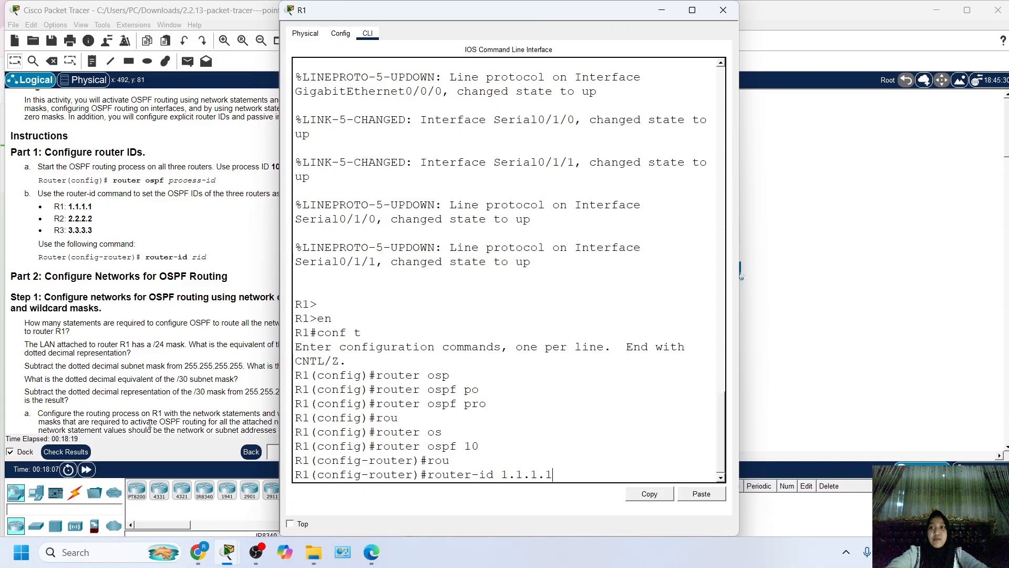
# Check the activity results and examine the OSPF assessment items for R1, R2 and R3.
pyautogui.click(112, 195)
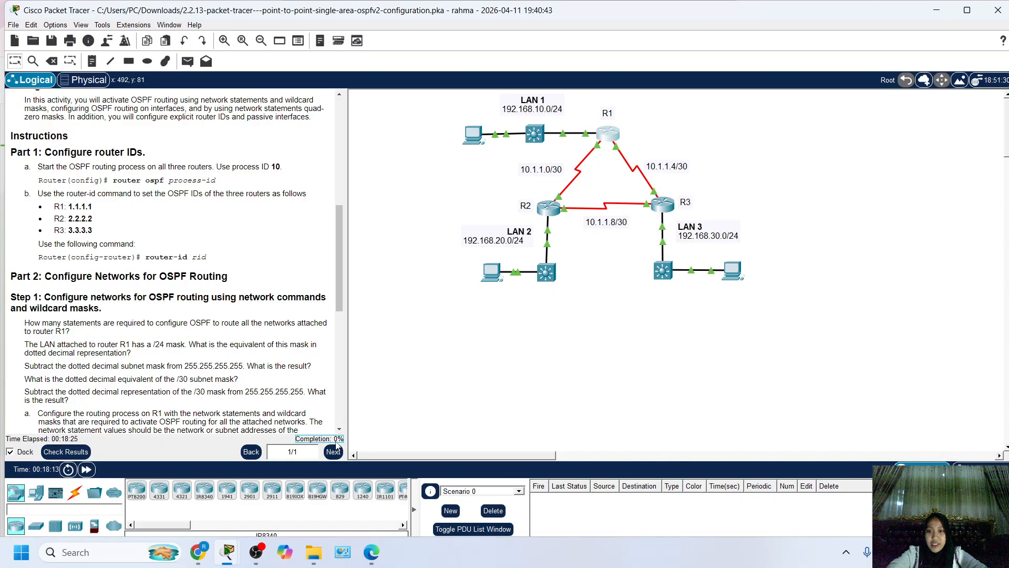
pyautogui.click(65, 451)
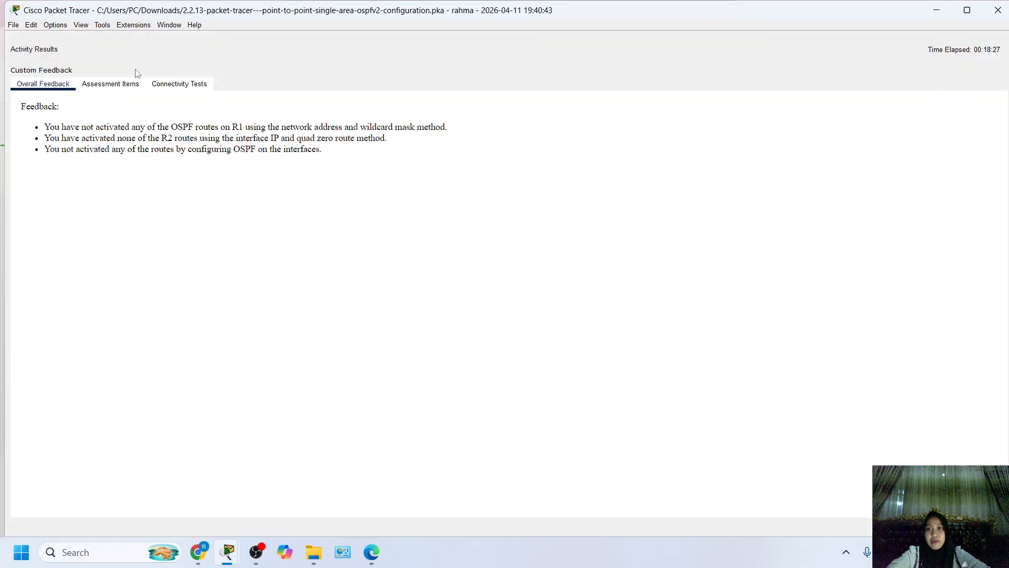
pyautogui.click(110, 84)
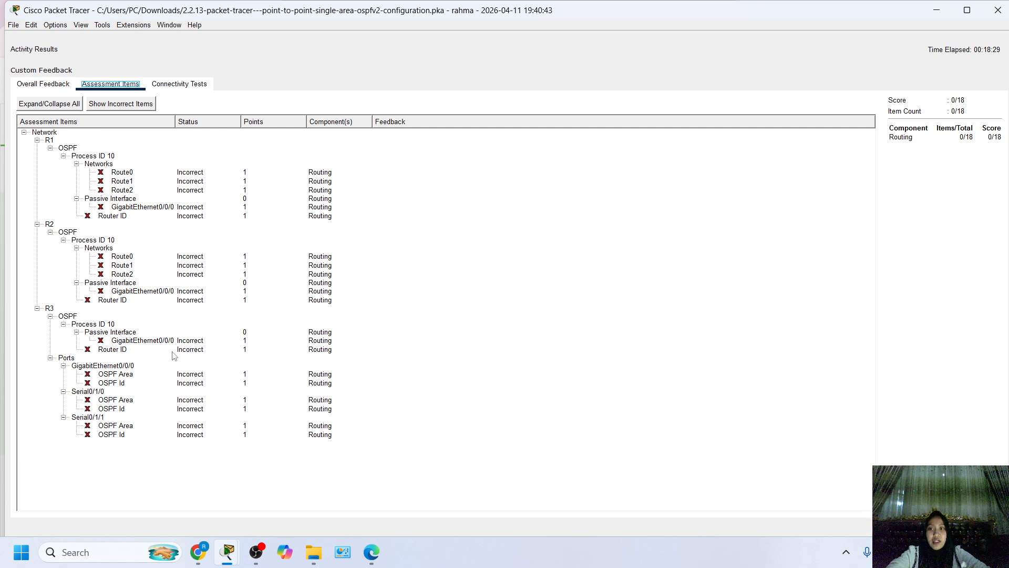
pyautogui.click(134, 437)
pyautogui.click(138, 408)
pyautogui.click(126, 149)
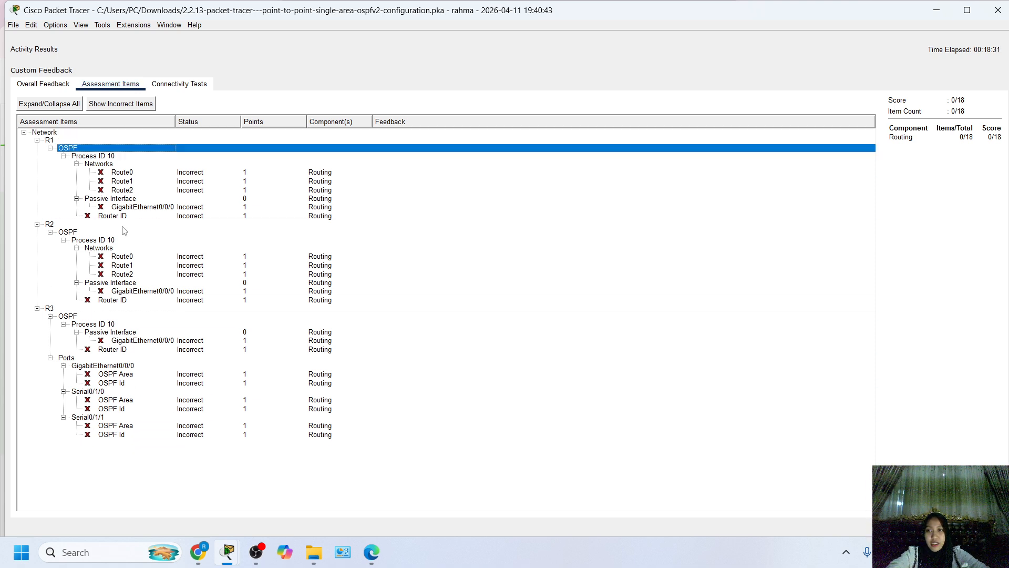
pyautogui.click(139, 181)
pyautogui.click(152, 274)
pyautogui.click(166, 316)
pyautogui.click(453, 349)
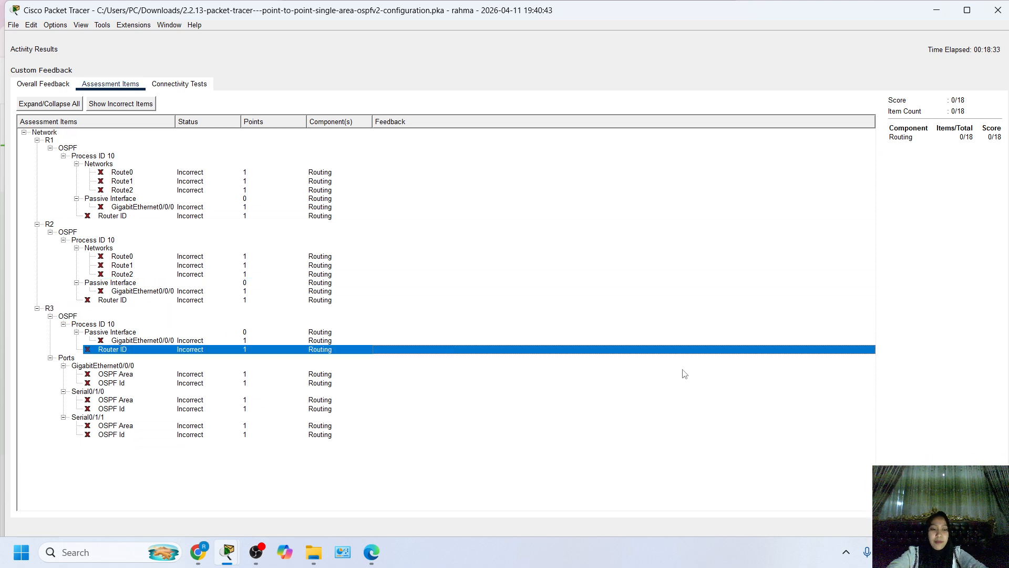
pyautogui.click(980, 526)
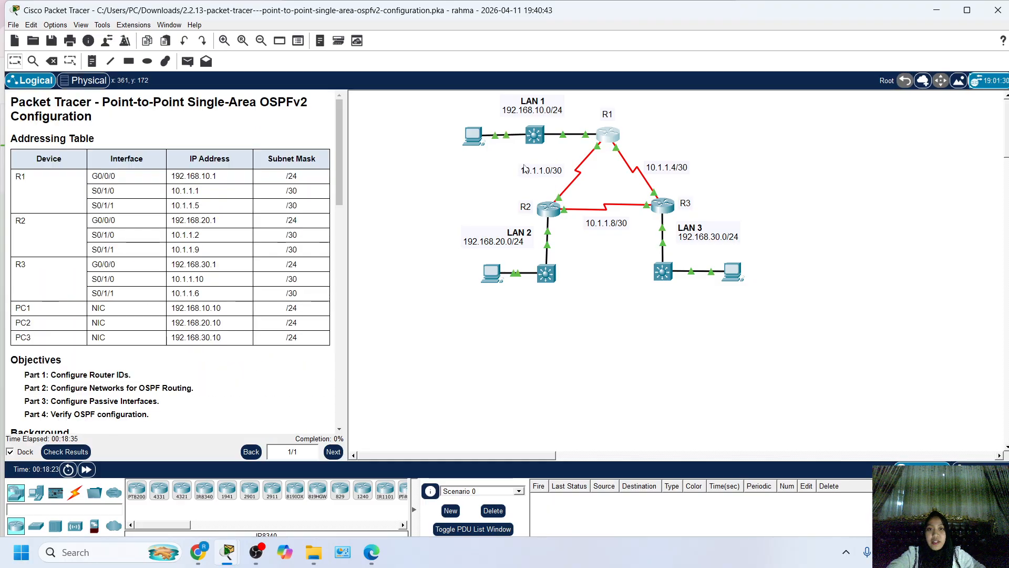
# Return to R1's command line and submit the pending router-id 1.1.1.1 command.
pyautogui.click(606, 138)
pyautogui.scroll(-5, 139, 329)
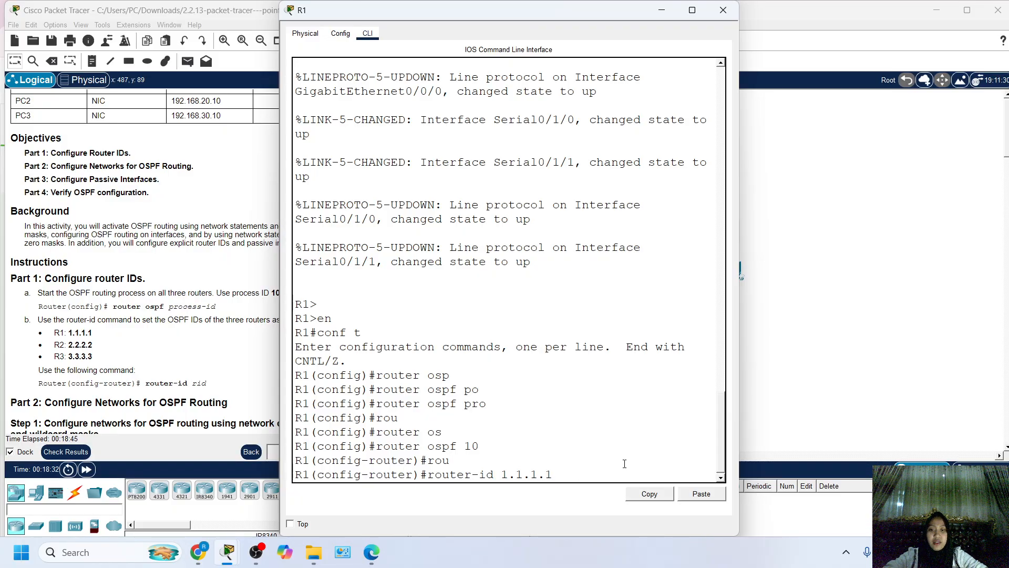
pyautogui.press('Return')
pyautogui.click(812, 436)
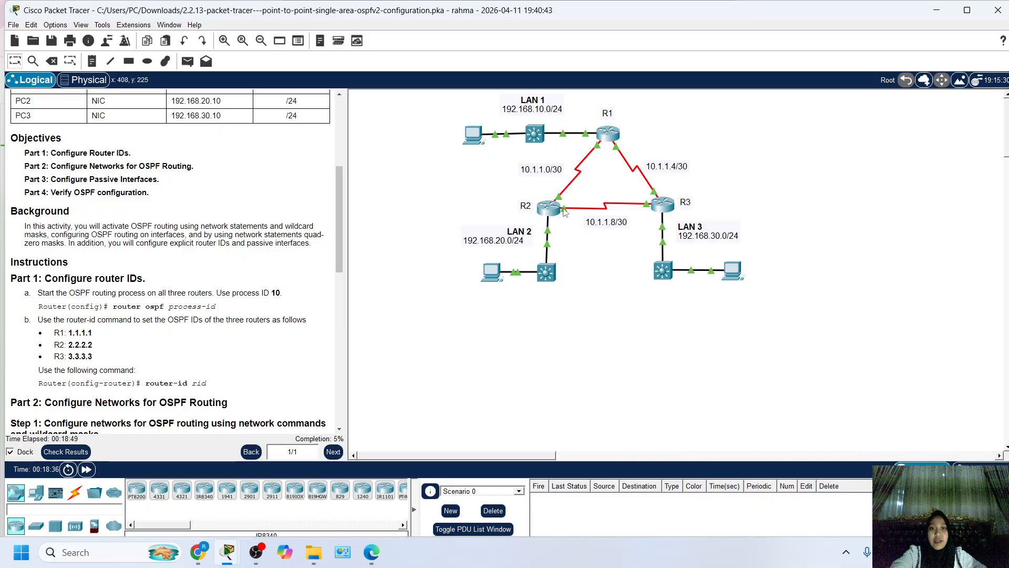
# Open router R2's command line beside the instructions and enter global configuration mode with en and conf t.
pyautogui.click(548, 211)
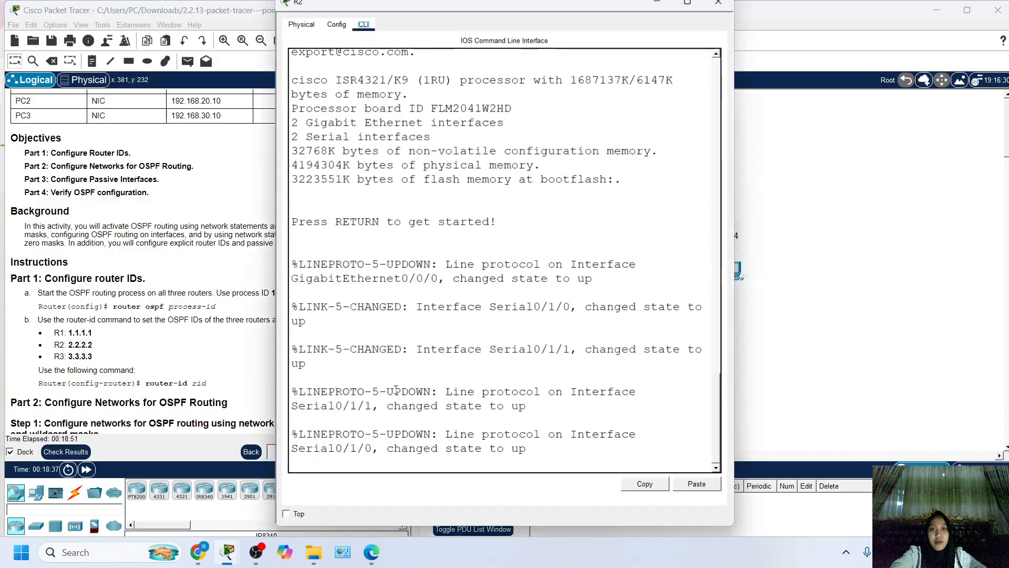
pyautogui.moveTo(416, 16); pyautogui.dragTo(527, 16)
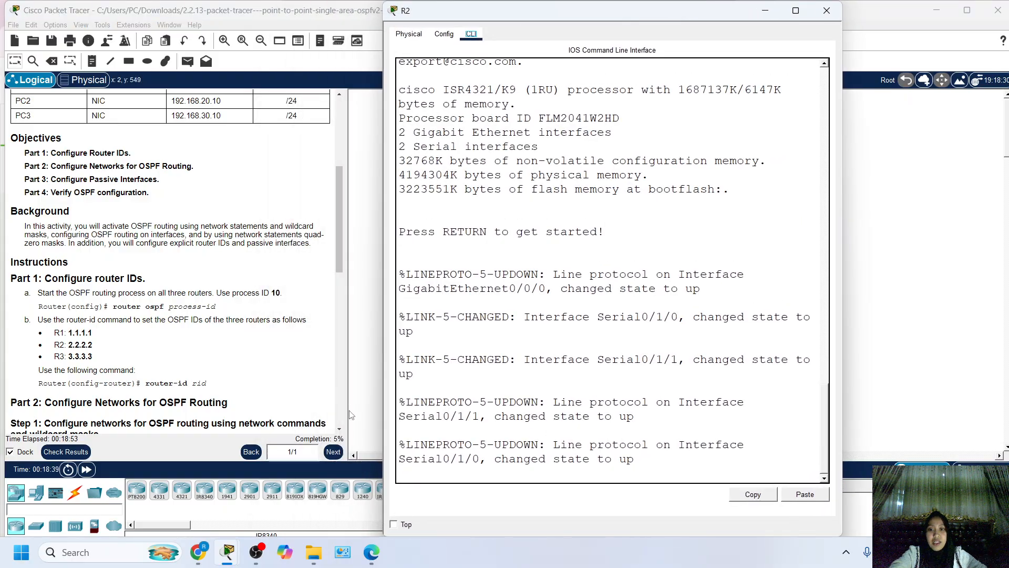
pyautogui.click(323, 438)
pyautogui.click(539, 213)
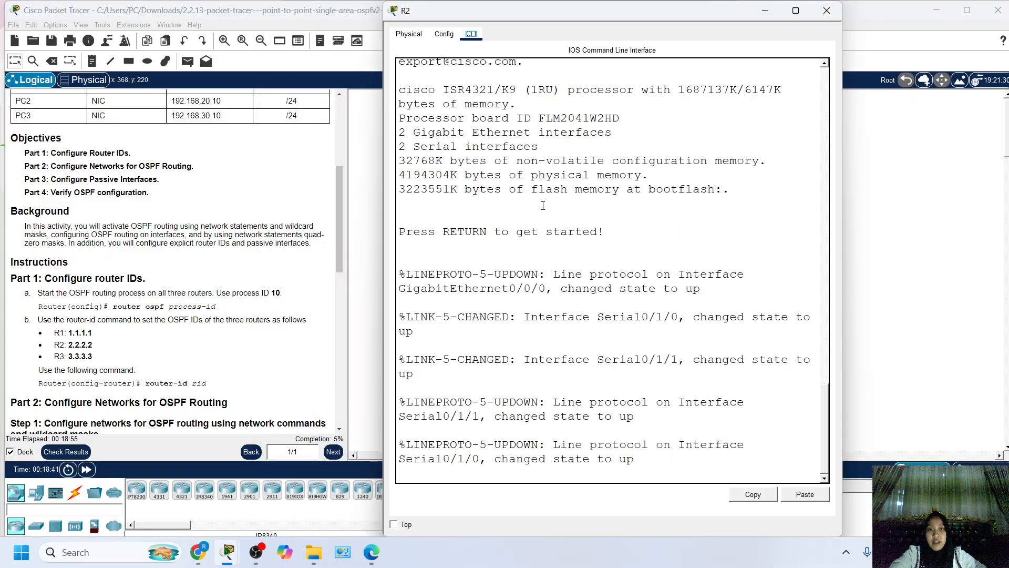
pyautogui.click(481, 375)
pyautogui.press('Return')
pyautogui.press('Return')
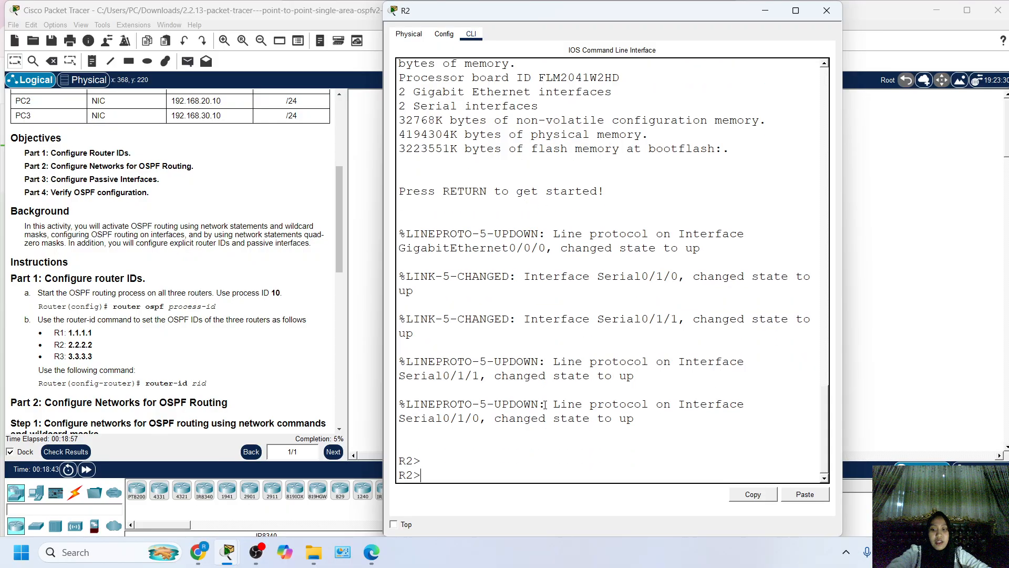
pyautogui.write('en')
pyautogui.press('Return')
pyautogui.write('co')
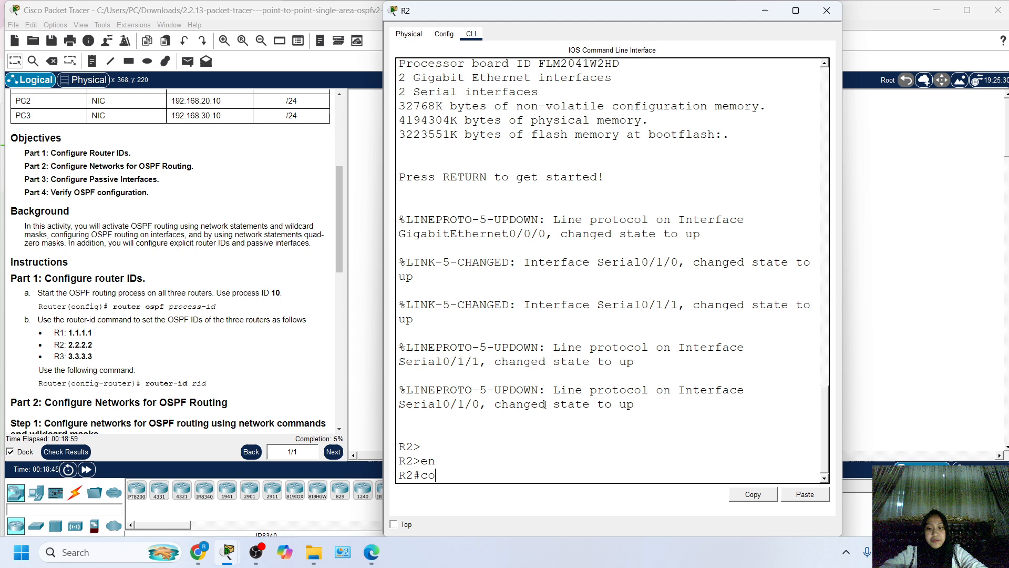
pyautogui.write('nf t')
pyautogui.press('Return')
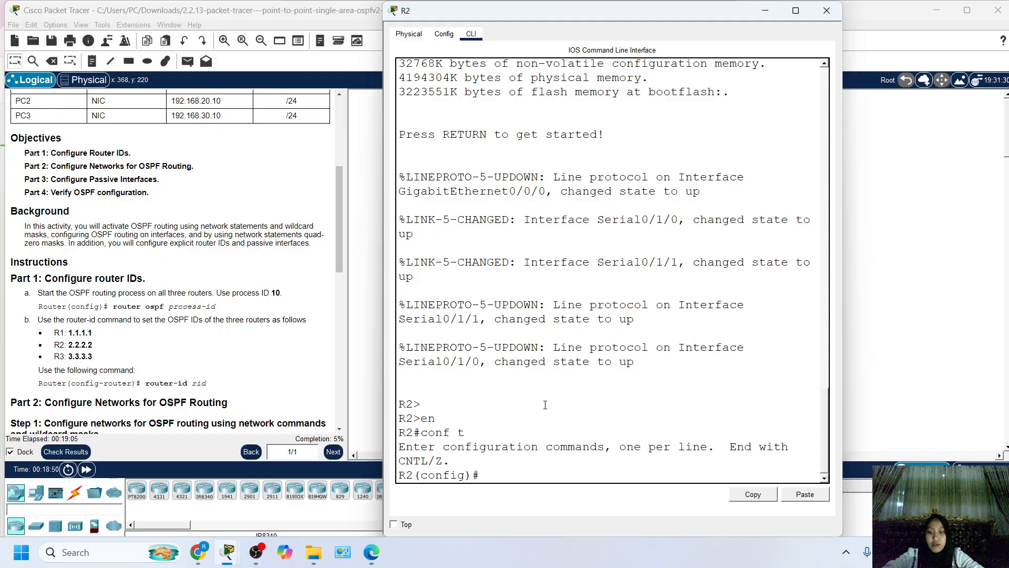
# Start the OSPF routing process on R2 with router ospf 10.
pyautogui.write('rou')
pyautogui.press('Tab')
pyautogui.write('os')
pyautogui.press('Tab')
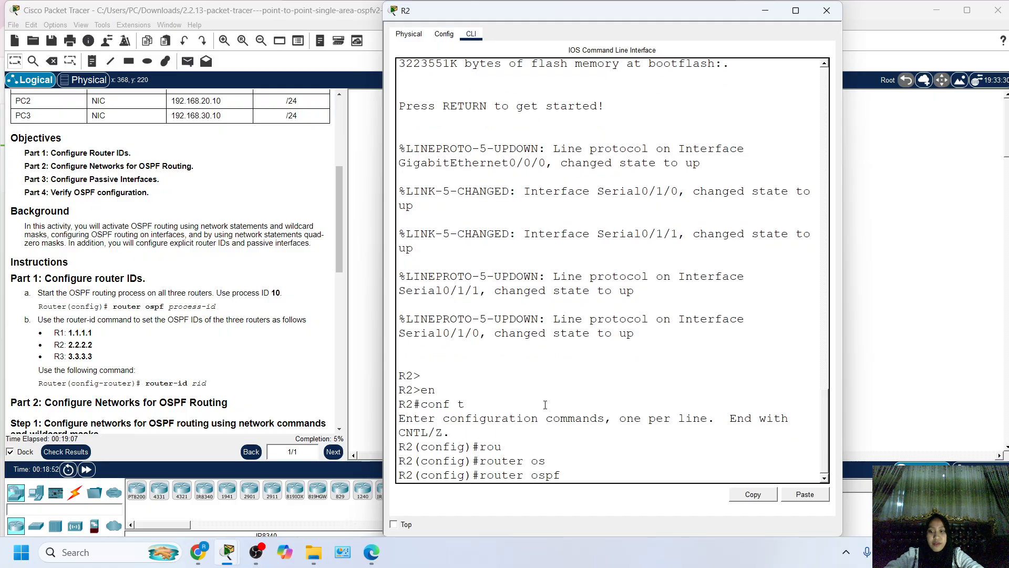
pyautogui.press('Return')
# Set R2's OSPF router ID to 2.2.2.2 and return to the network topology.
pyautogui.write('router)#')
pyautogui.press('Tab')
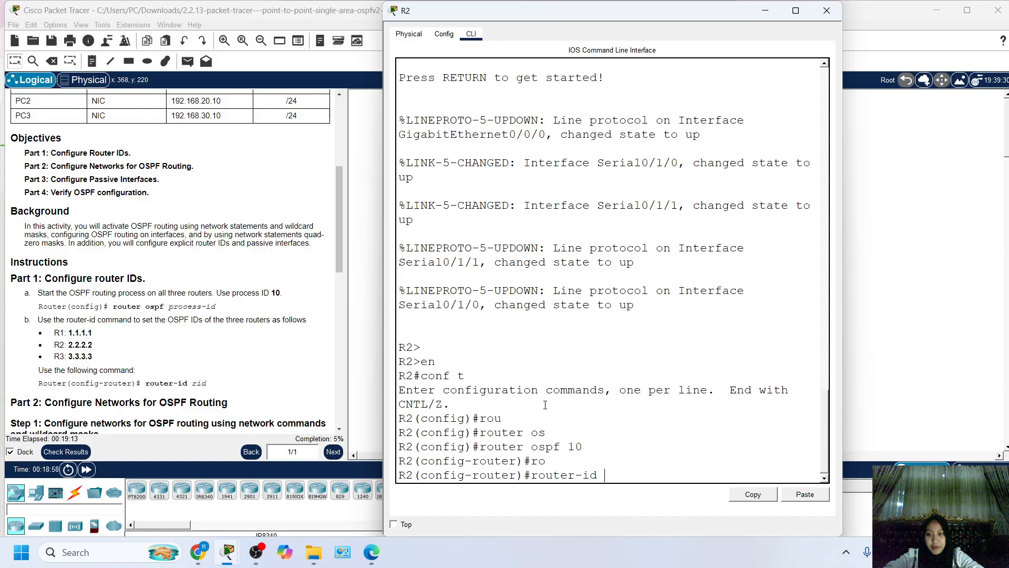
pyautogui.write('2.2.2.2')
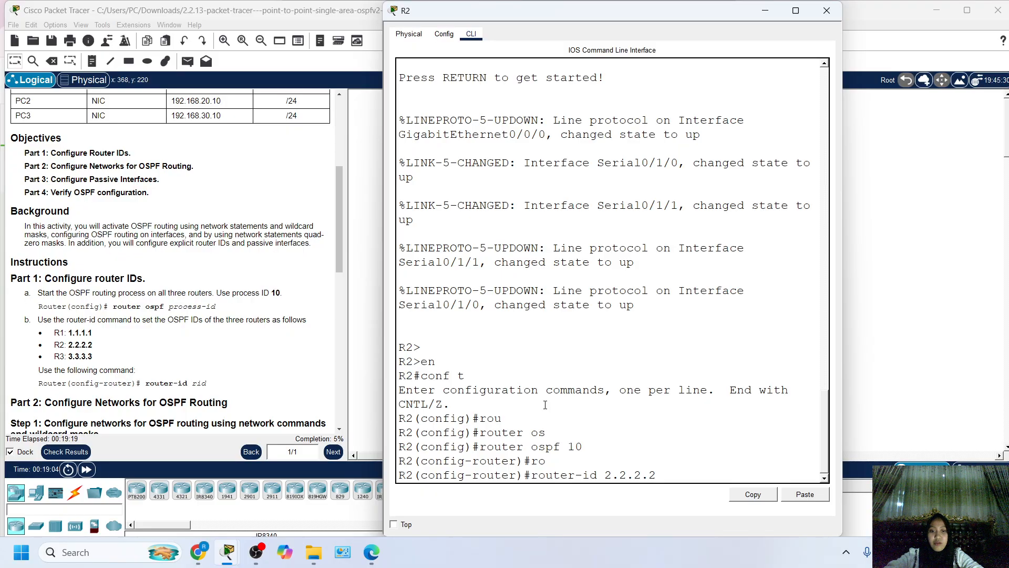
pyautogui.press('Return')
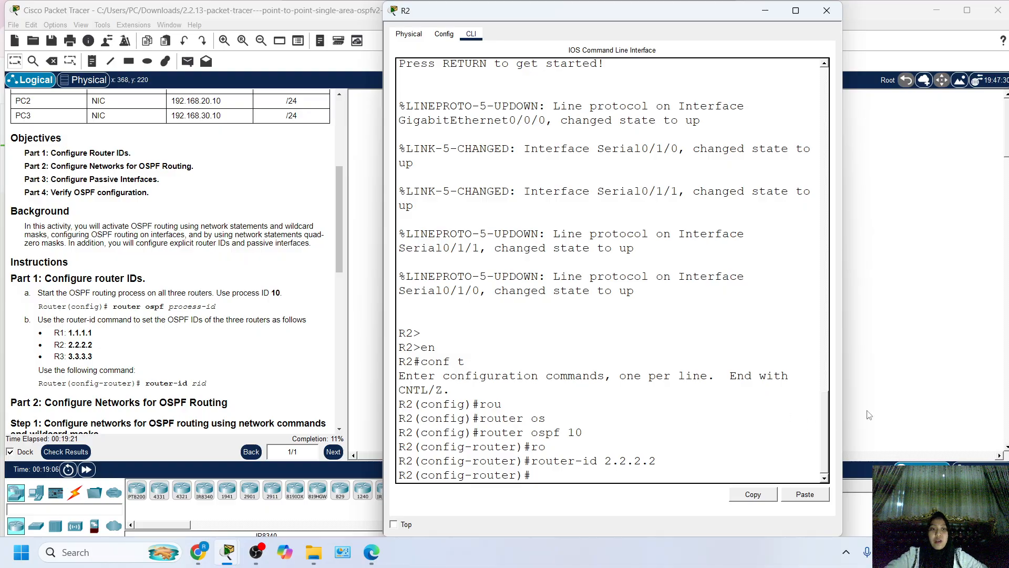
pyautogui.click(915, 399)
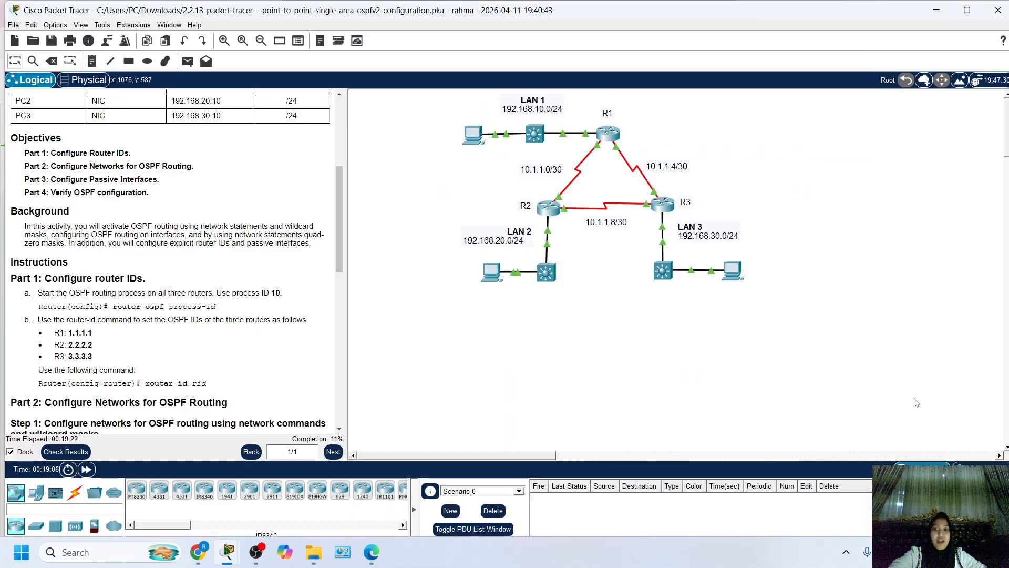
# Open router R3's command line beside the instructions and enter global configuration mode with en and conf t.
pyautogui.click(662, 204)
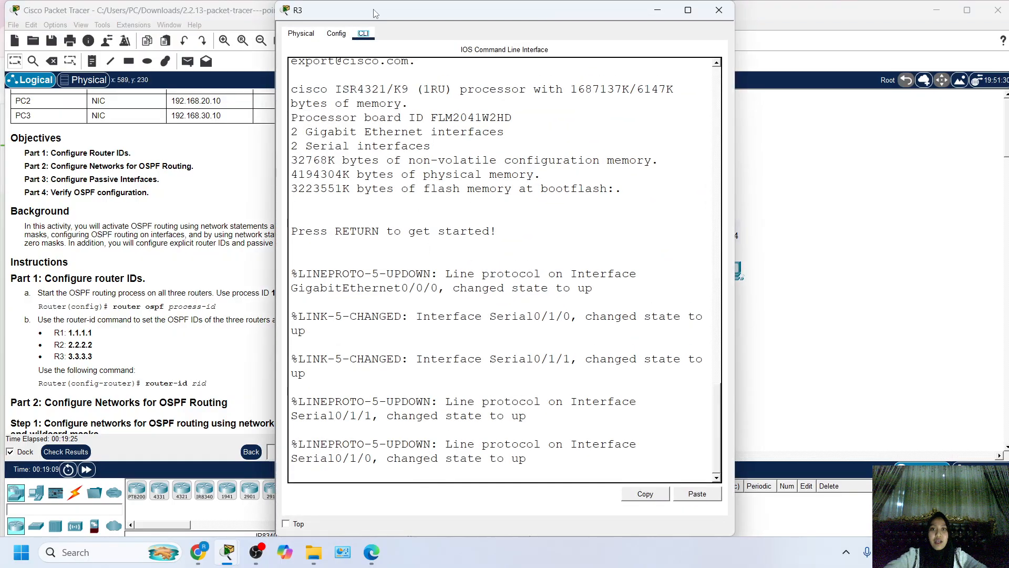
pyautogui.moveTo(377, 11); pyautogui.dragTo(484, 21)
pyautogui.press('Return')
pyautogui.press('Return')
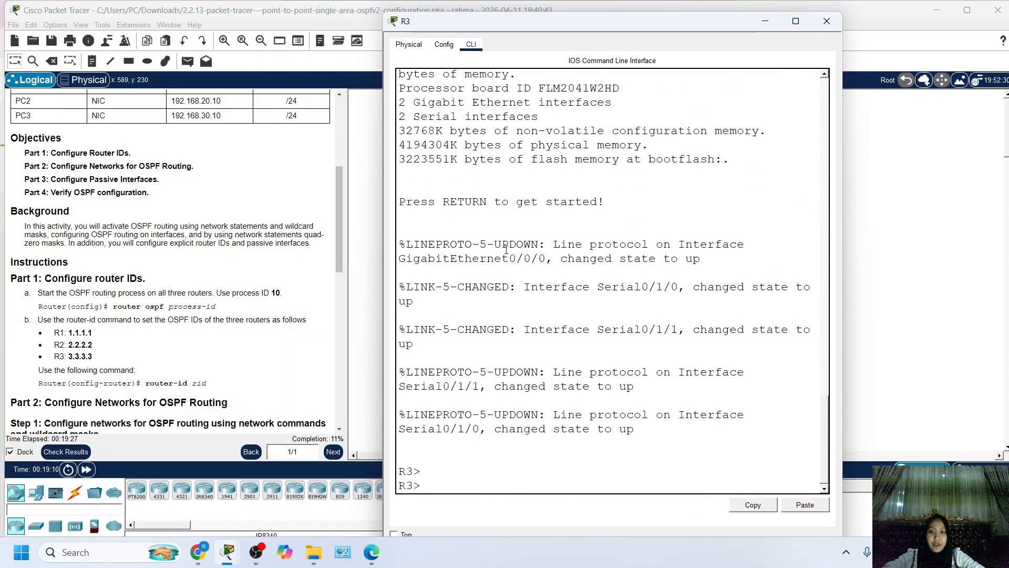
pyautogui.write('en')
pyautogui.press('Return')
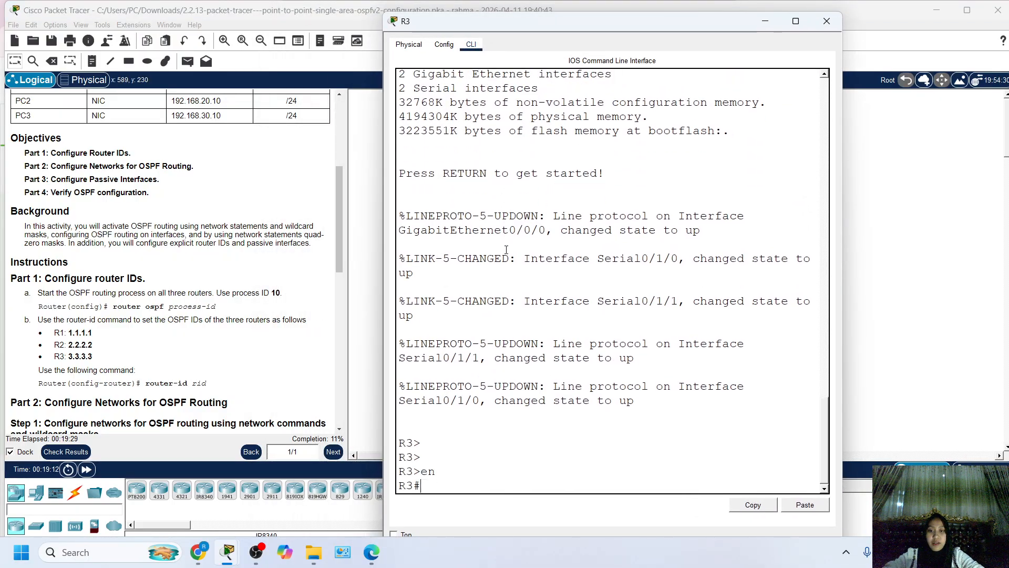
pyautogui.write('conf t')
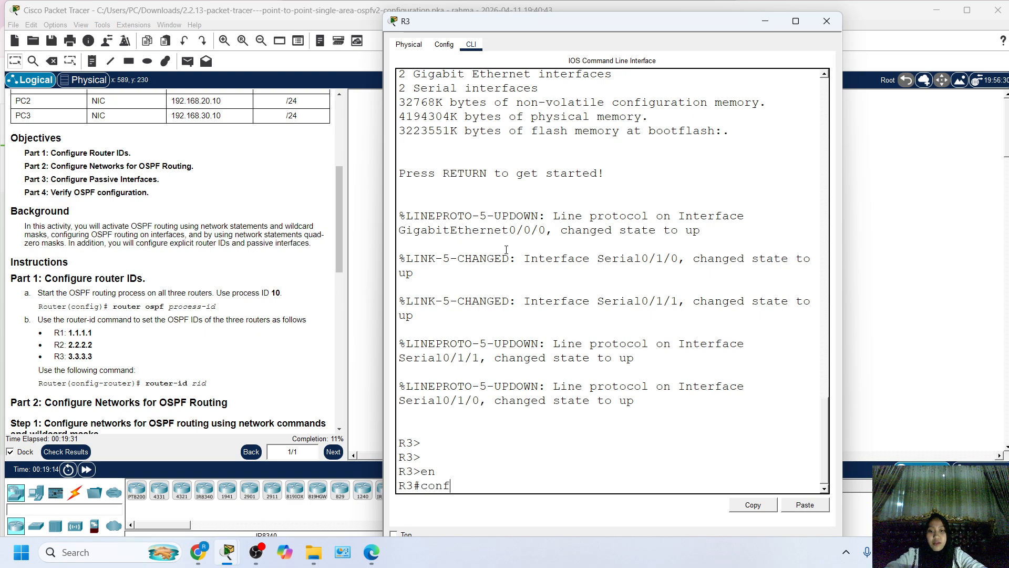
pyautogui.press('Return')
# Start the OSPF routing process on R3 with router ospf 10.
pyautogui.write('ro')
pyautogui.press('Tab')
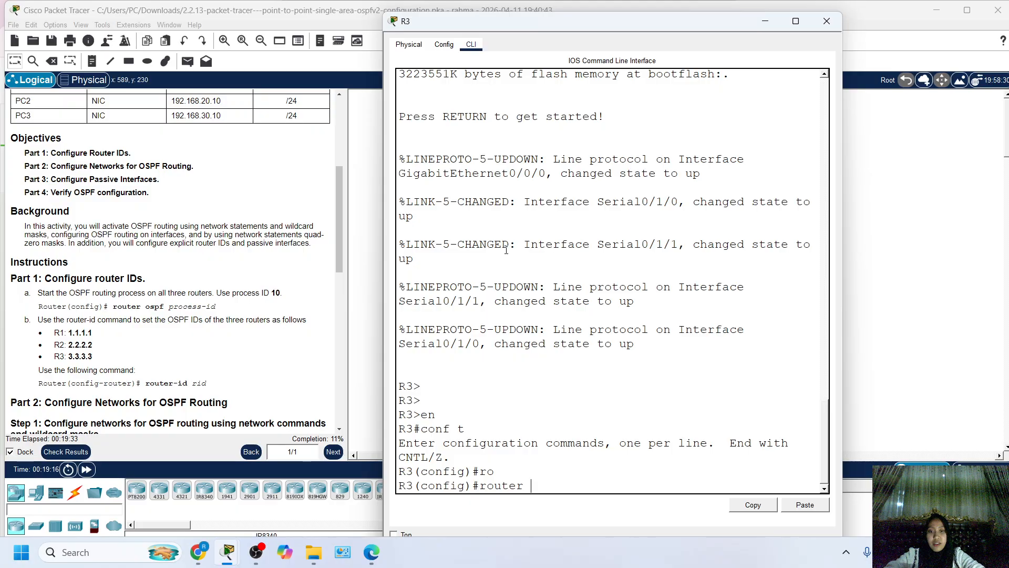
pyautogui.write('os')
pyautogui.press('Tab')
pyautogui.write('10')
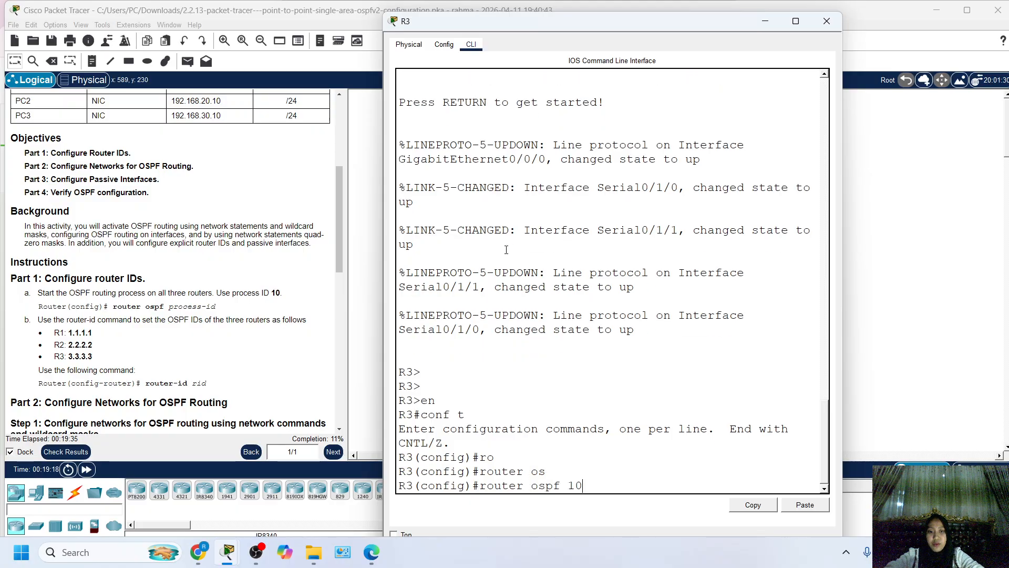
pyautogui.press('Return')
# Set R3's OSPF router ID to 3.3.3.3.
pyautogui.write('router)#ro')
pyautogui.press('Tab')
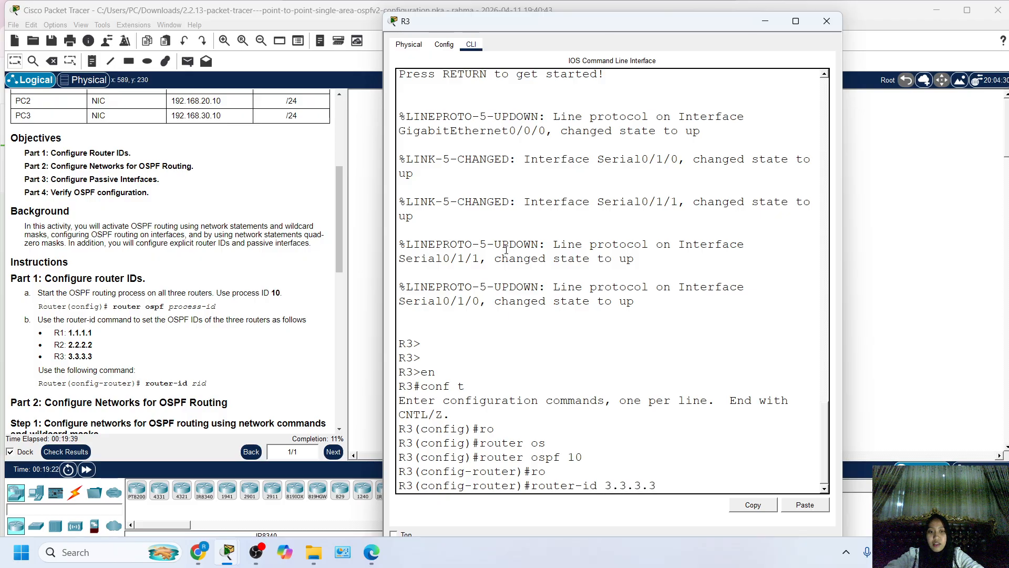
pyautogui.write('3.3.3.3')
pyautogui.press('Return')
pyautogui.press('Return')
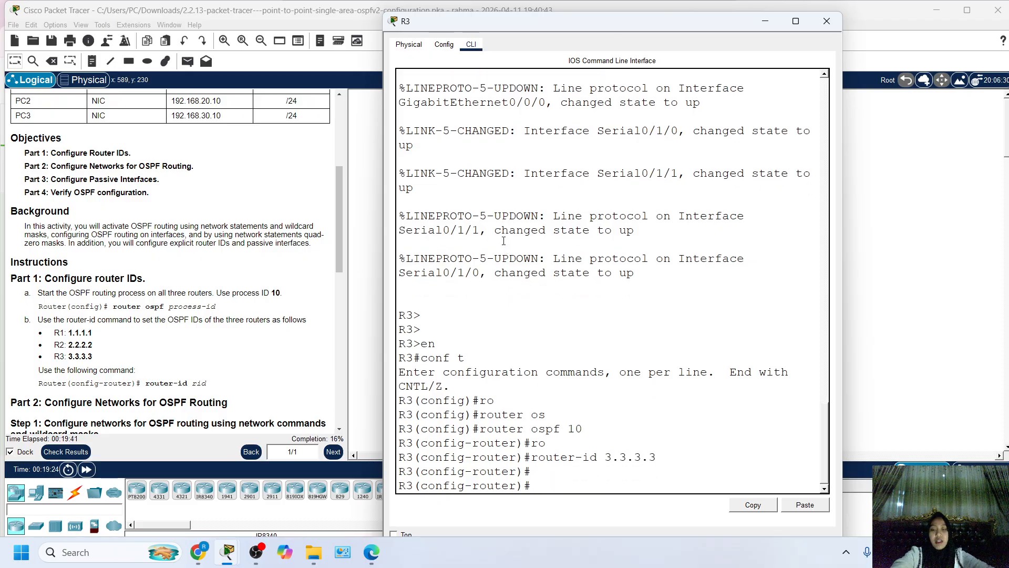
# Check the recording in OBS Studio and return to the main Packet Tracer window with the instructions and topology.
pyautogui.click(256, 552)
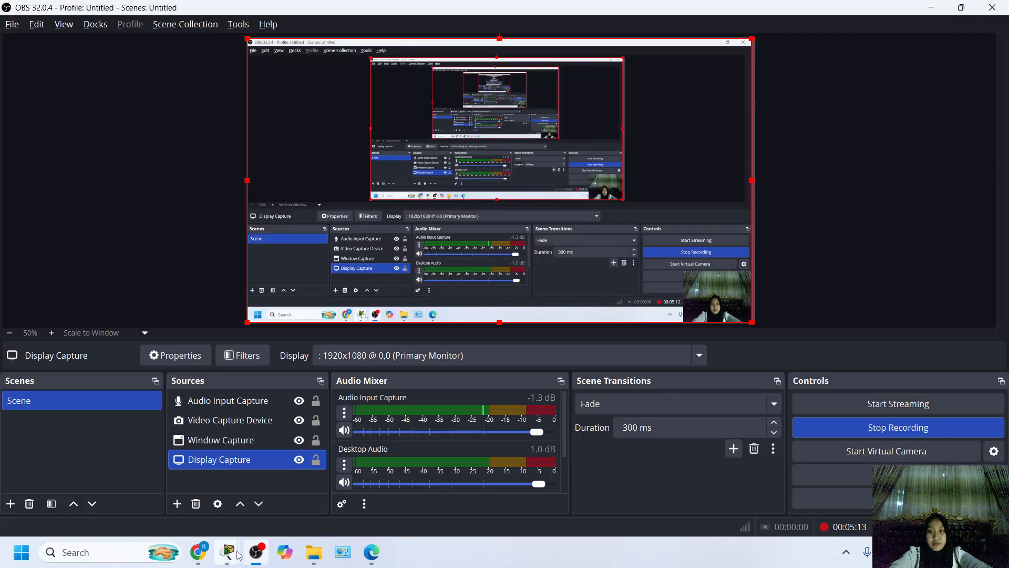
pyautogui.moveTo(228, 552)
pyautogui.moveTo(194, 519)
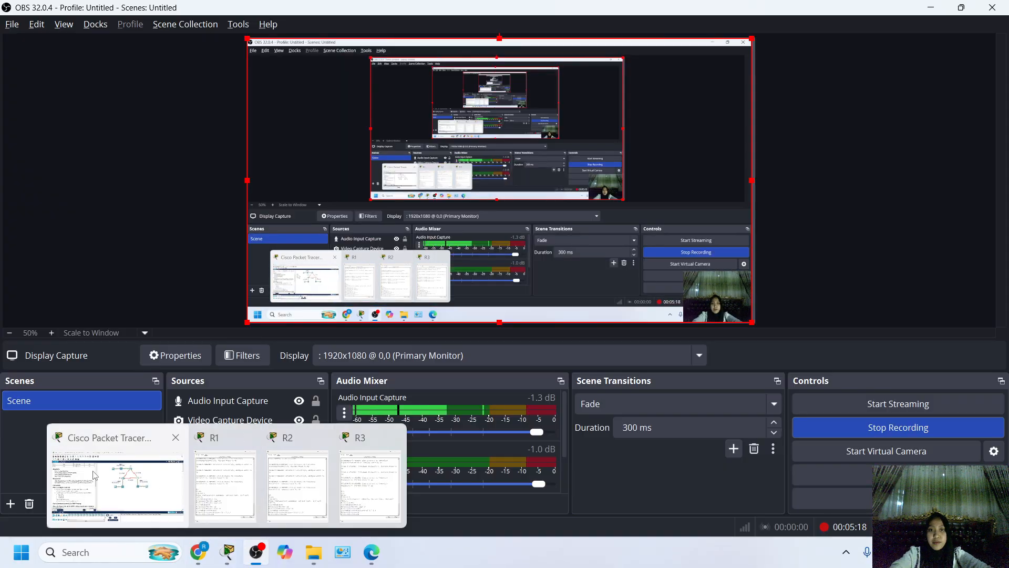
pyautogui.click(119, 486)
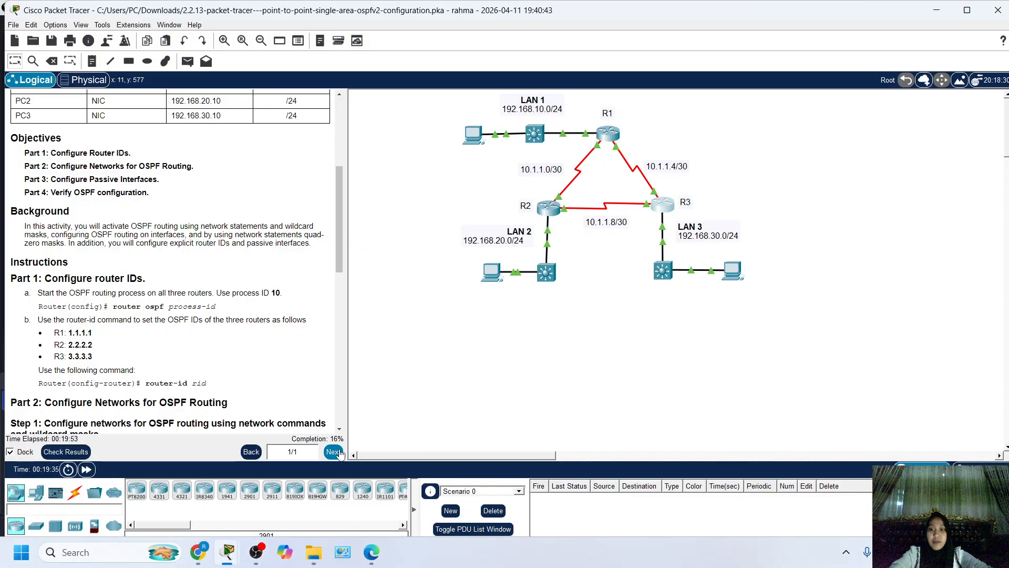
# Check the activity results, examining the router ID assessment items of R1, R2 and R3, and return to the topology.
pyautogui.click(66, 452)
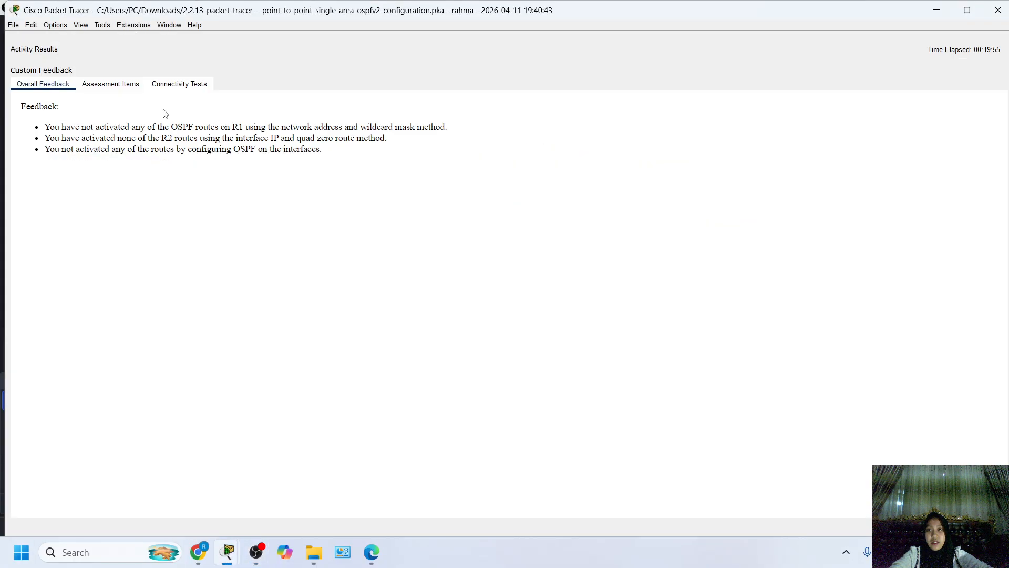
pyautogui.click(121, 85)
pyautogui.click(107, 215)
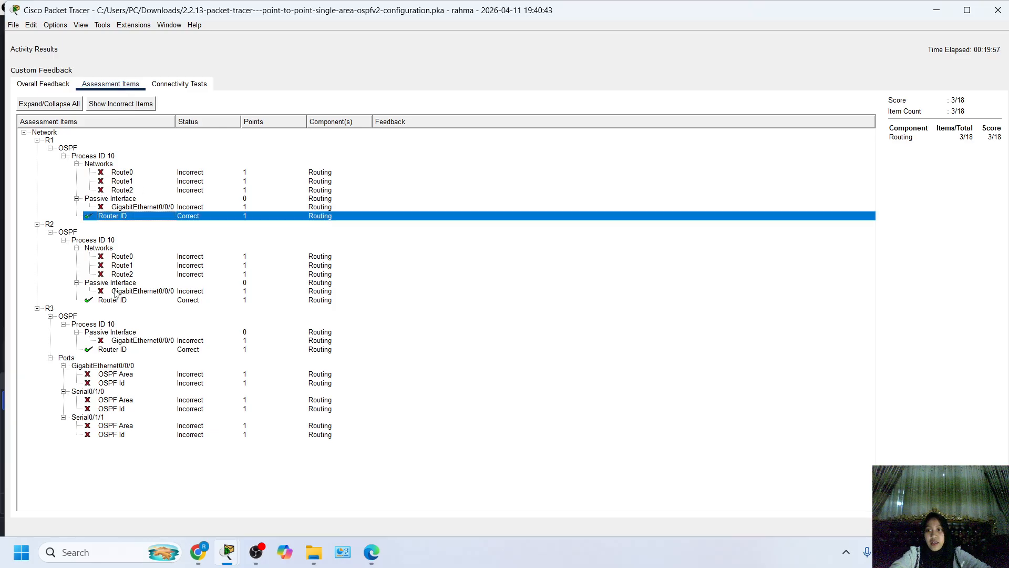
pyautogui.click(115, 300)
pyautogui.click(112, 349)
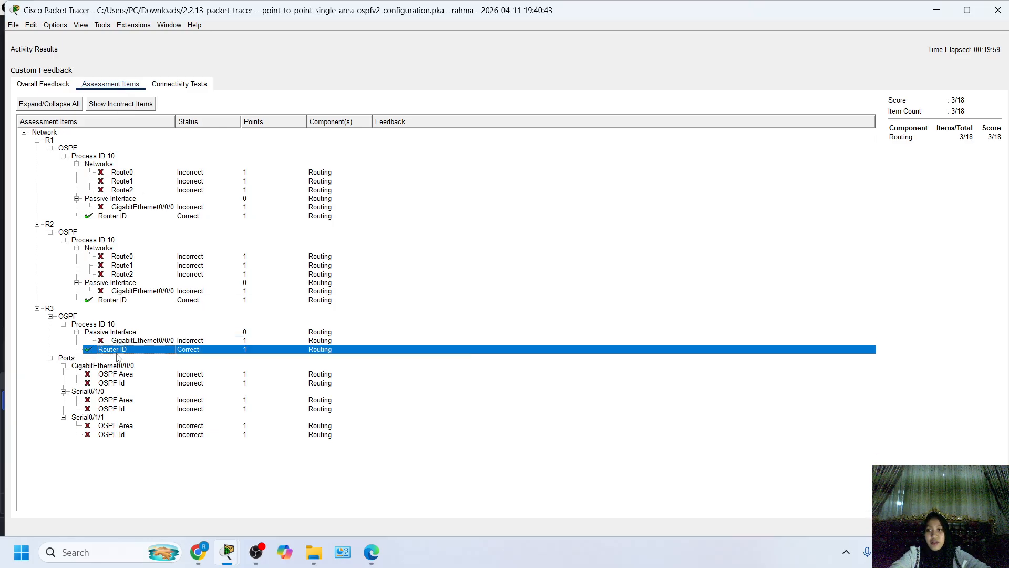
pyautogui.click(110, 300)
pyautogui.click(982, 526)
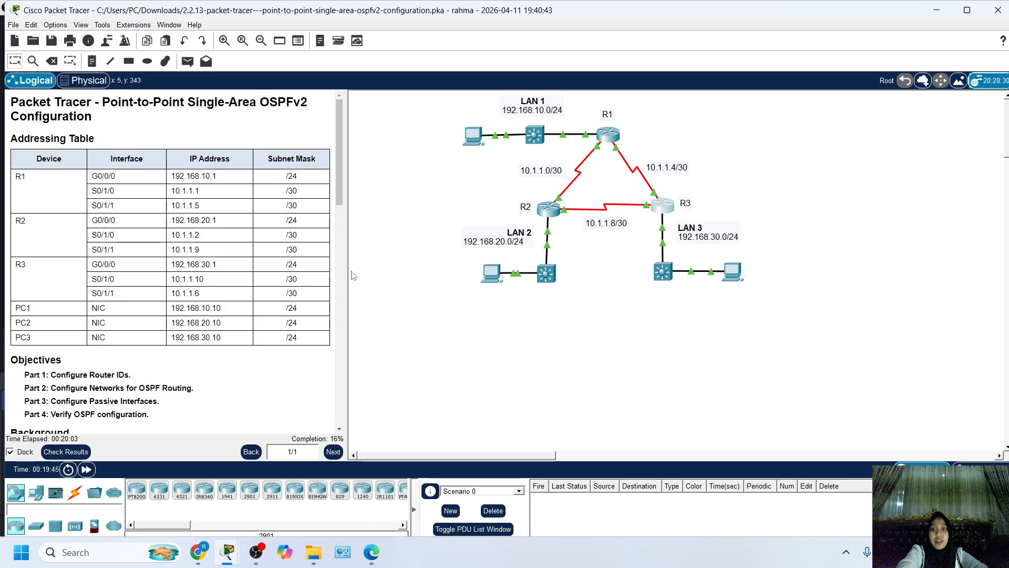
# Read the Part 2 Step 1 heading on network commands and wildcard masks and the question about required statements for R1.
pyautogui.scroll(-3, 125, 272)
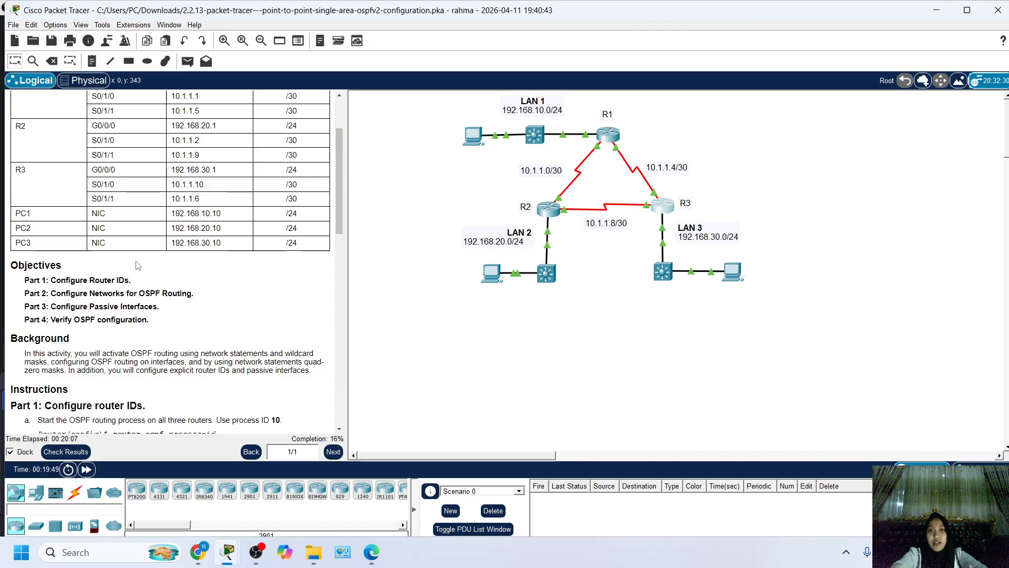
pyautogui.scroll(-3, 138, 265)
pyautogui.scroll(-4, 215, 305)
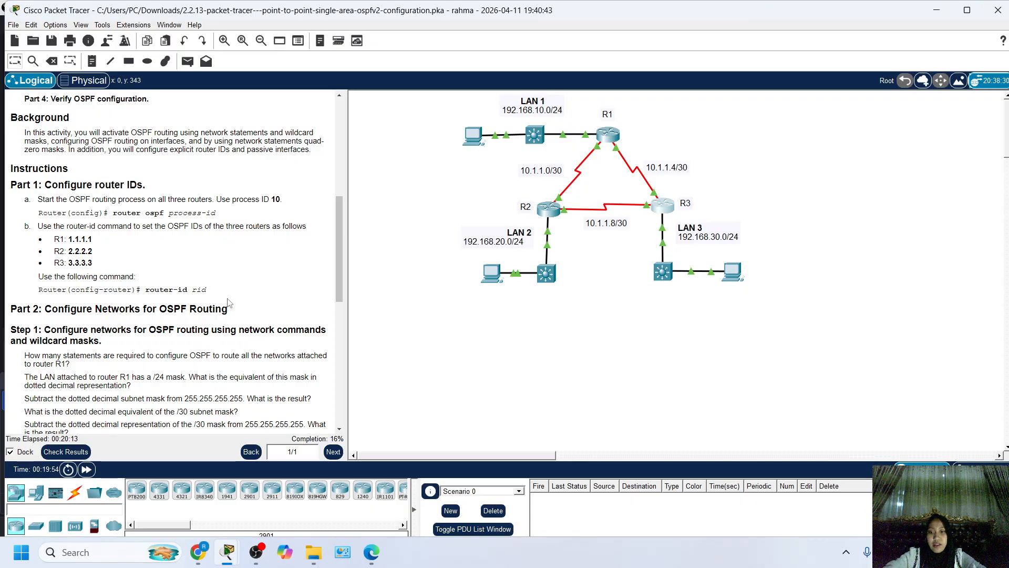
pyautogui.scroll(-4, 229, 303)
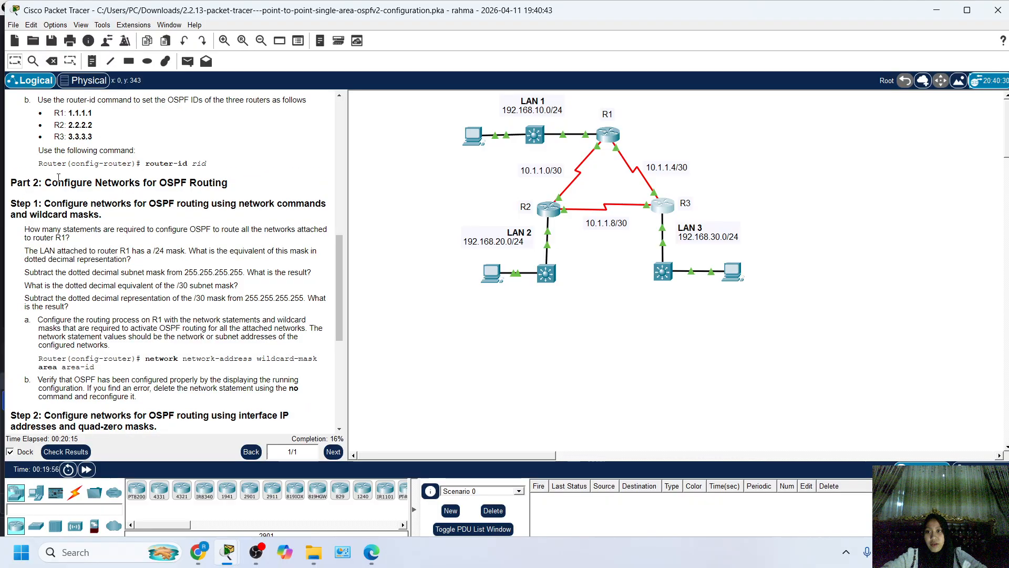
pyautogui.moveTo(93, 181); pyautogui.dragTo(217, 203)
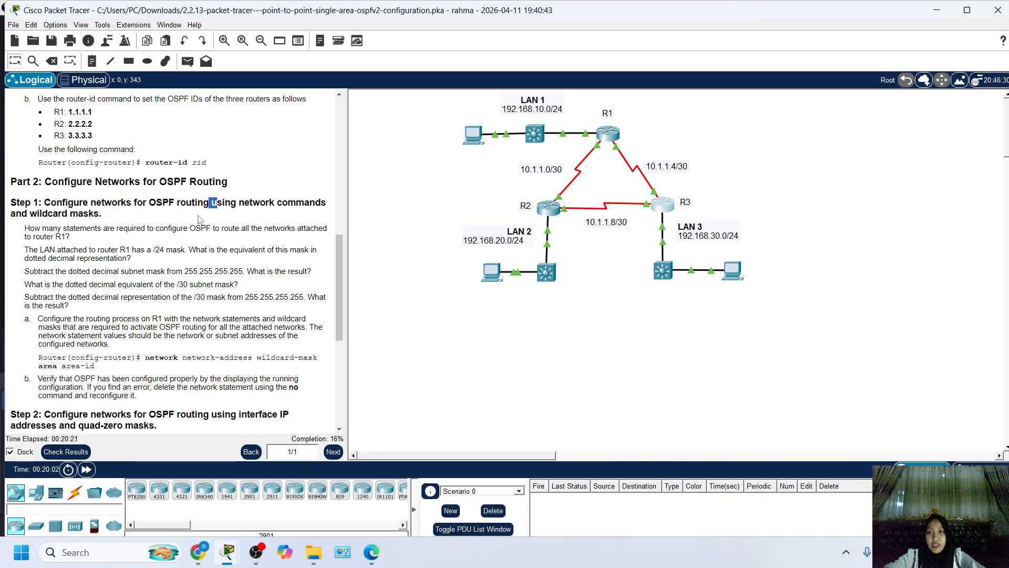
pyautogui.moveTo(5, 212); pyautogui.dragTo(6, 182)
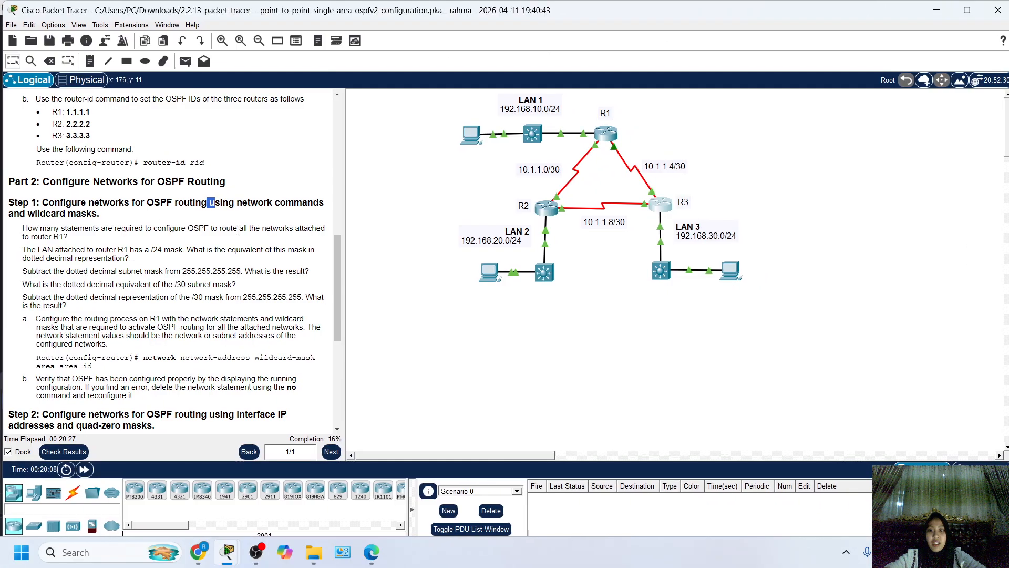
pyautogui.moveTo(77, 203); pyautogui.dragTo(210, 221)
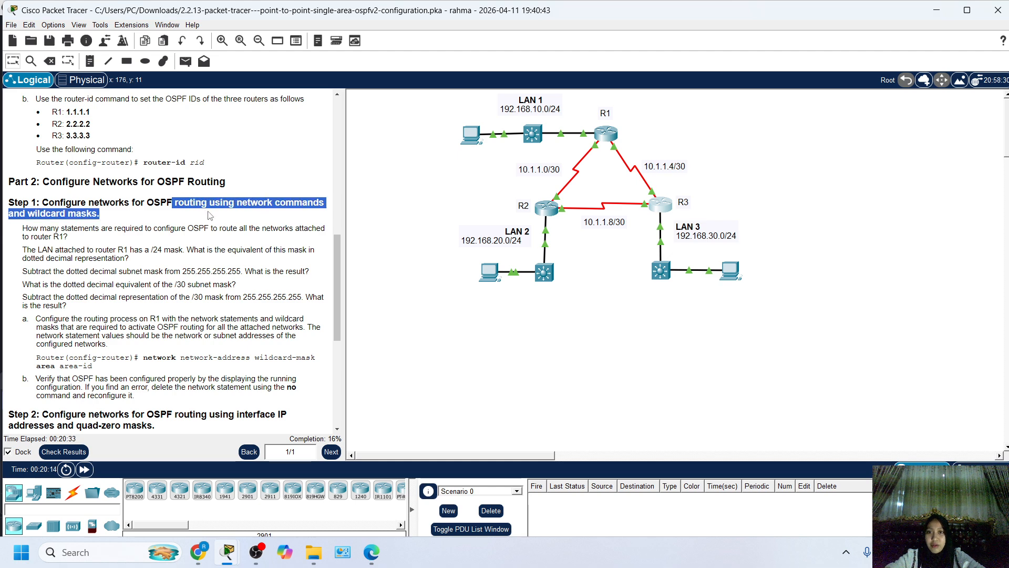
pyautogui.click(232, 214)
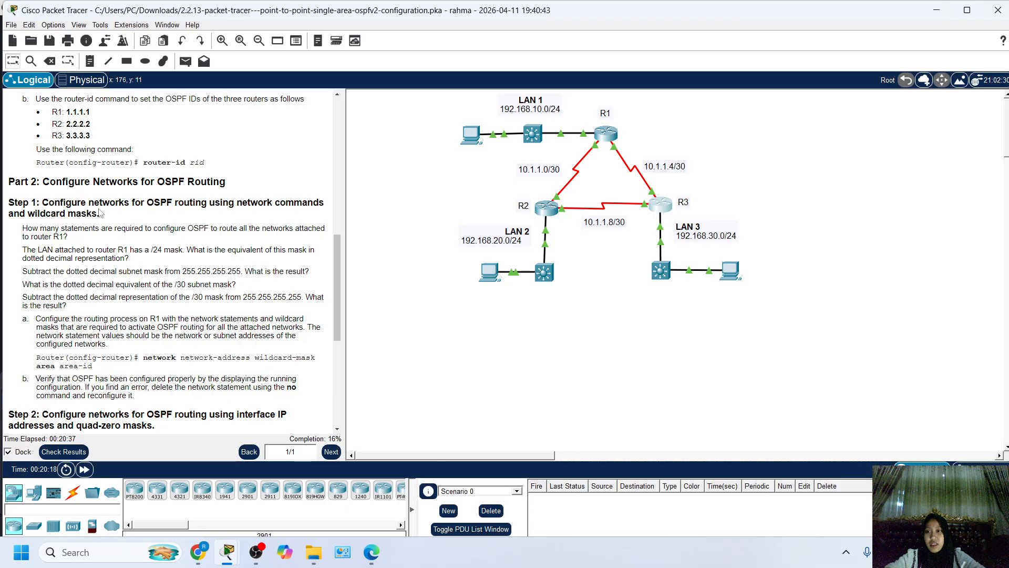
pyautogui.moveTo(46, 214); pyautogui.dragTo(148, 221)
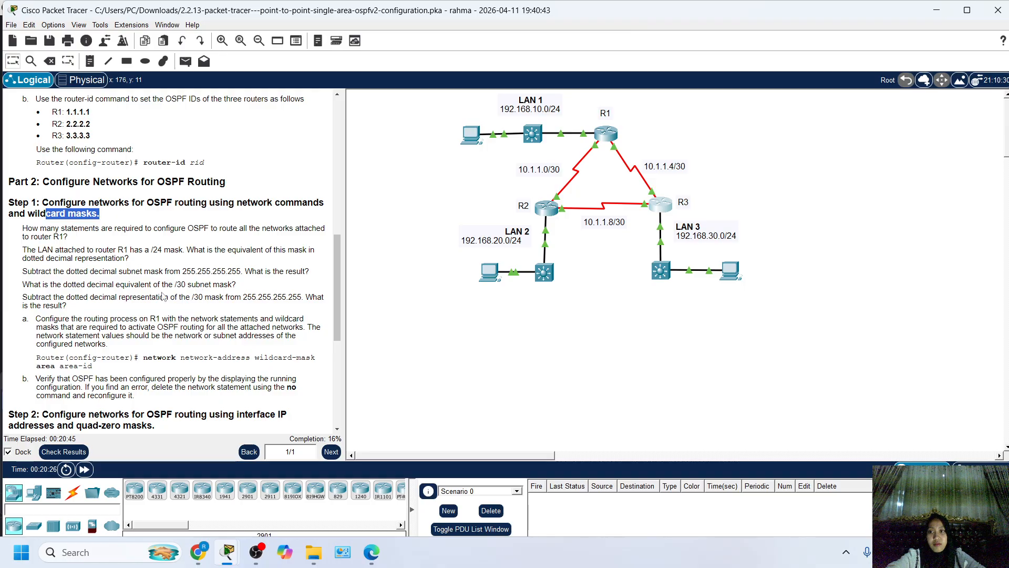
pyautogui.moveTo(24, 229); pyautogui.dragTo(74, 240)
pyautogui.click(60, 234)
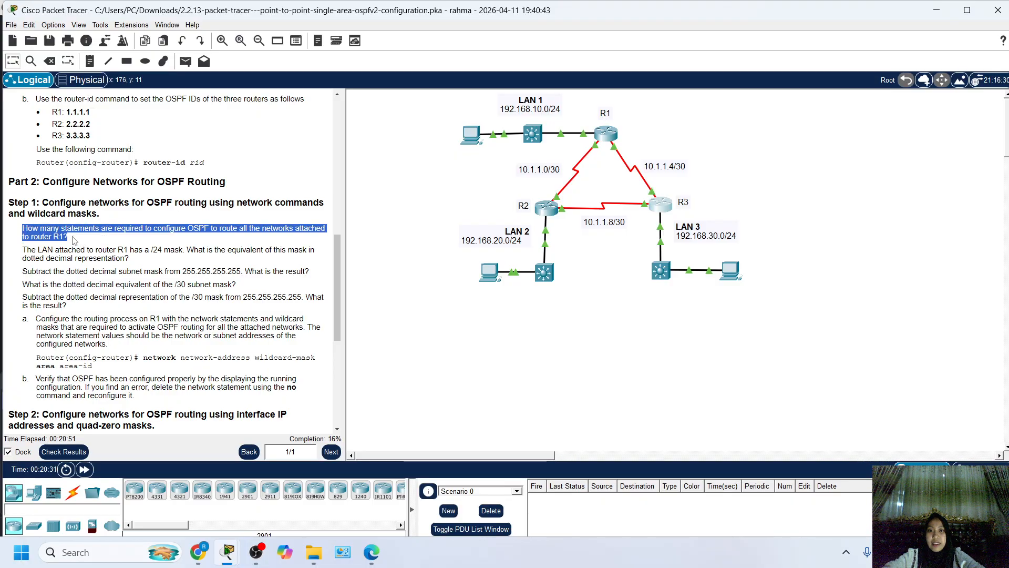
pyautogui.click(84, 239)
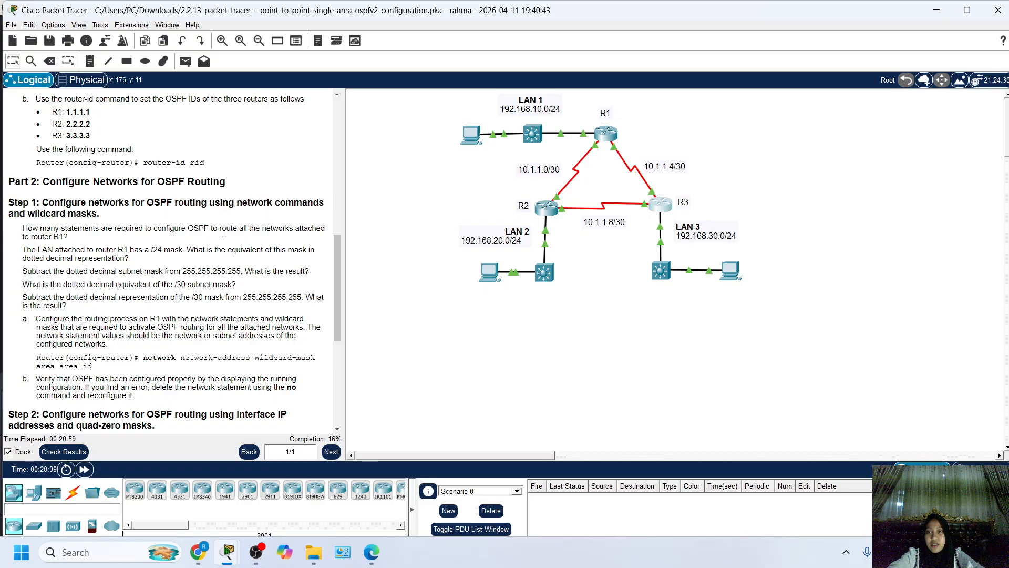
pyautogui.moveTo(220, 230); pyautogui.dragTo(237, 230)
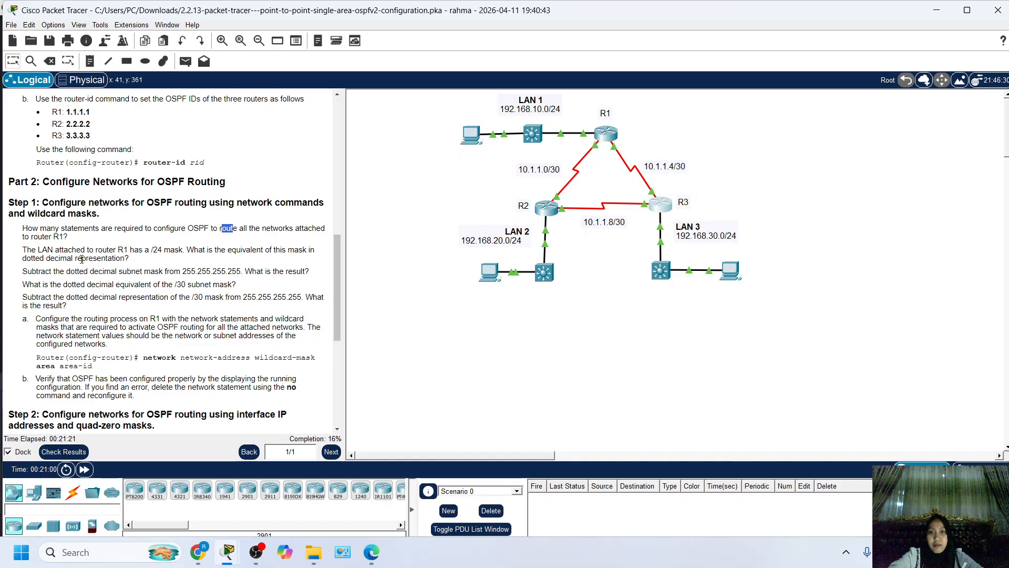
# Read the Step 1 questions on the dotted decimal equivalents and wildcard results of the /24 and /30 masks.
pyautogui.moveTo(151, 250); pyautogui.dragTo(159, 250)
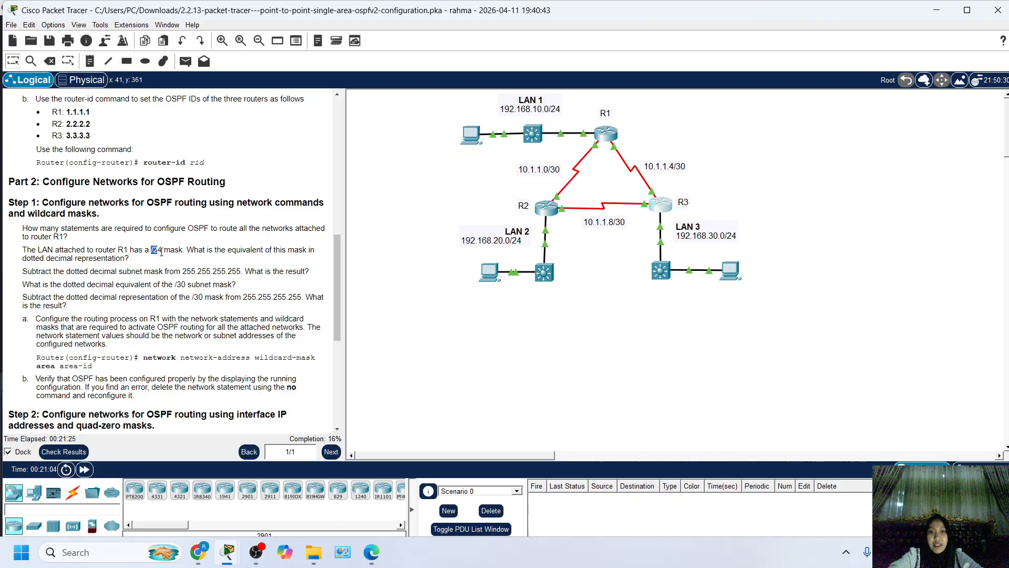
pyautogui.moveTo(226, 253); pyautogui.dragTo(269, 252)
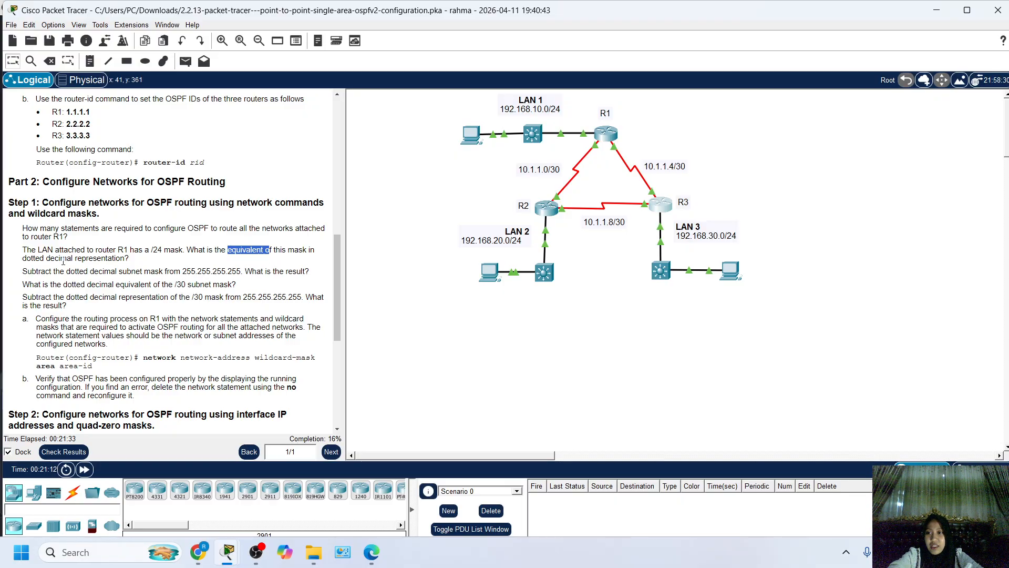
pyautogui.moveTo(67, 258); pyautogui.dragTo(32, 263)
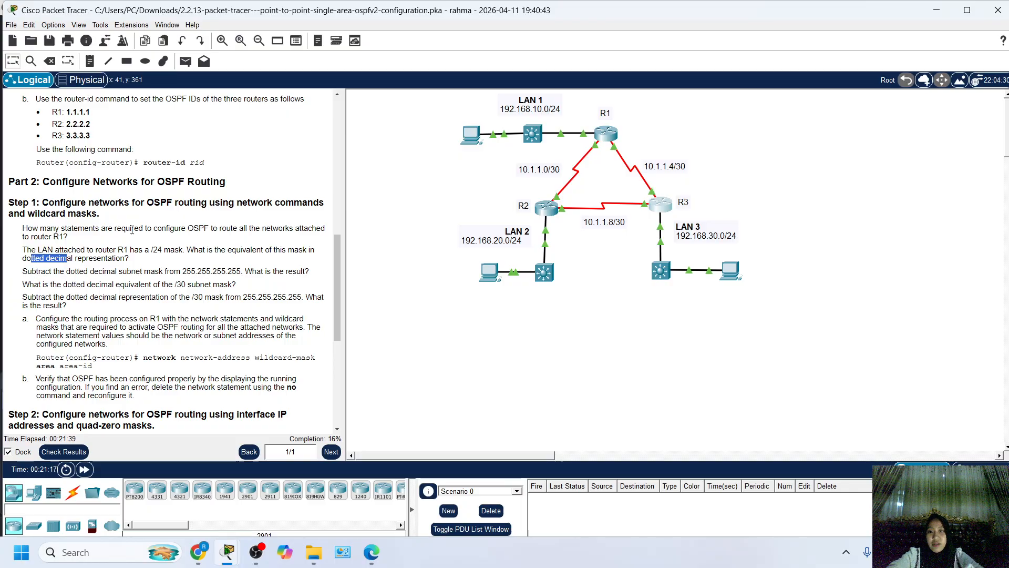
pyautogui.moveTo(149, 249); pyautogui.dragTo(163, 249)
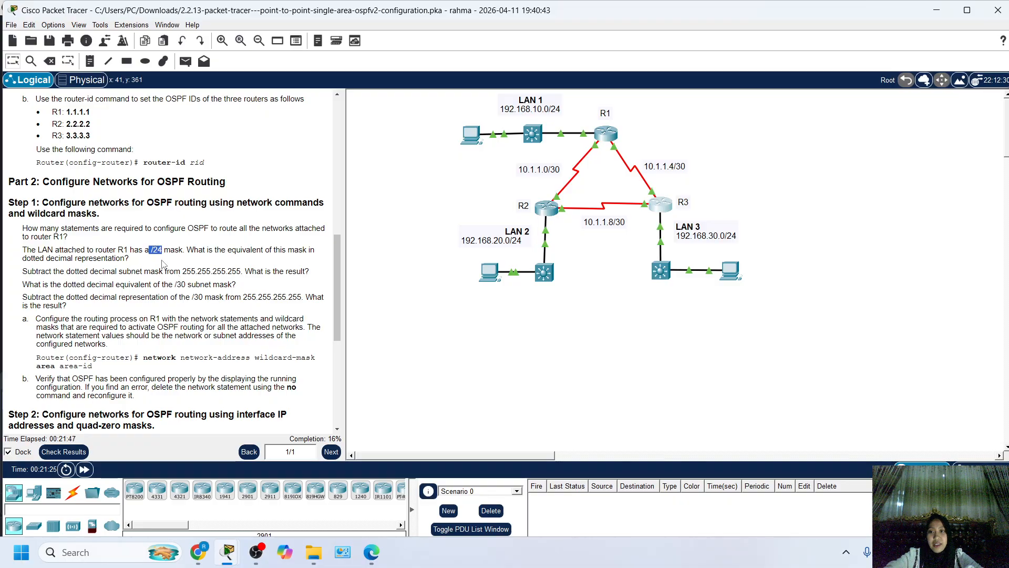
pyautogui.click(152, 247)
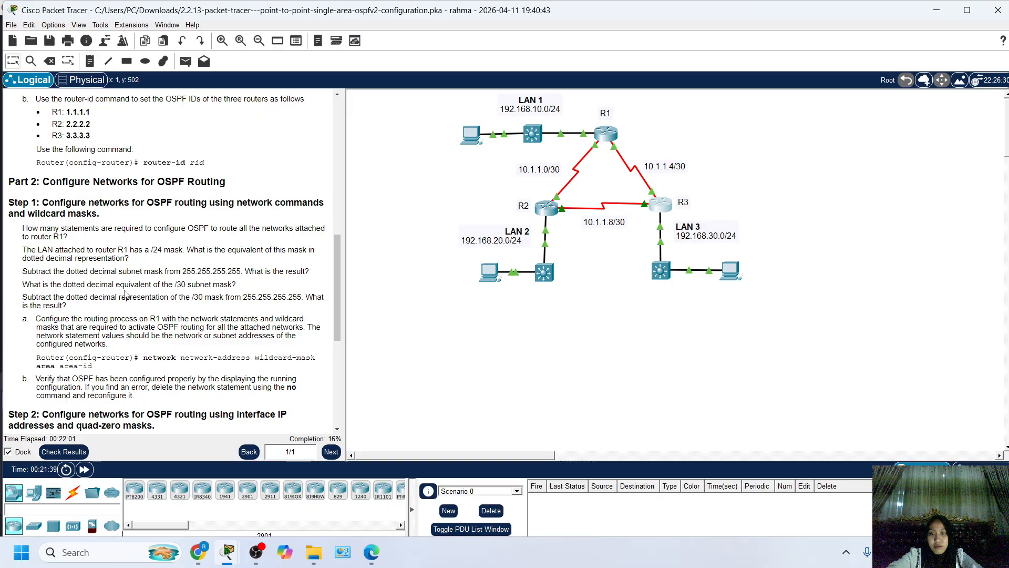
pyautogui.scroll(-1, 40, 255)
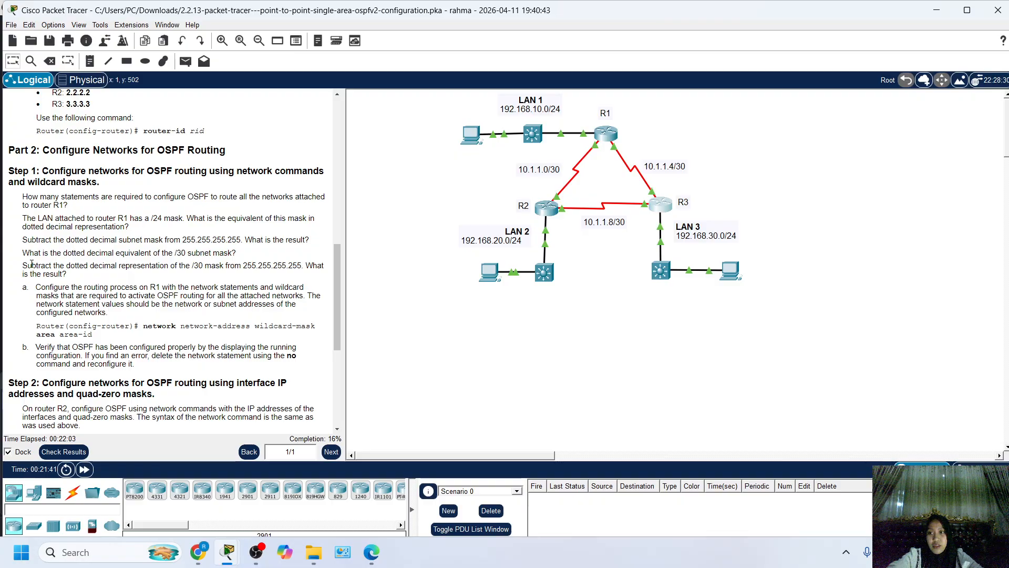
pyautogui.moveTo(52, 254); pyautogui.dragTo(200, 254)
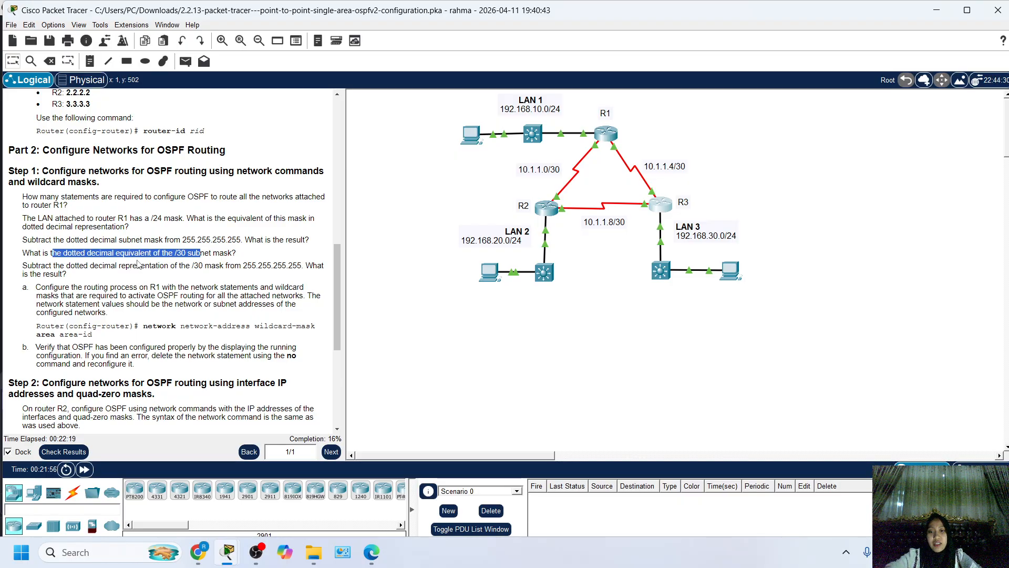
pyautogui.scroll(-2, 104, 279)
pyautogui.click(120, 259)
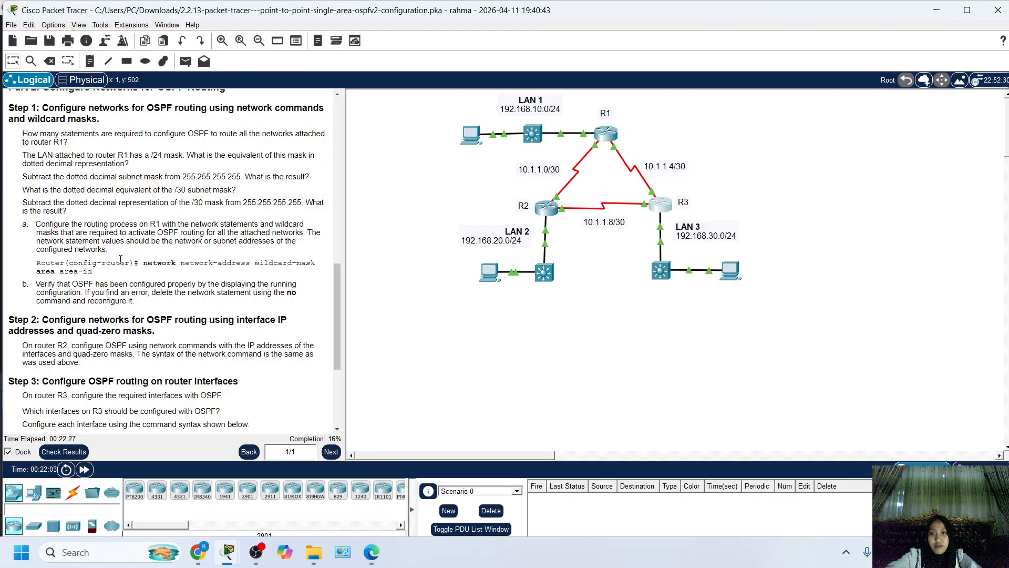
# Read instruction a on configuring R1's routing process with network statements and wildcard masks, including the network command syntax.
pyautogui.moveTo(32, 225); pyautogui.dragTo(72, 242)
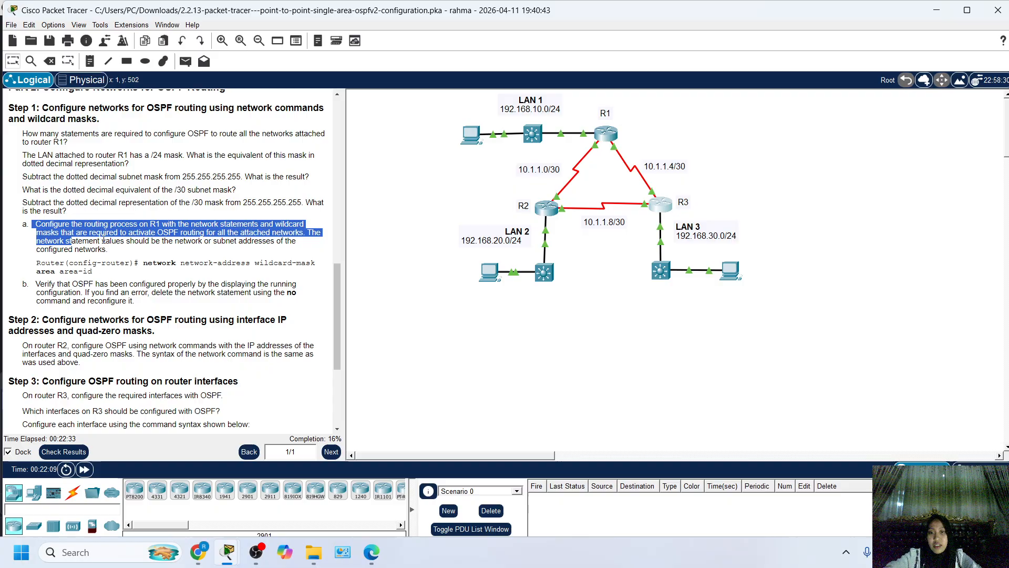
pyautogui.moveTo(110, 224); pyautogui.dragTo(139, 225)
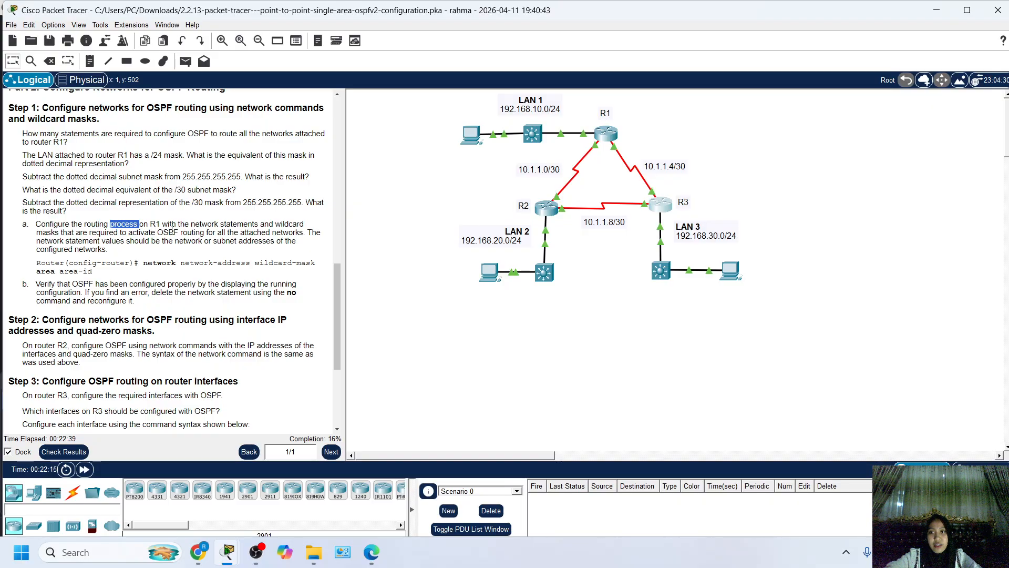
pyautogui.moveTo(185, 225); pyautogui.dragTo(270, 232)
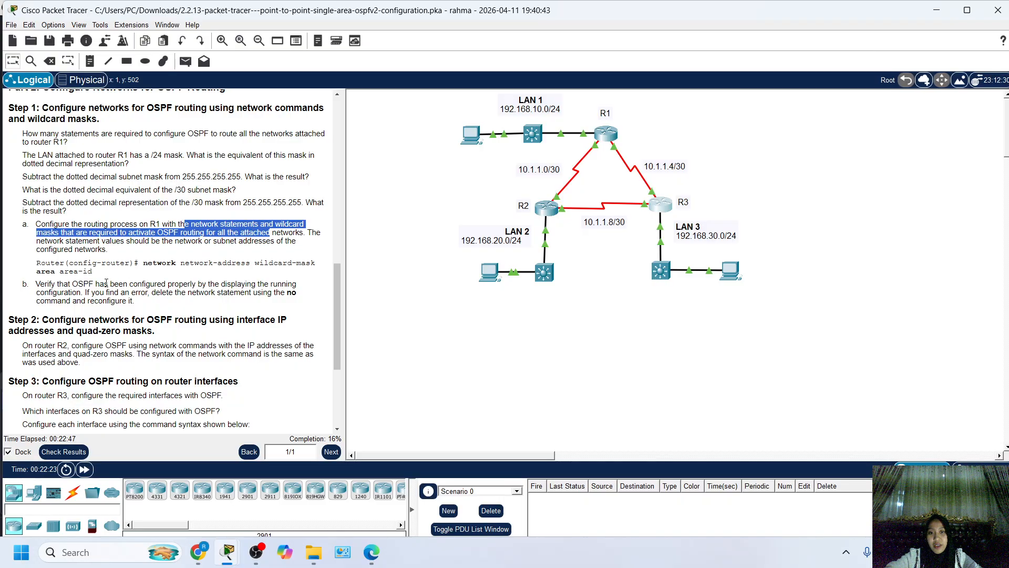
pyautogui.click(201, 225)
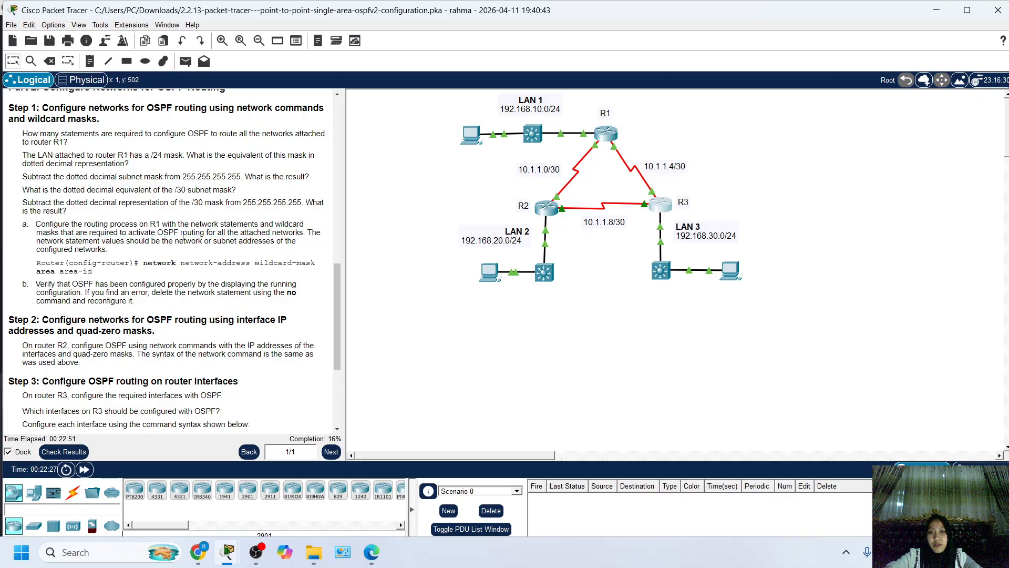
pyautogui.moveTo(168, 232); pyautogui.dragTo(283, 233)
pyautogui.click(259, 261)
pyautogui.moveTo(38, 265); pyautogui.dragTo(115, 272)
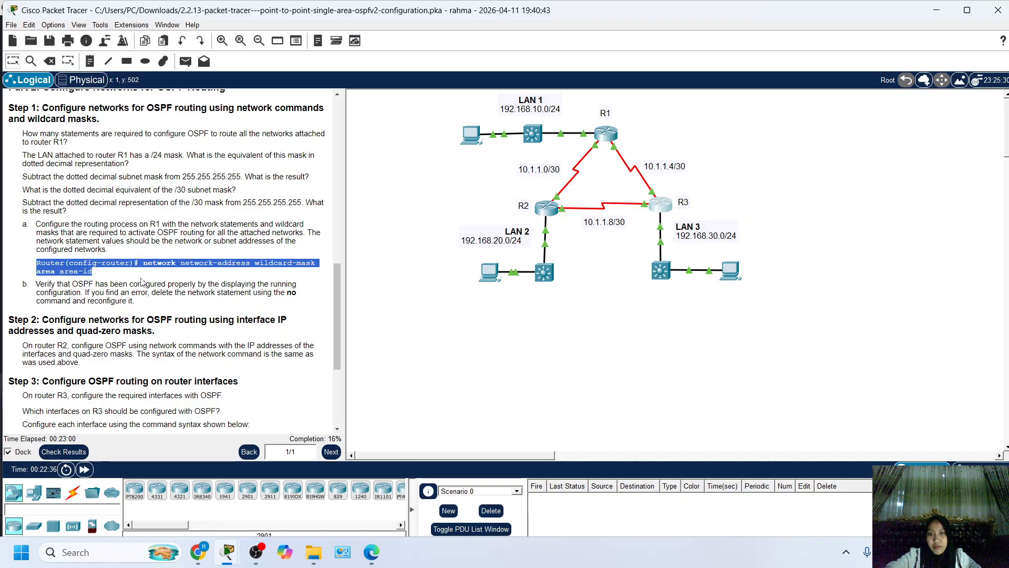
# Highlight instruction a on R1's network statements, then open R1's command line and place its window beside the instructions.
pyautogui.click(106, 277)
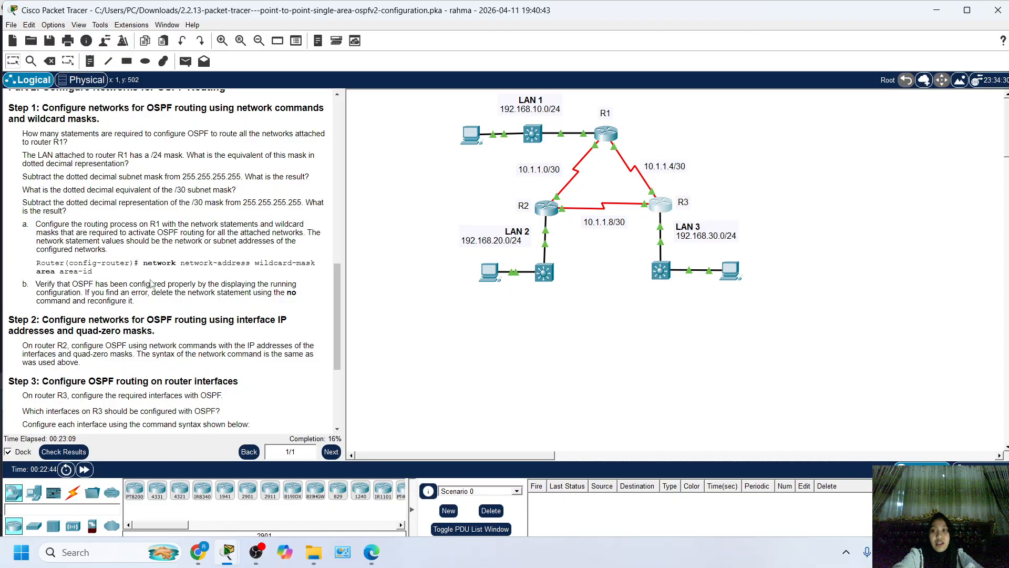
pyautogui.moveTo(130, 283); pyautogui.dragTo(46, 211)
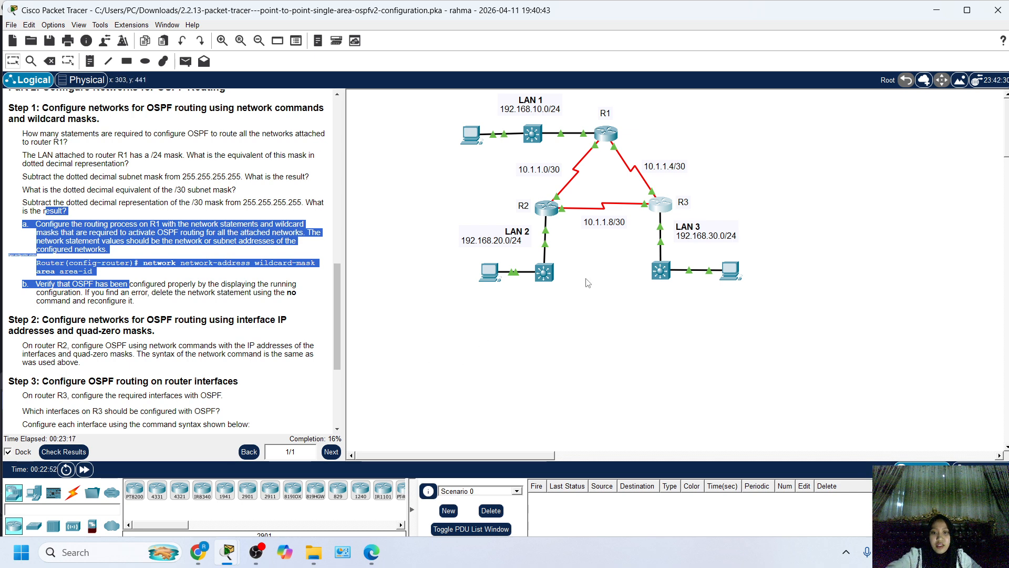
pyautogui.click(606, 132)
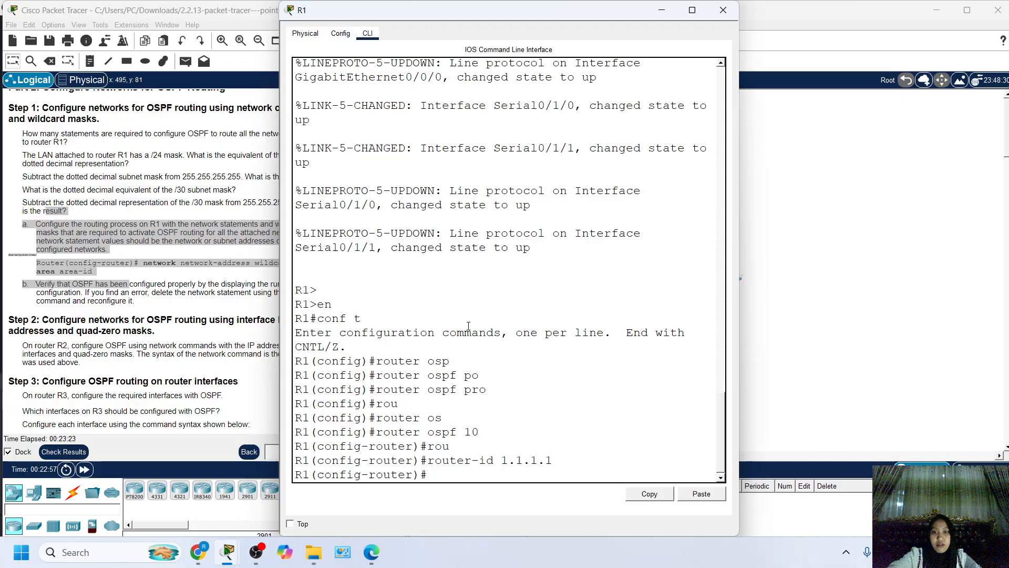
pyautogui.moveTo(416, 3); pyautogui.dragTo(499, 8)
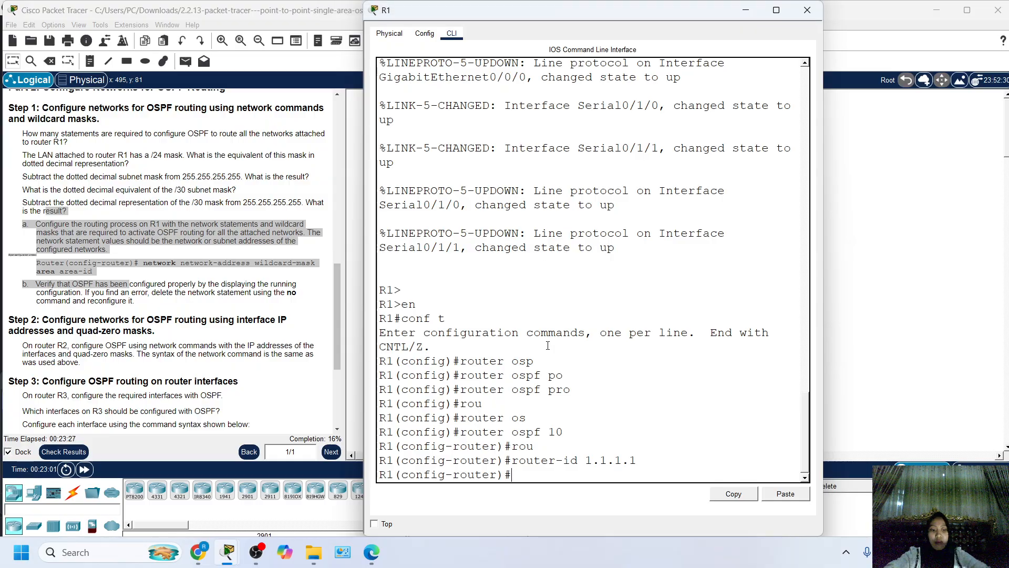
pyautogui.press('Return')
pyautogui.press('Return')
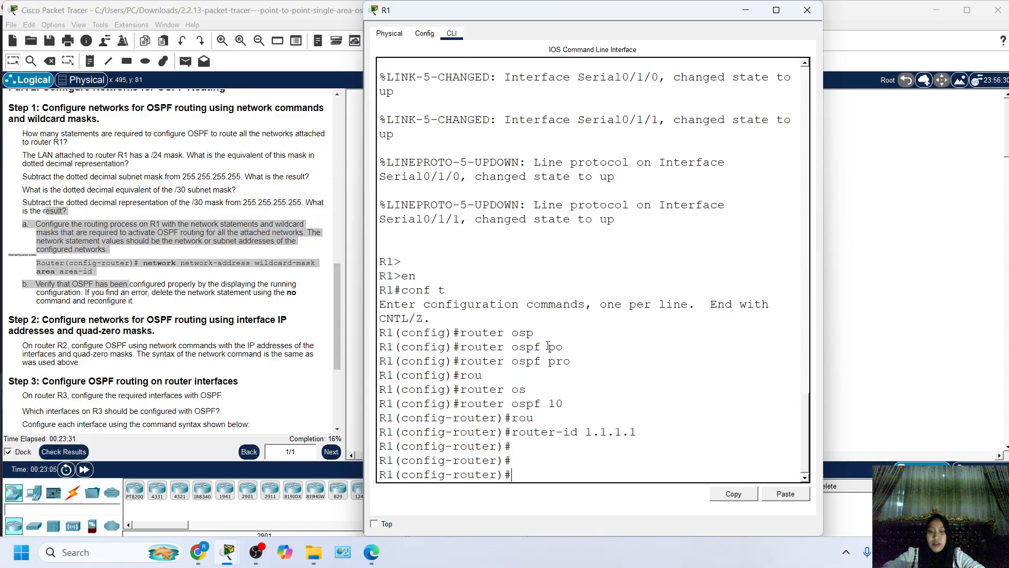
# Begin R1's OSPF network statement for LAN 1 with network 192.168.10.0 and consult the addressing table for R1's entries.
pyautogui.write('ne')
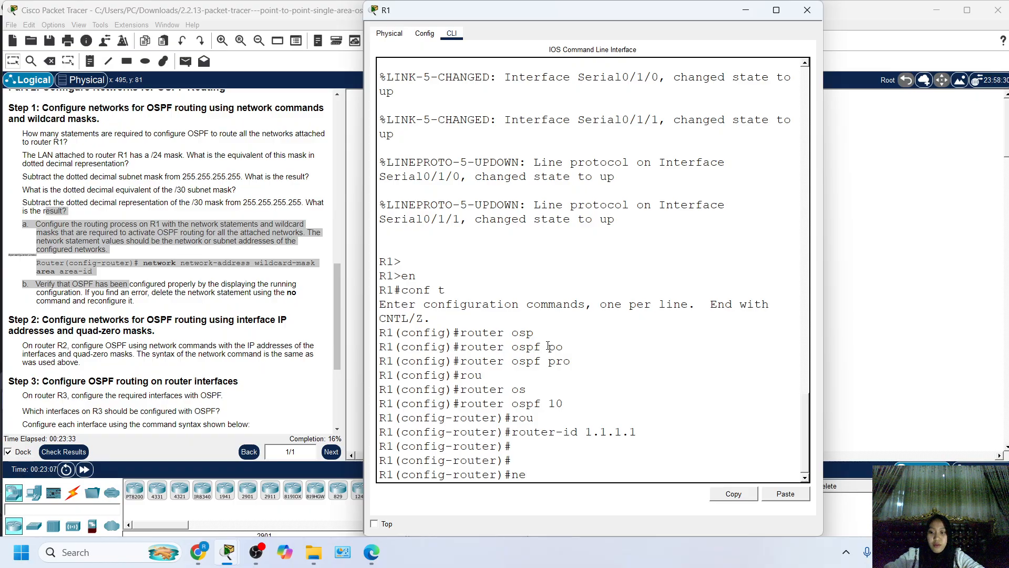
pyautogui.write('t')
pyautogui.press('Tab')
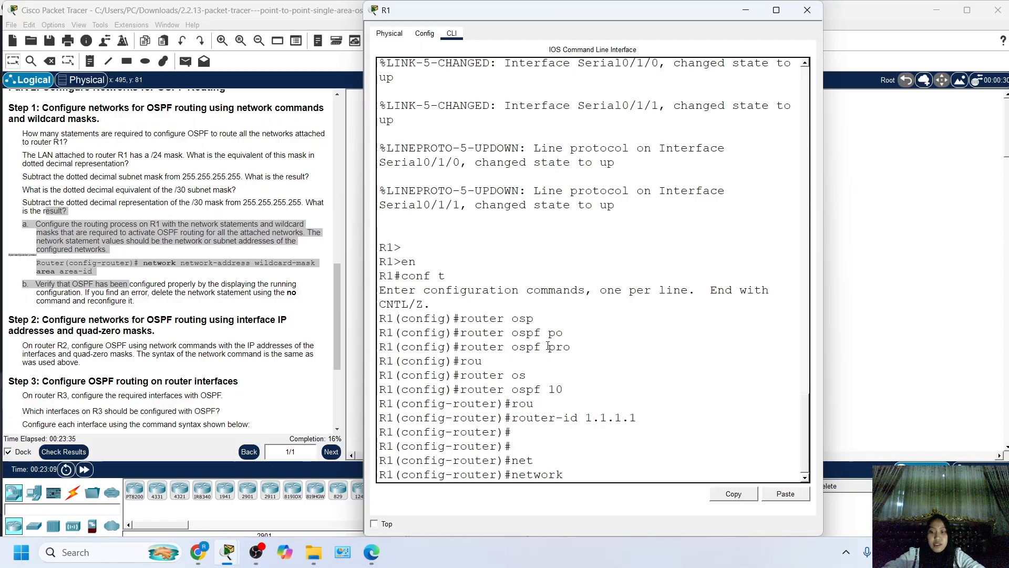
pyautogui.write('192')
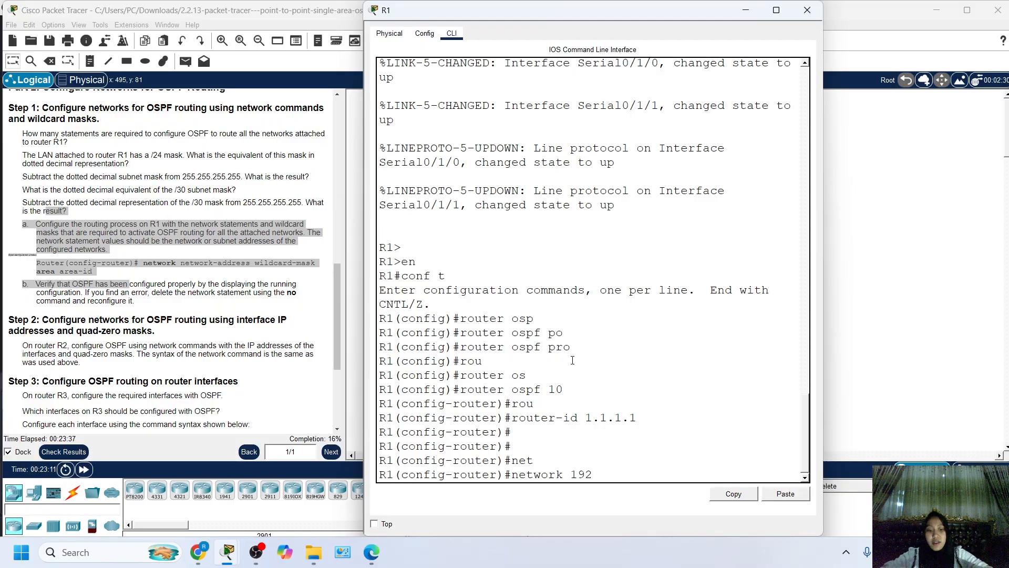
pyautogui.write('.16')
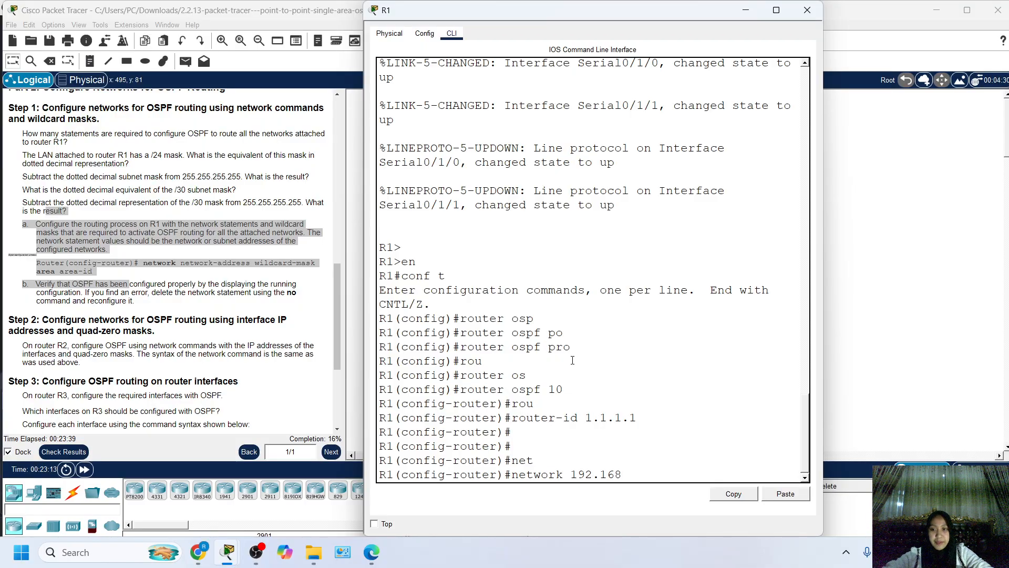
pyautogui.write('8.10.0')
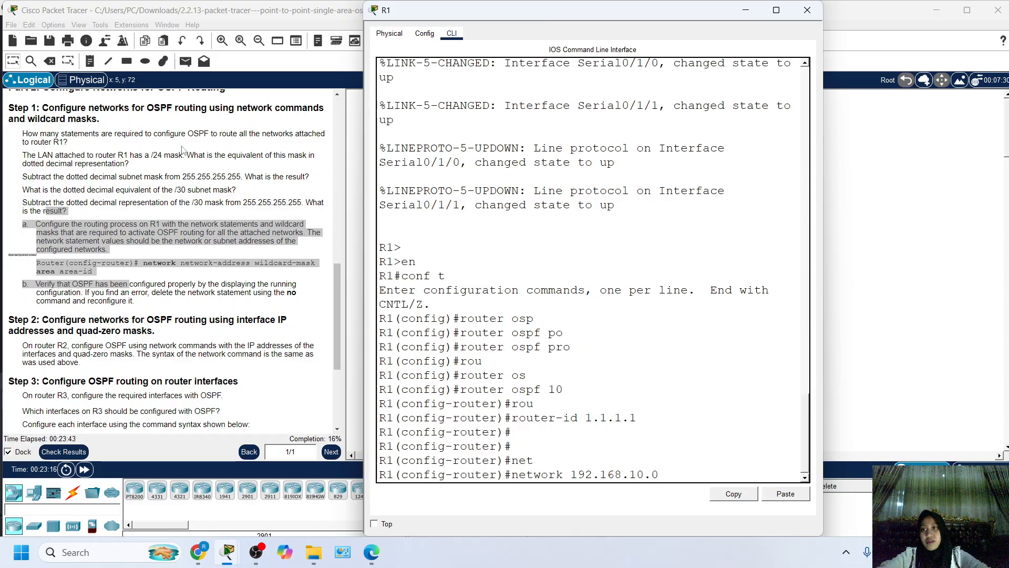
pyautogui.scroll(10, 128, 126)
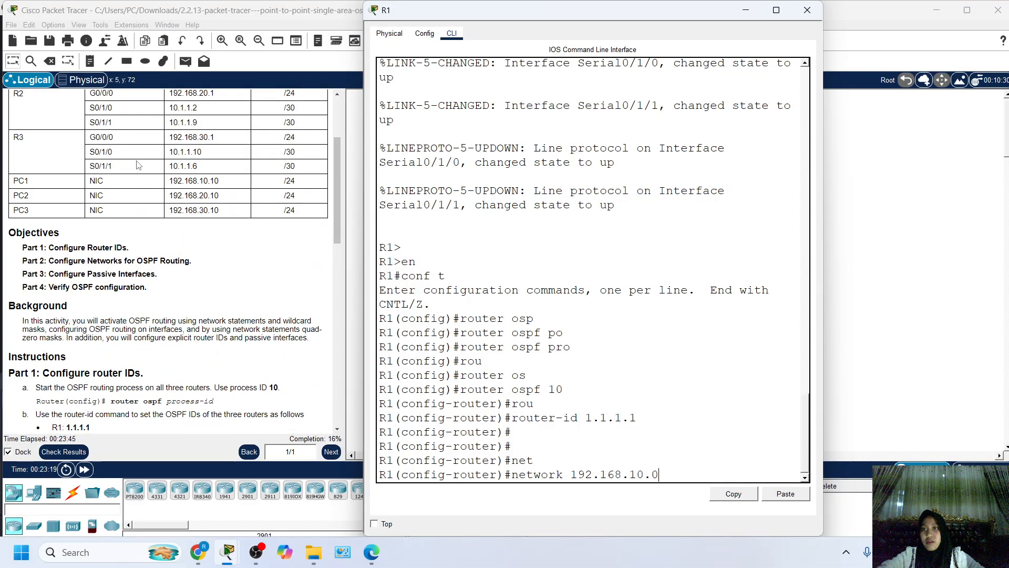
pyautogui.scroll(1, 159, 167)
pyautogui.scroll(1, 159, 167)
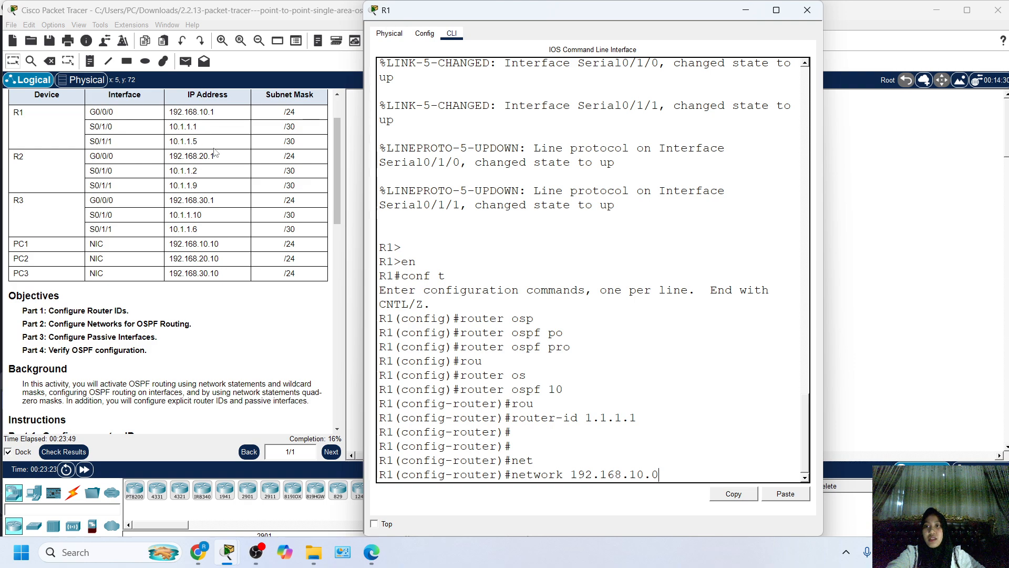
pyautogui.scroll(2, 215, 153)
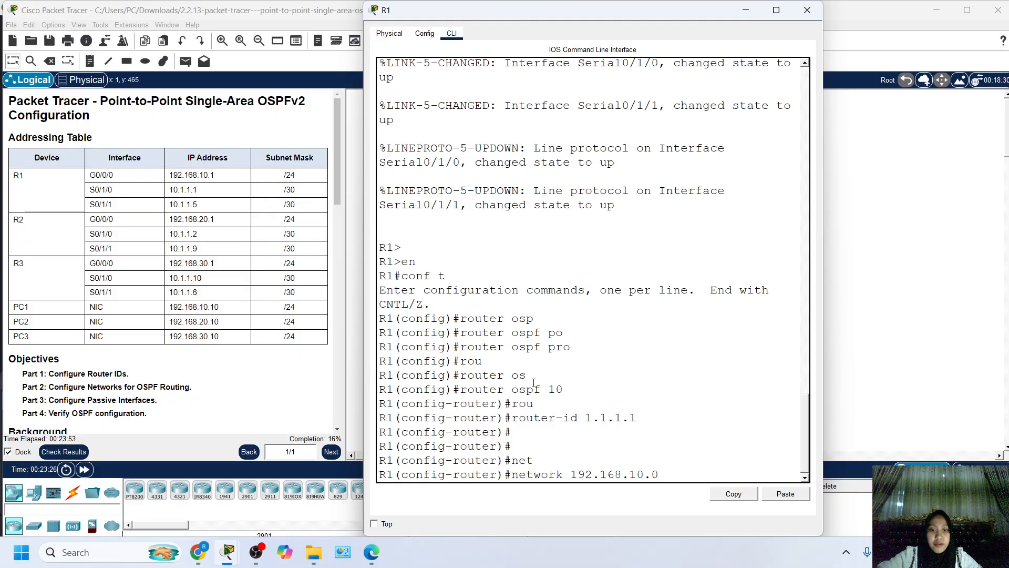
pyautogui.scroll(-10, 214, 235)
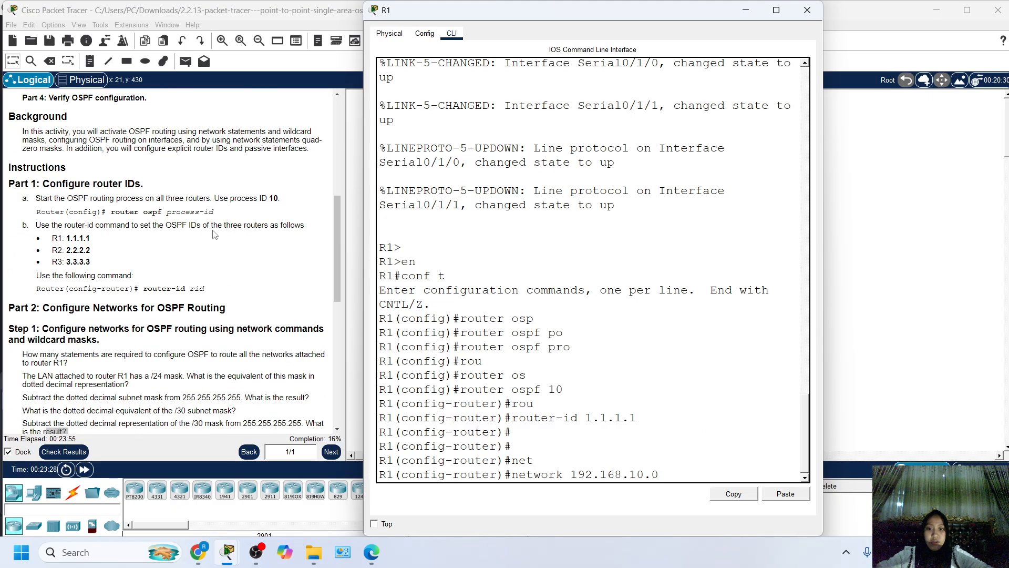
# Complete the LAN 1 network statement on R1 with wildcard mask 0.0.0.255 and area 0.
pyautogui.write('0.0')
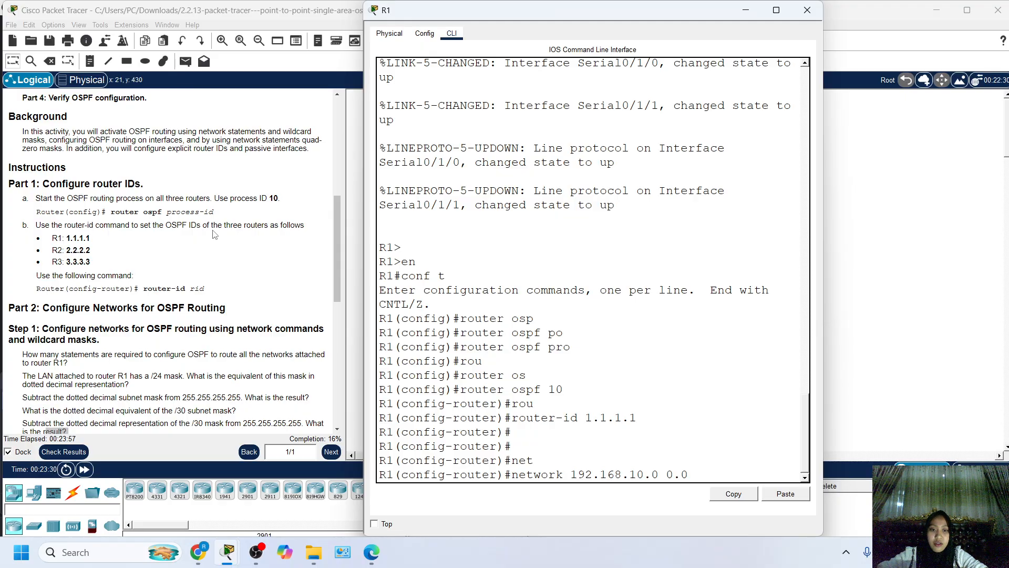
pyautogui.press('BackSpace')
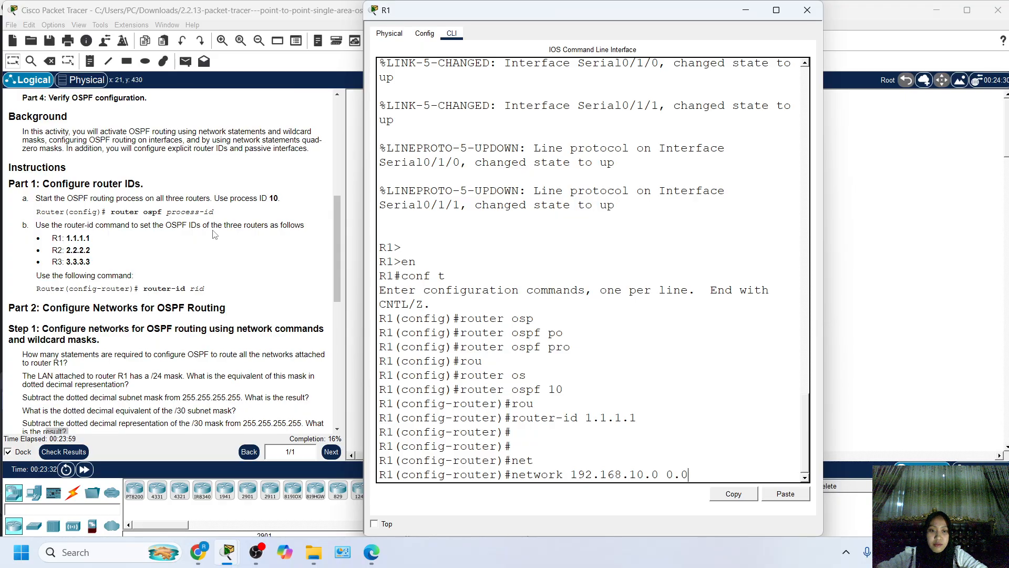
pyautogui.write('.0.2')
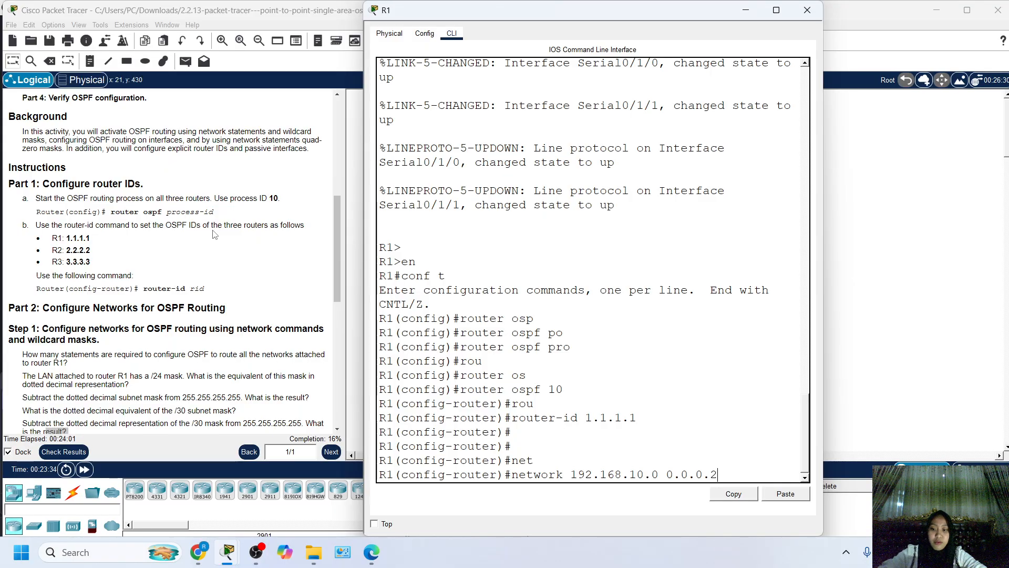
pyautogui.write('55')
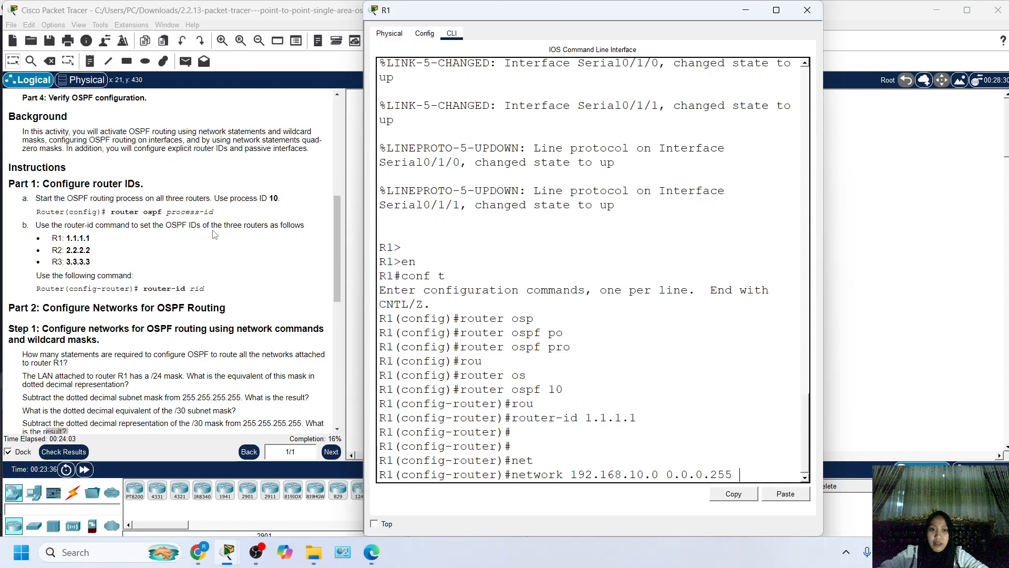
pyautogui.write(' area')
pyautogui.press('Tab')
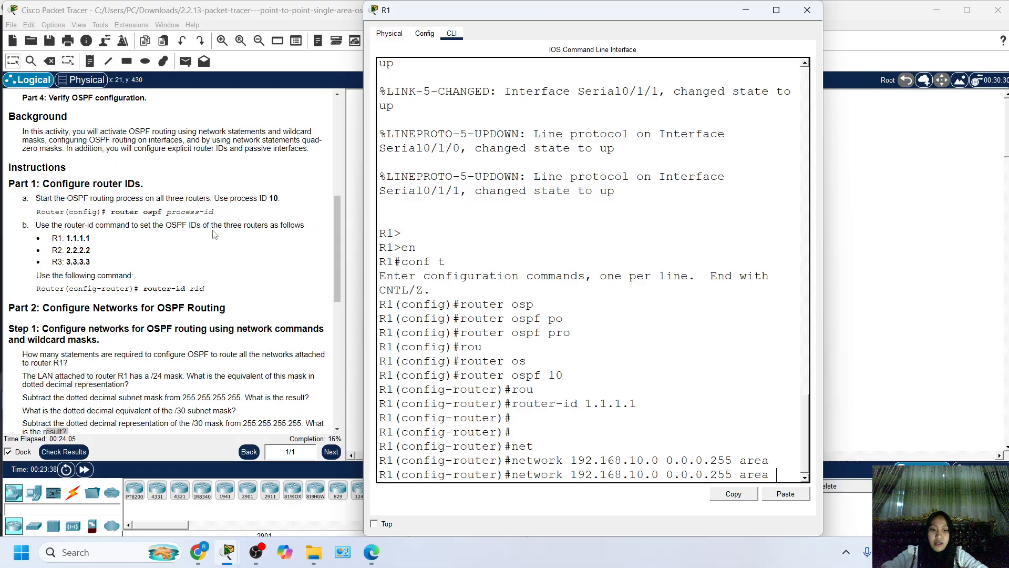
pyautogui.write('0')
pyautogui.press('Return')
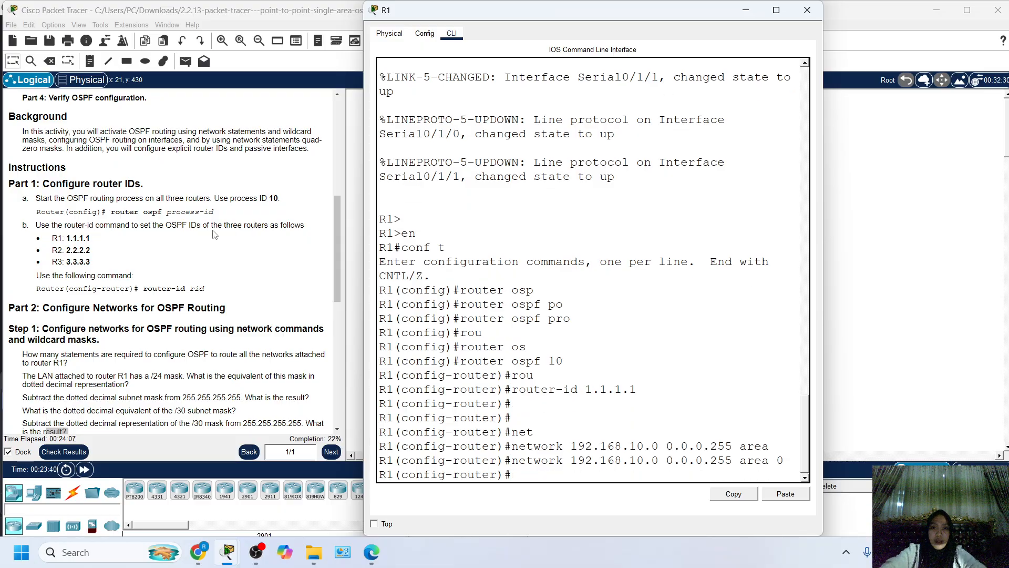
# Add the R1–R2 serial link to R1's OSPF process with network 10.1.1.0 0.0.0.3 area 0.
pyautogui.scroll(-3, 214, 235)
pyautogui.moveTo(399, 10); pyautogui.dragTo(436, 11)
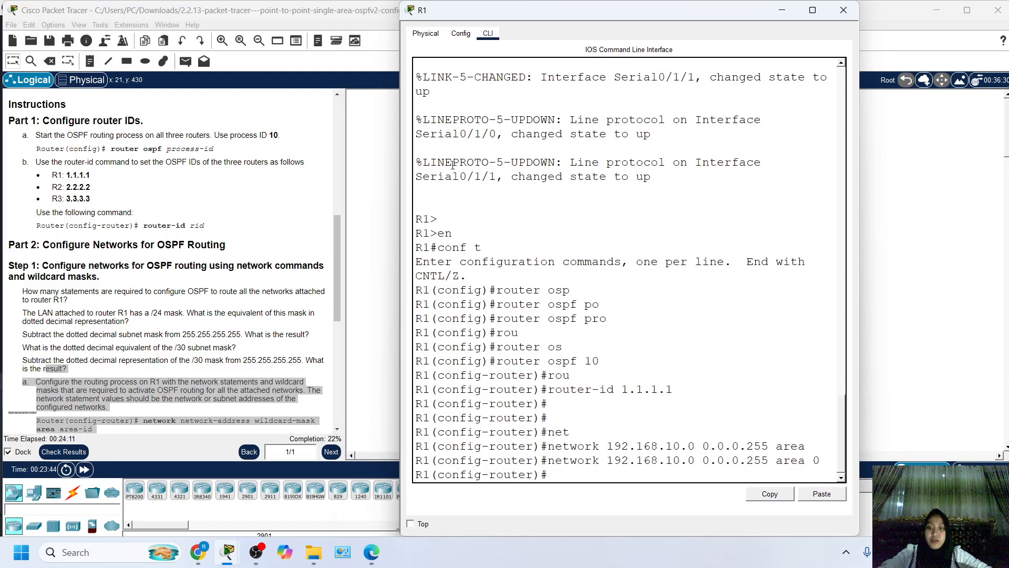
pyautogui.write('ne')
pyautogui.write('t')
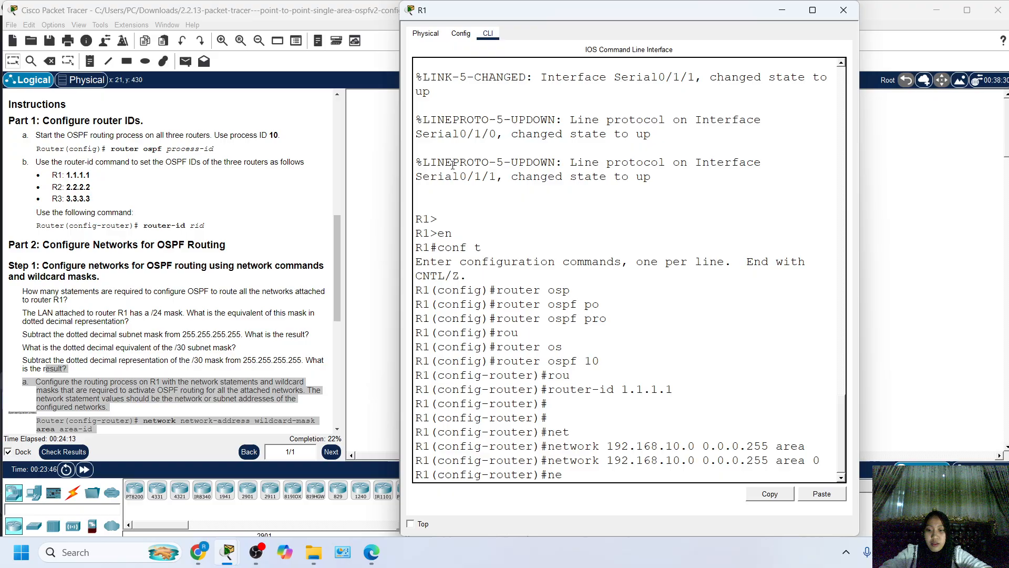
pyautogui.press('Tab')
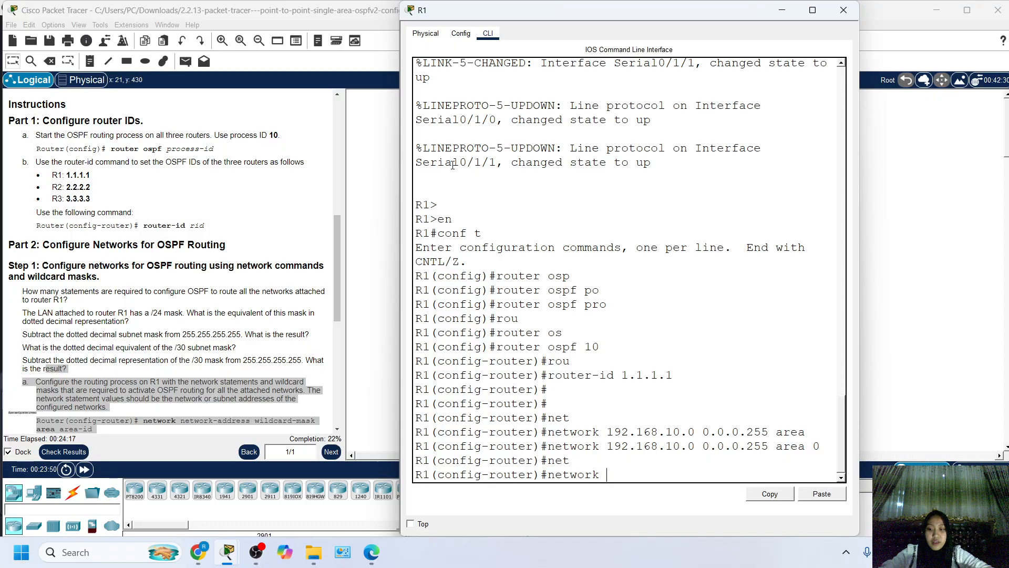
pyautogui.write('10.1.1.0')
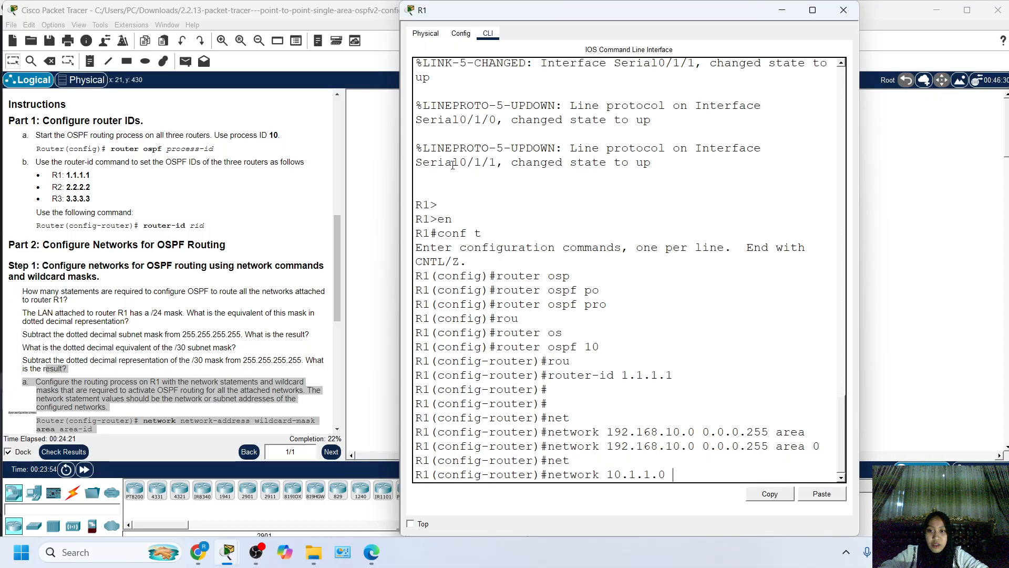
pyautogui.write(' 0.0.0.')
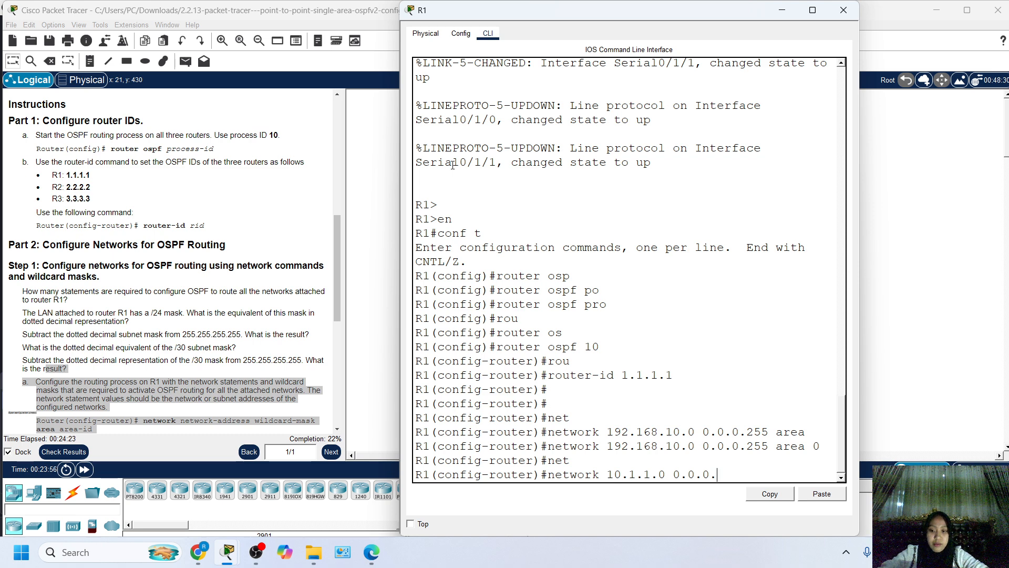
pyautogui.write('3 ar')
pyautogui.press('Tab')
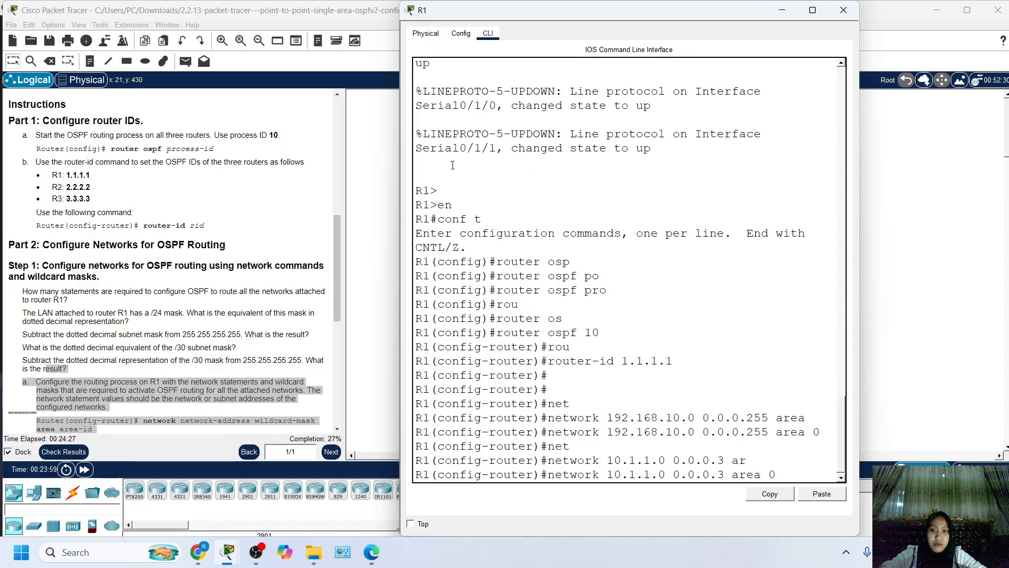
pyautogui.press('Return')
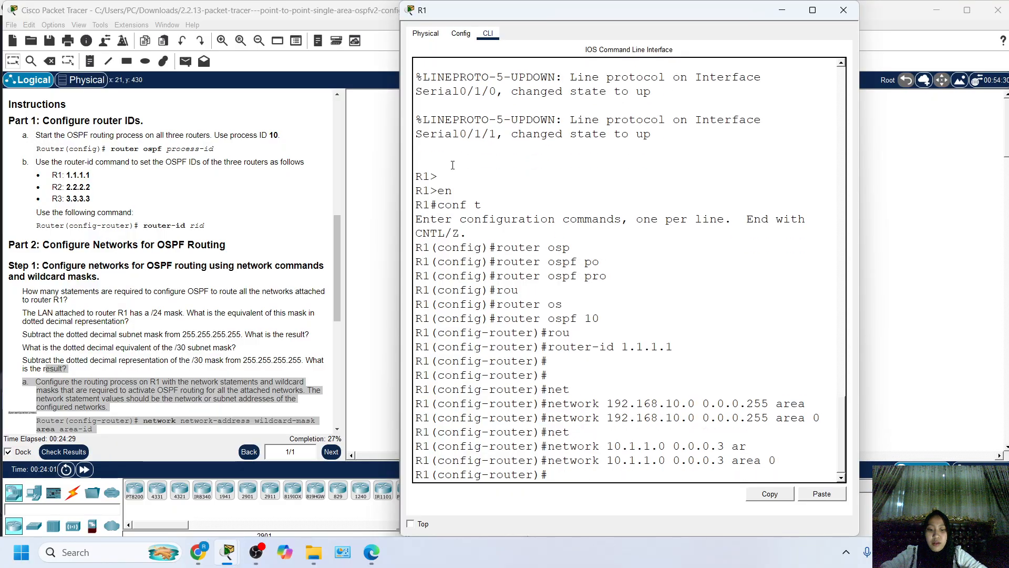
# Add the R1–R3 serial link to R1's OSPF process with network 10.1.1.4 0.0.0.3 area 0.
pyautogui.write('net')
pyautogui.press('Tab')
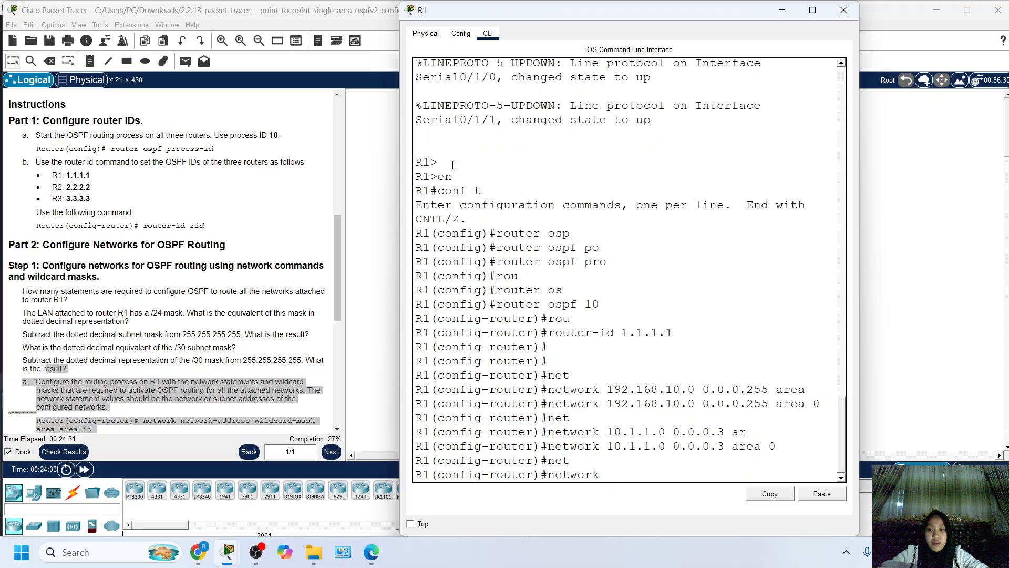
pyautogui.write('10.1')
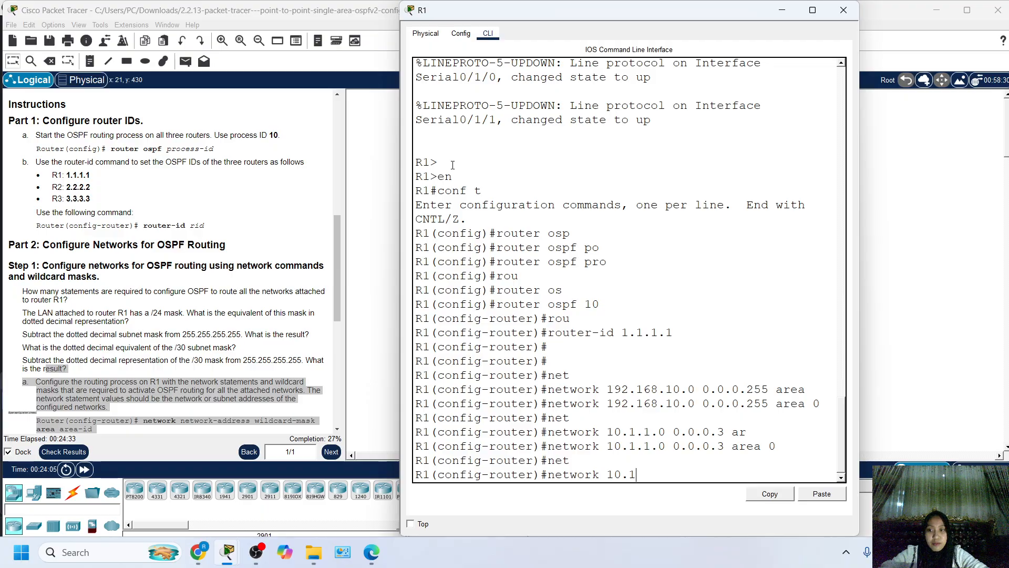
pyautogui.write('.1.4')
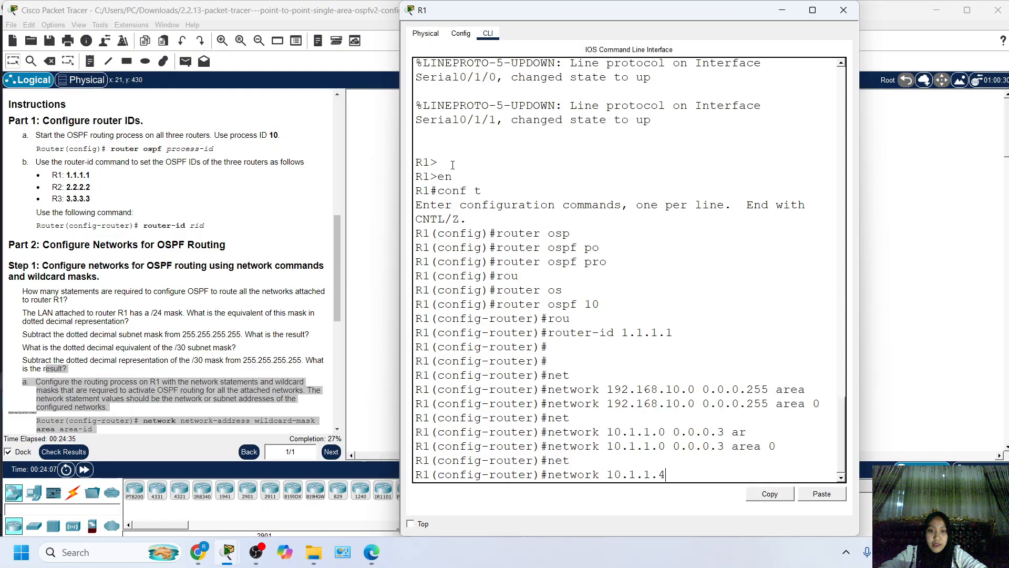
pyautogui.write(' 0.0.')
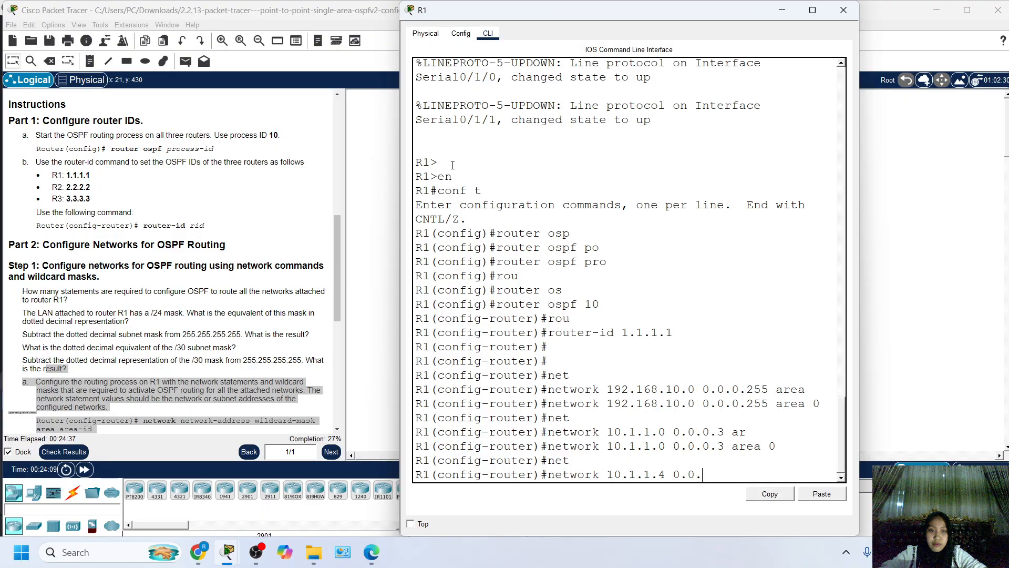
pyautogui.write('0.3 a')
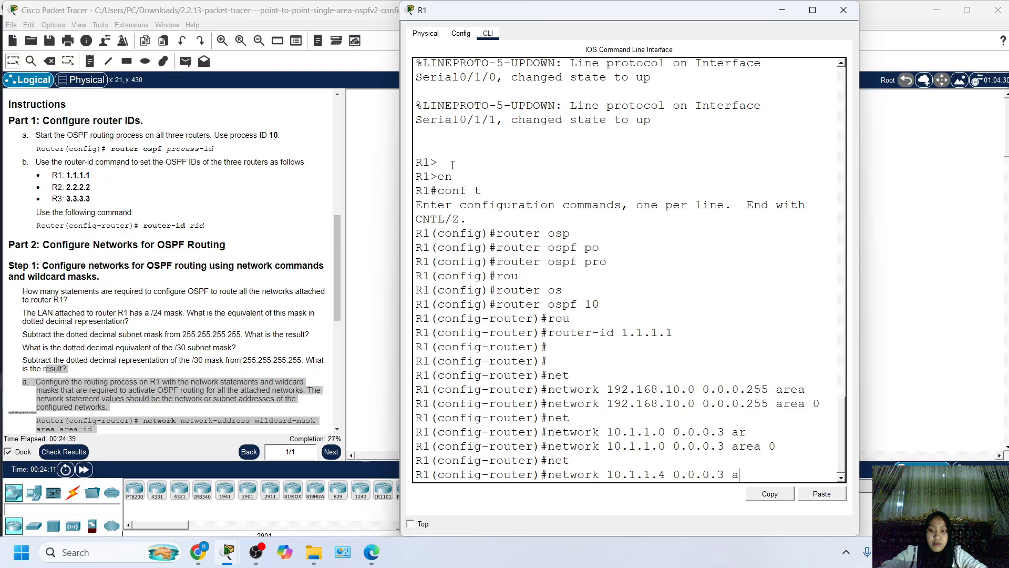
pyautogui.write('re')
pyautogui.press('Tab')
pyautogui.write('0')
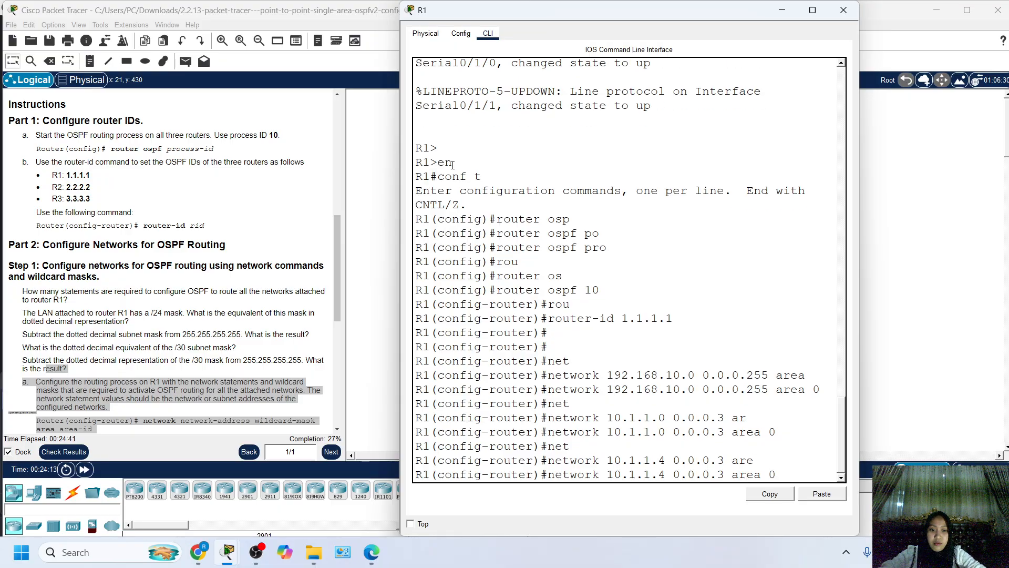
pyautogui.press('Return')
pyautogui.press('Return')
pyautogui.press('Return')
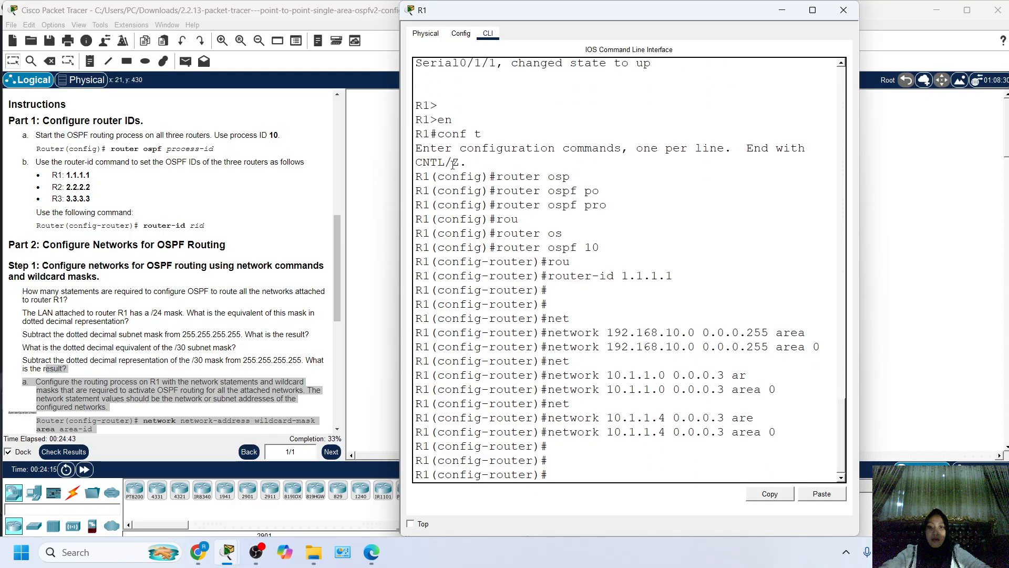
pyautogui.scroll(-1, 63, 247)
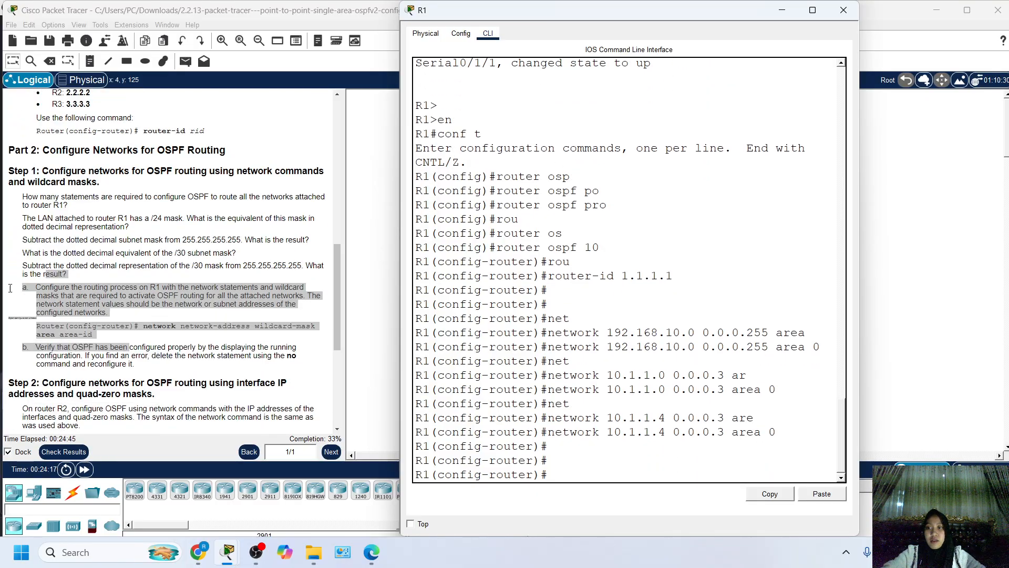
# Read the Part 2 Step 2 instructions on configuring R2's OSPF networks with interface IP addresses and quad-zero masks.
pyautogui.click(55, 355)
pyautogui.scroll(-5, 55, 355)
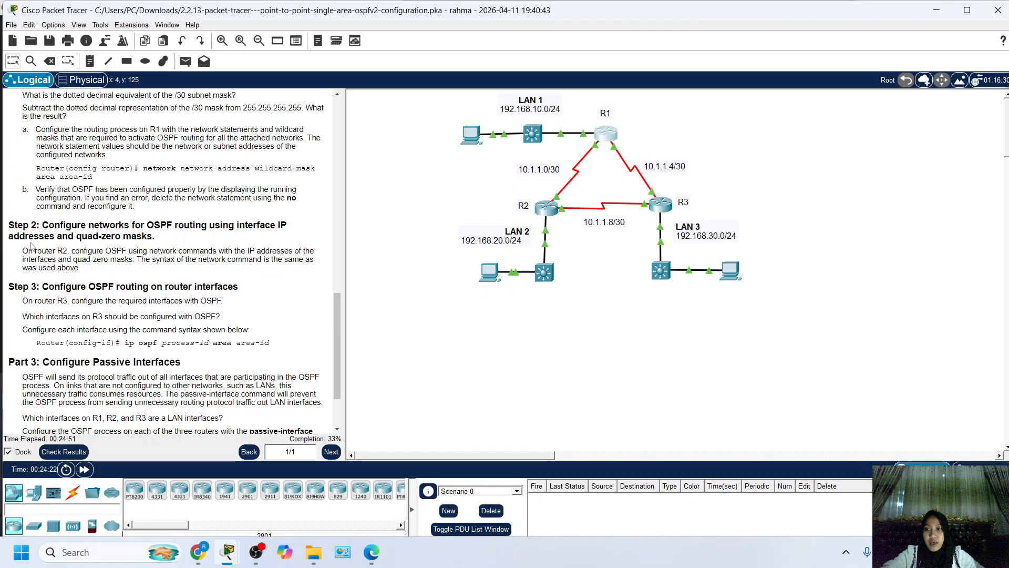
pyautogui.moveTo(8, 224); pyautogui.dragTo(53, 263)
pyautogui.click(71, 267)
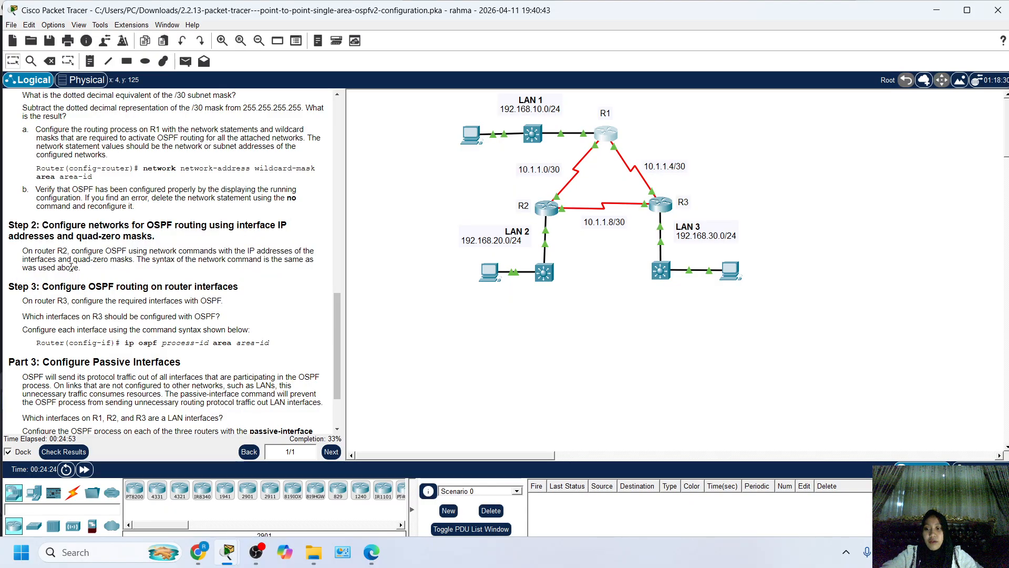
pyautogui.moveTo(16, 225); pyautogui.dragTo(43, 247)
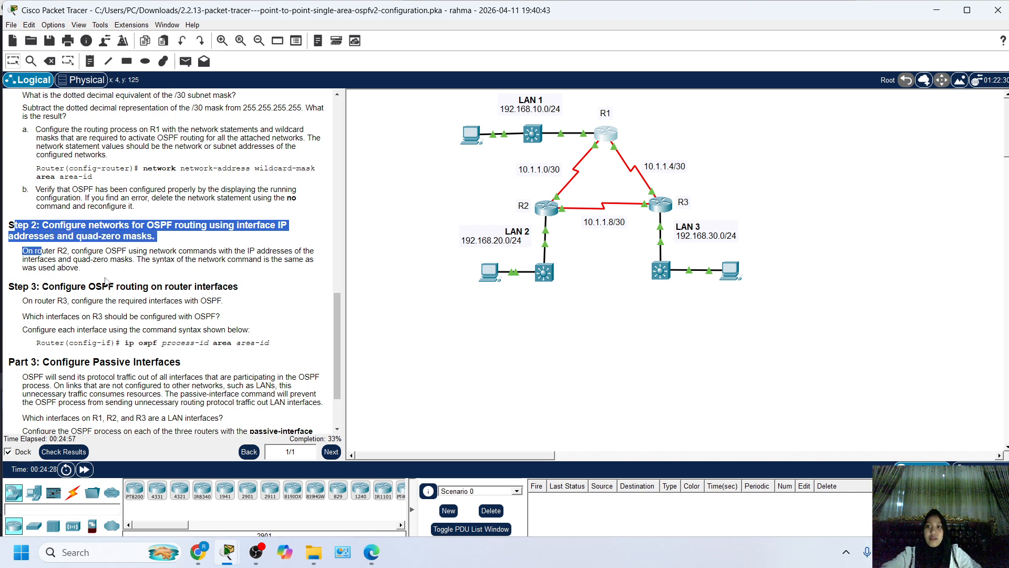
pyautogui.moveTo(14, 236); pyautogui.dragTo(62, 259)
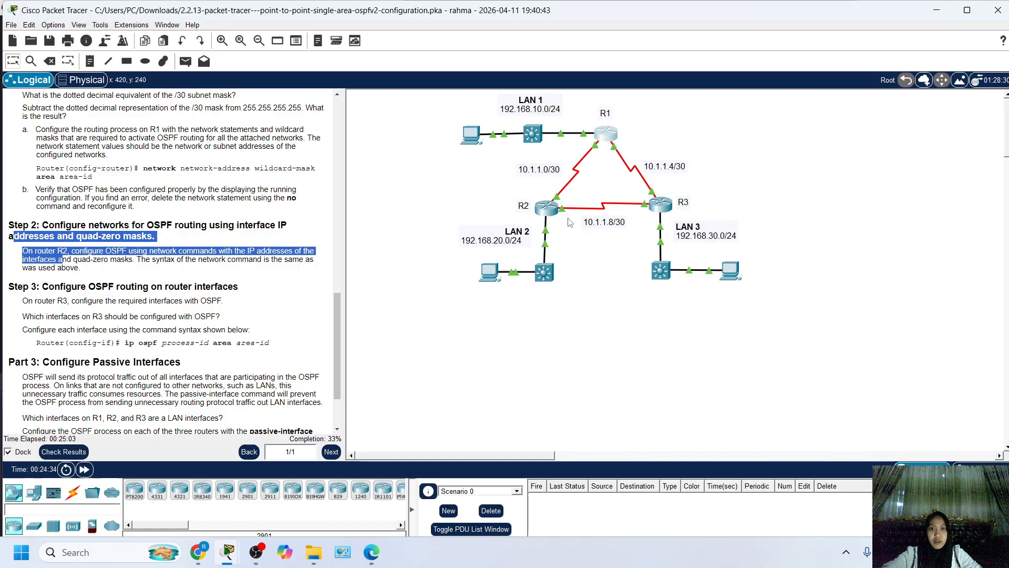
# Add R2's LAN 2 interface to its OSPF process with network 192.168.20.1 0.0.0.0 area 0.
pyautogui.click(547, 208)
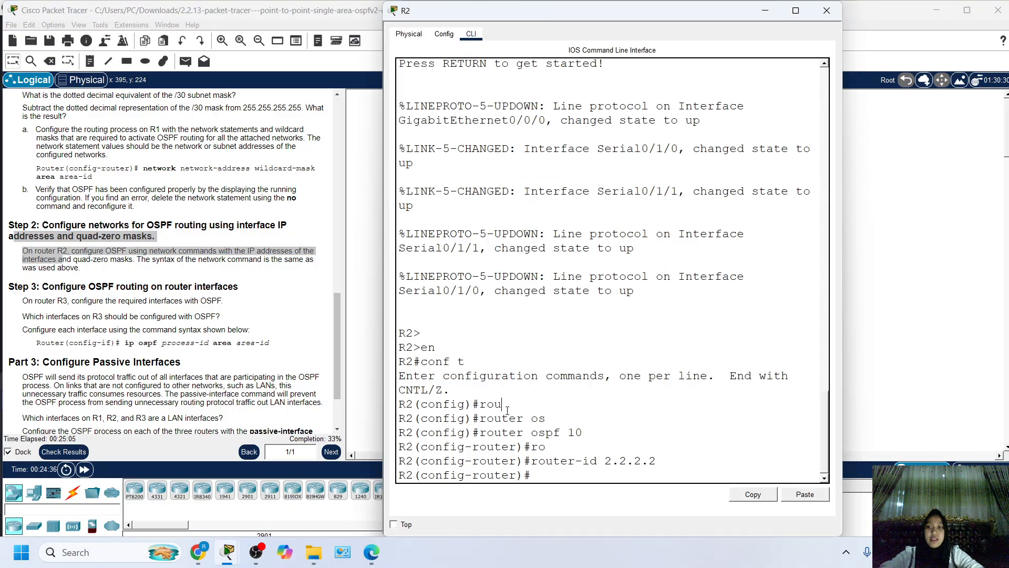
pyautogui.write('net')
pyautogui.press('Tab')
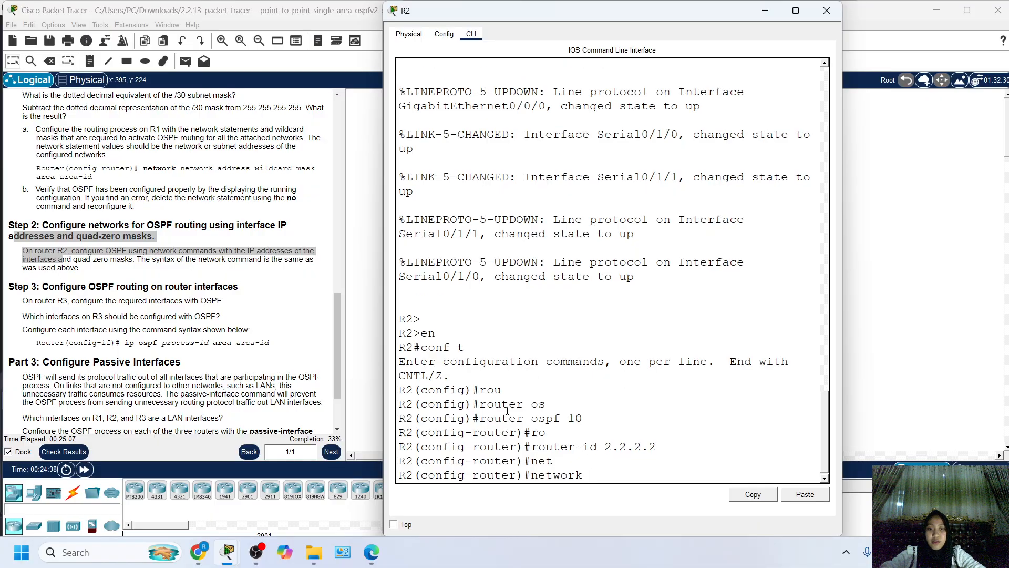
pyautogui.write('192')
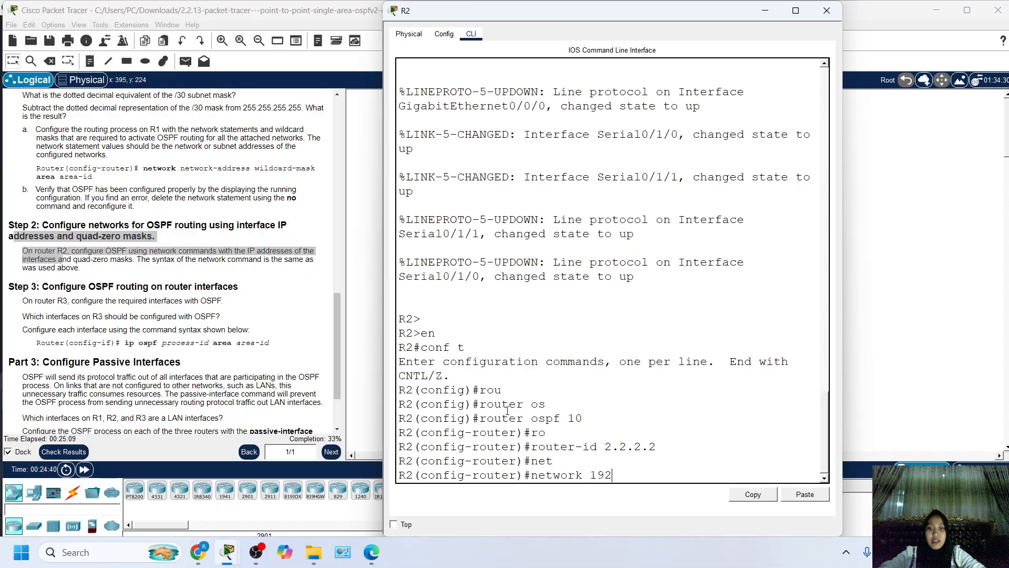
pyautogui.write('.168')
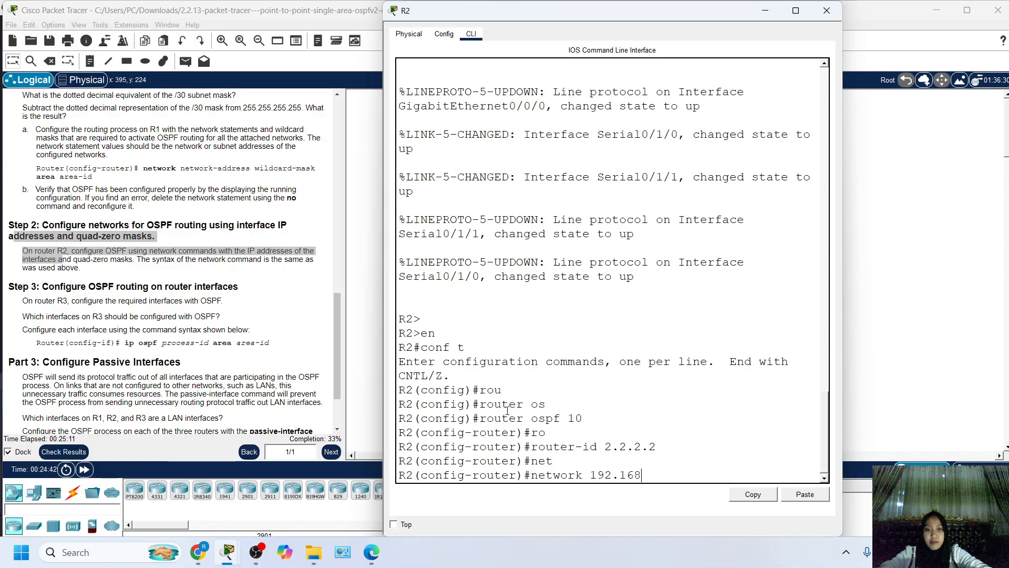
pyautogui.write('.20.')
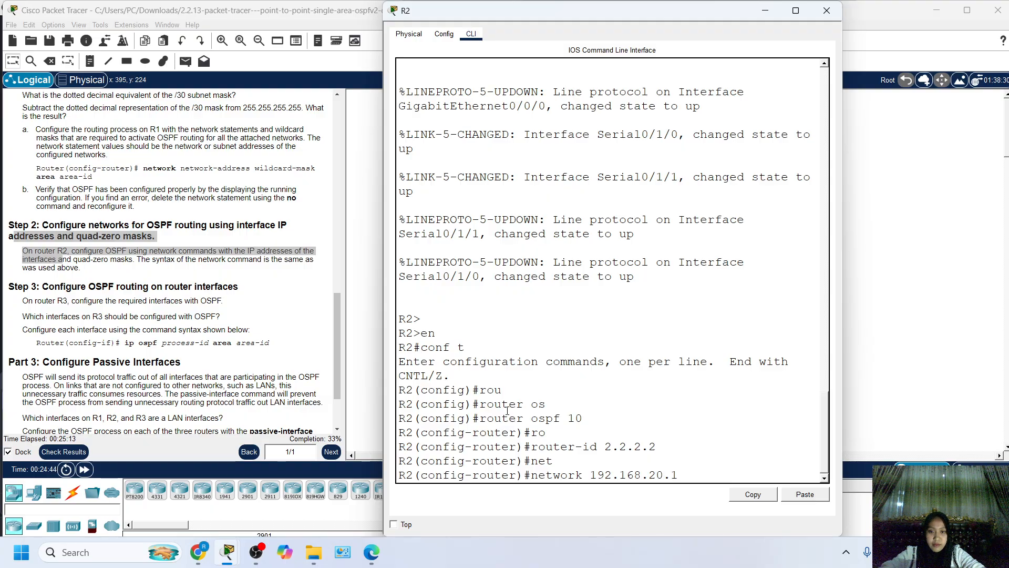
pyautogui.write('1 0.')
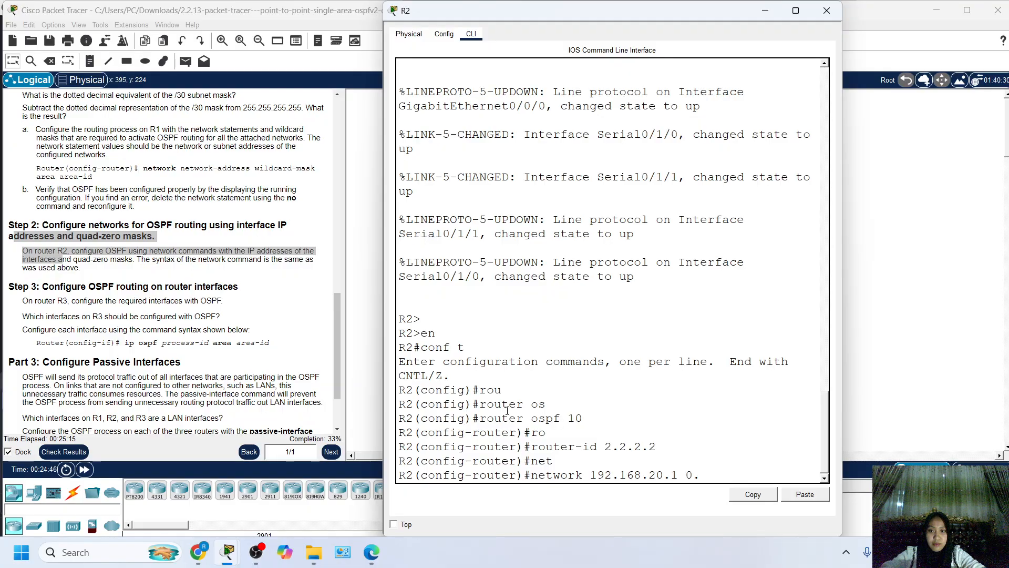
pyautogui.write('0.0.0')
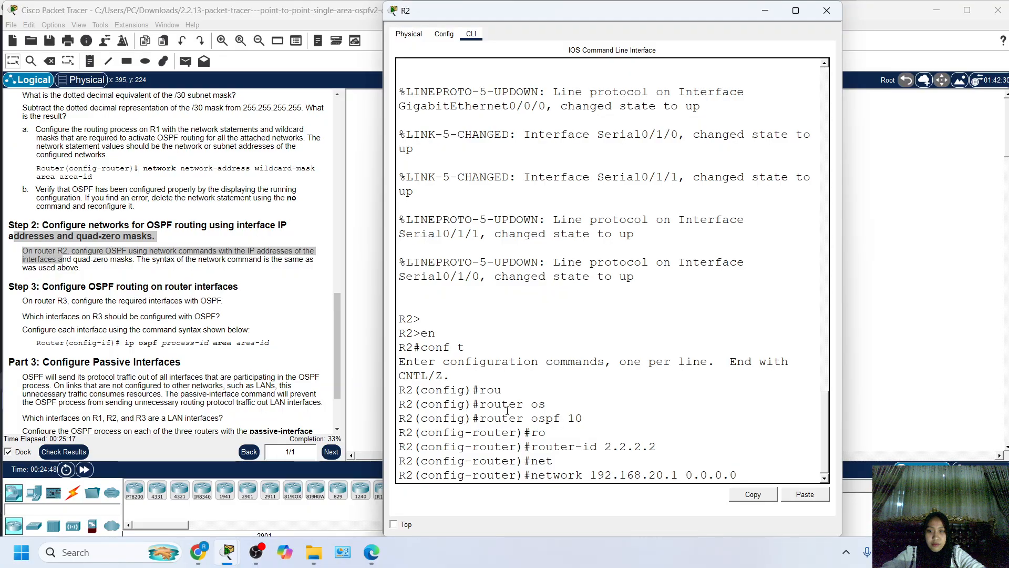
pyautogui.write(' are')
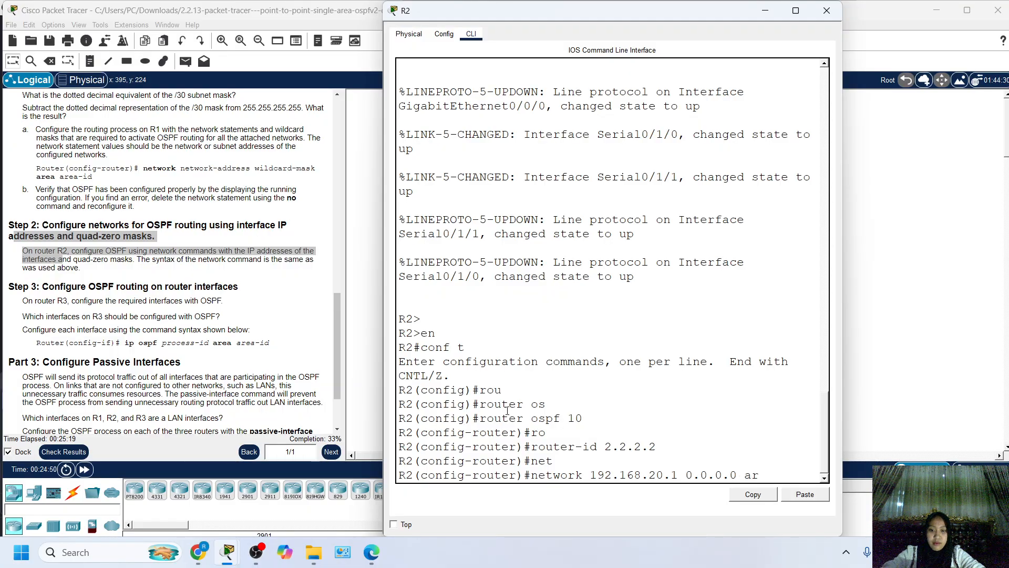
pyautogui.press('Tab')
pyautogui.write('0')
pyautogui.press('Return')
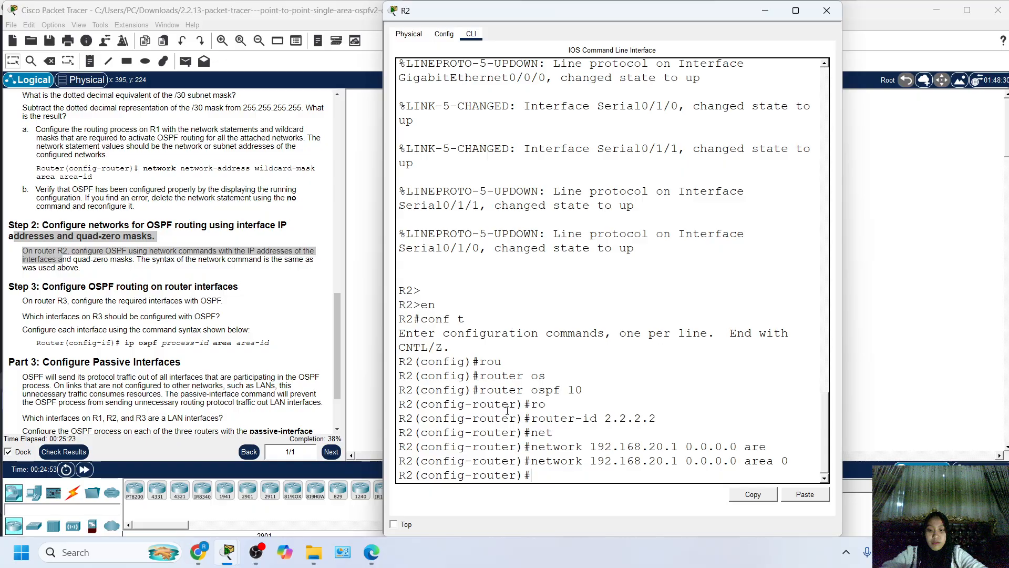
# Add R2's serial interface toward R1 to its OSPF process with network 10.1.1.2 0.0.0.0 area 0.
pyautogui.write('net')
pyautogui.press('Tab')
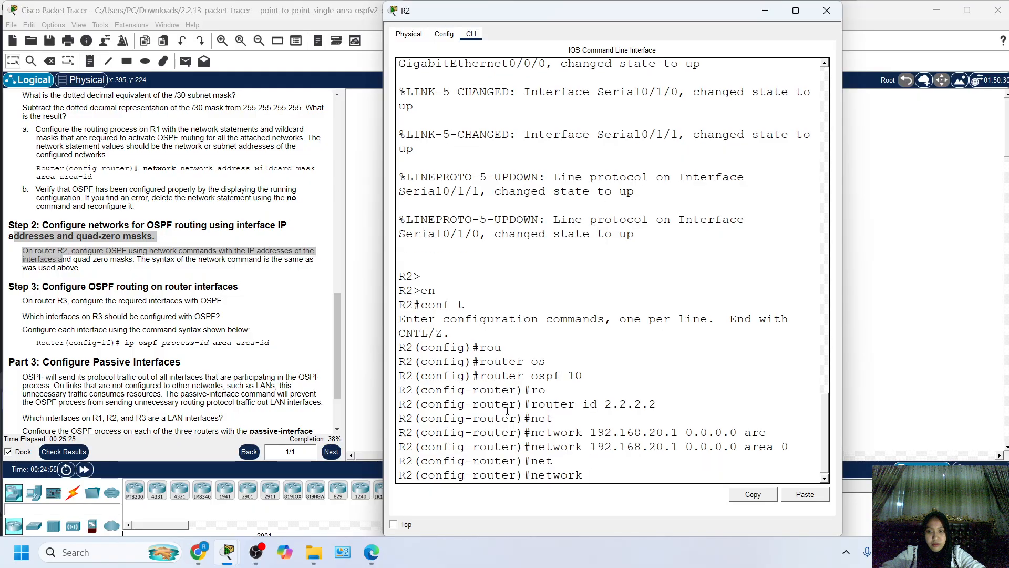
pyautogui.write('10')
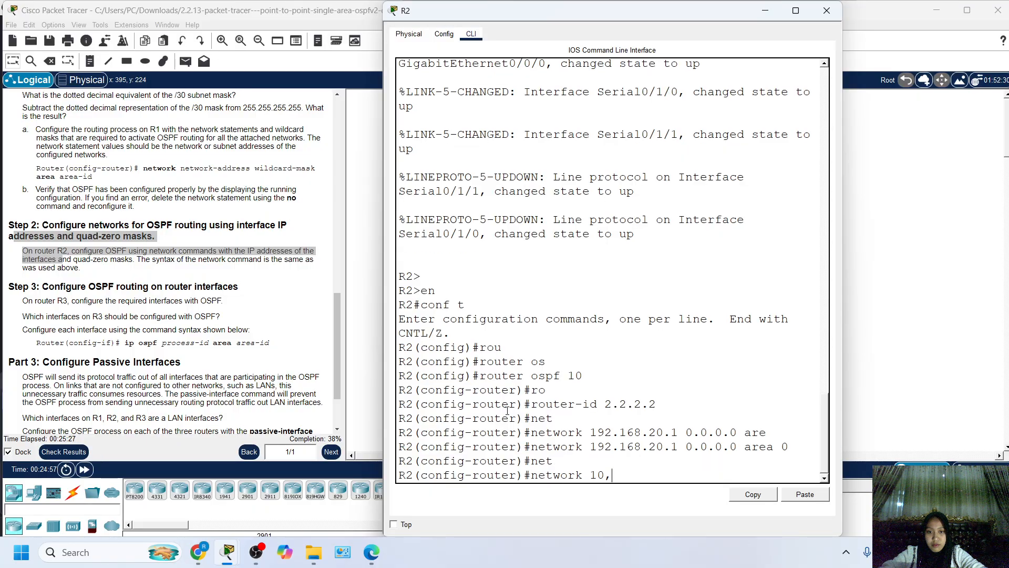
pyautogui.write(',')
pyautogui.press('BackSpace')
pyautogui.write('.1')
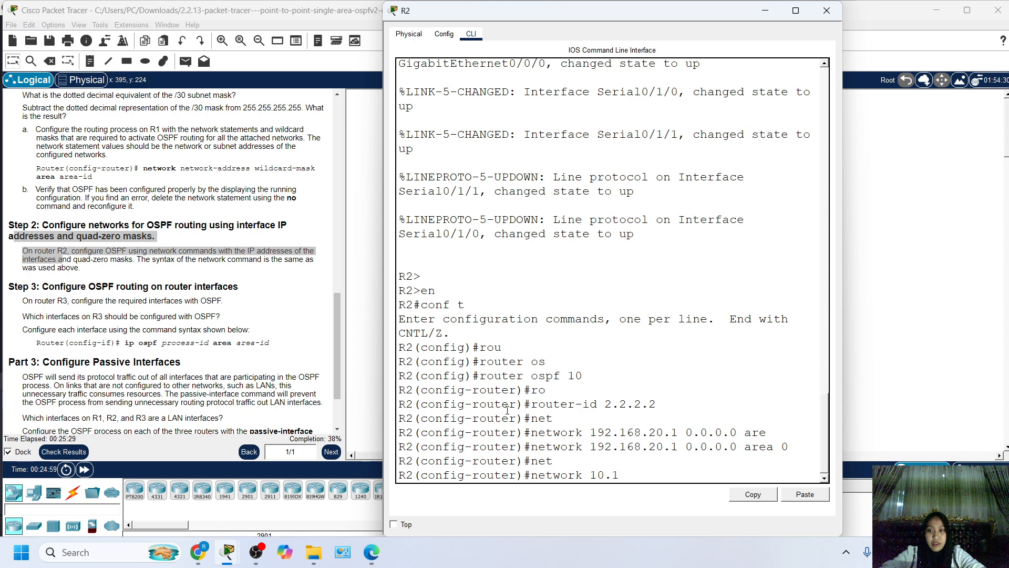
pyautogui.write('.1.2')
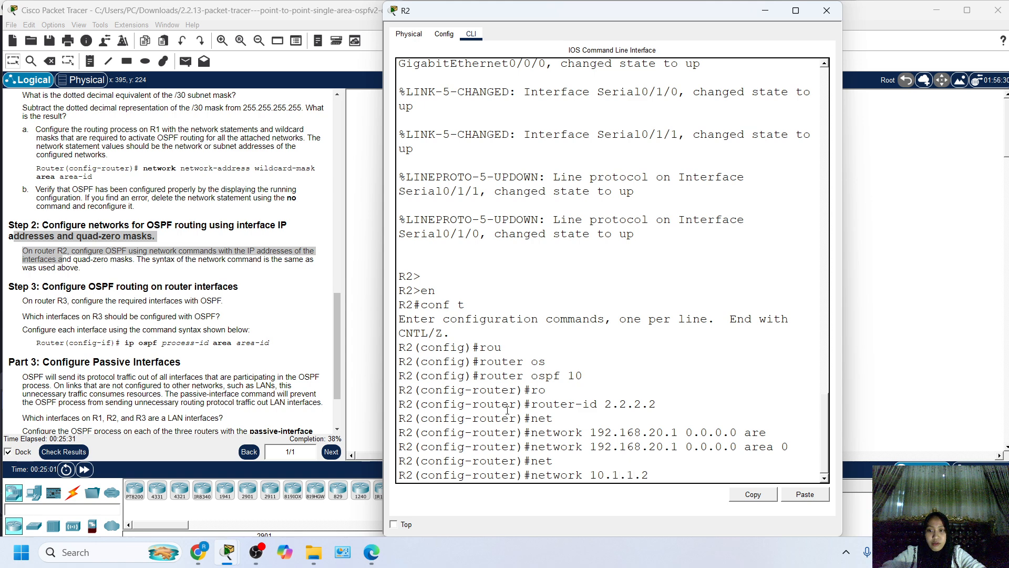
pyautogui.write(' 0.0.0')
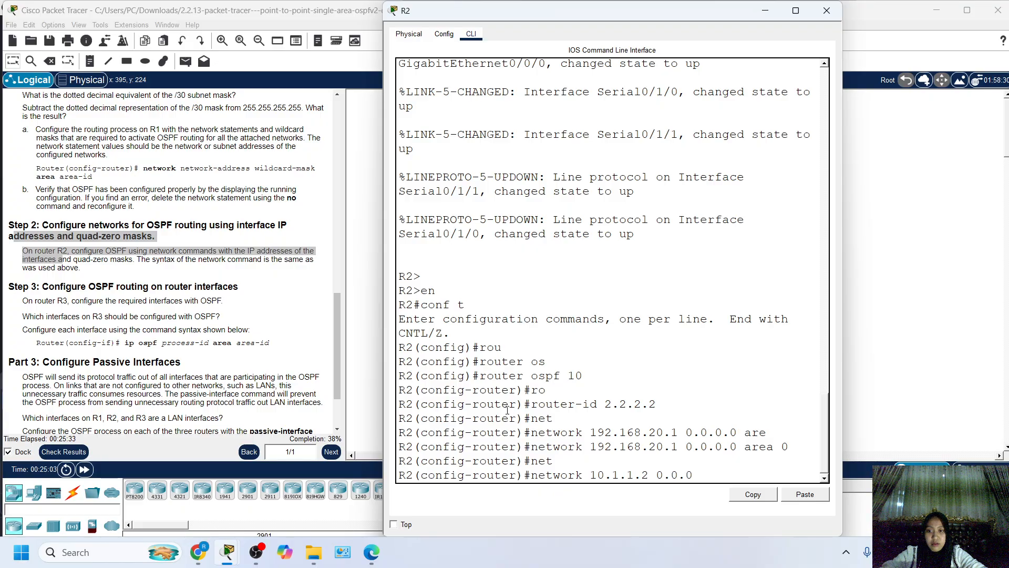
pyautogui.write('.0')
pyautogui.write(' are')
pyautogui.press('Tab')
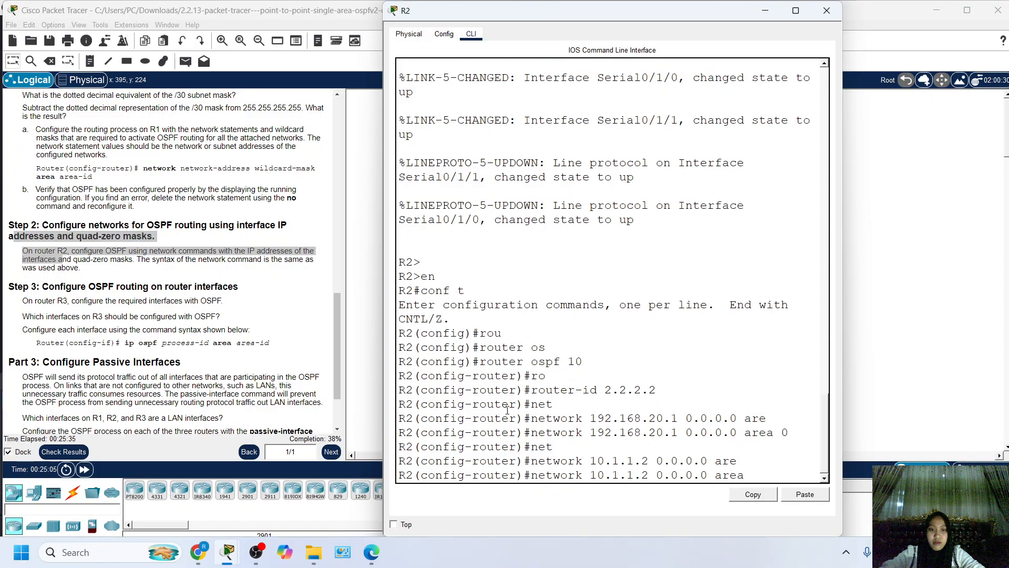
pyautogui.write('0')
pyautogui.press('Return')
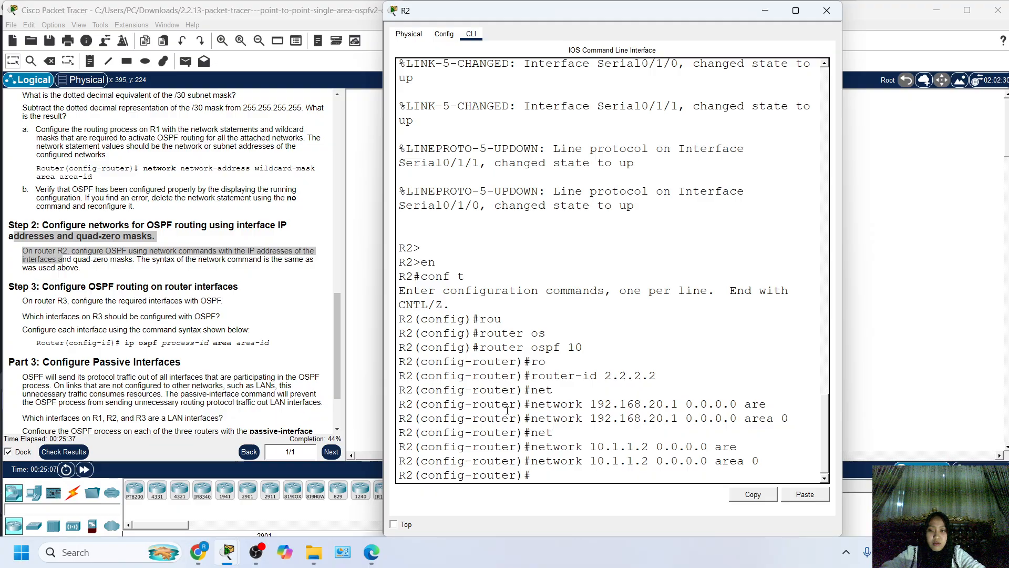
pyautogui.write('net')
pyautogui.press('Tab')
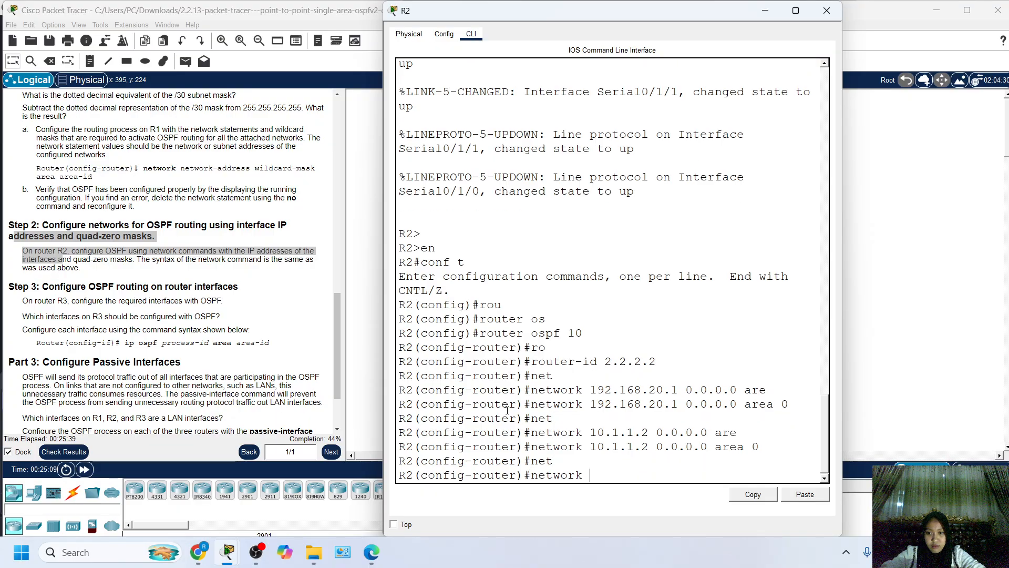
pyautogui.write('10')
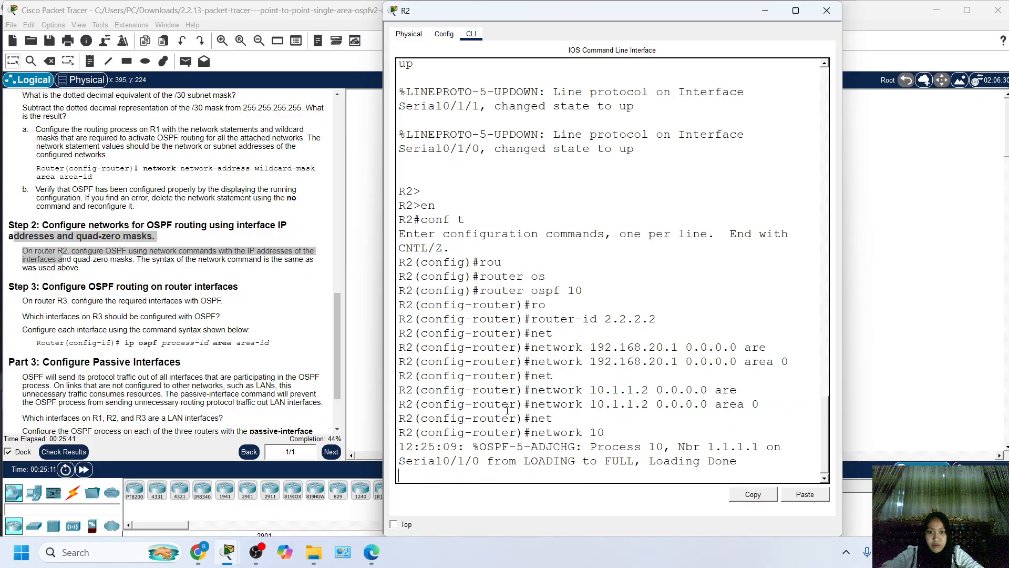
pyautogui.write('.1.1.2 0.0.0.0 area 0')
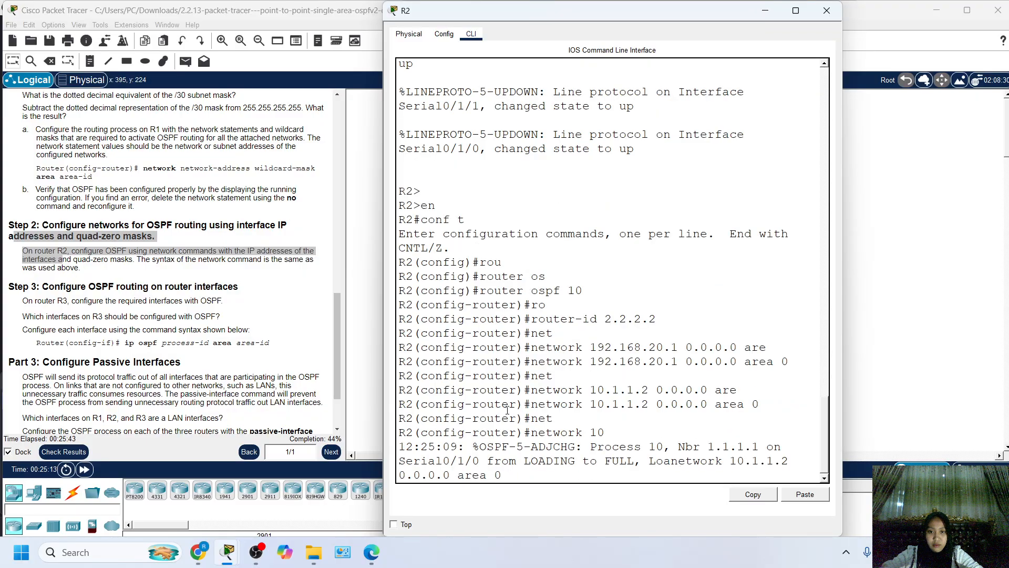
pyautogui.scroll(1, 507, 410)
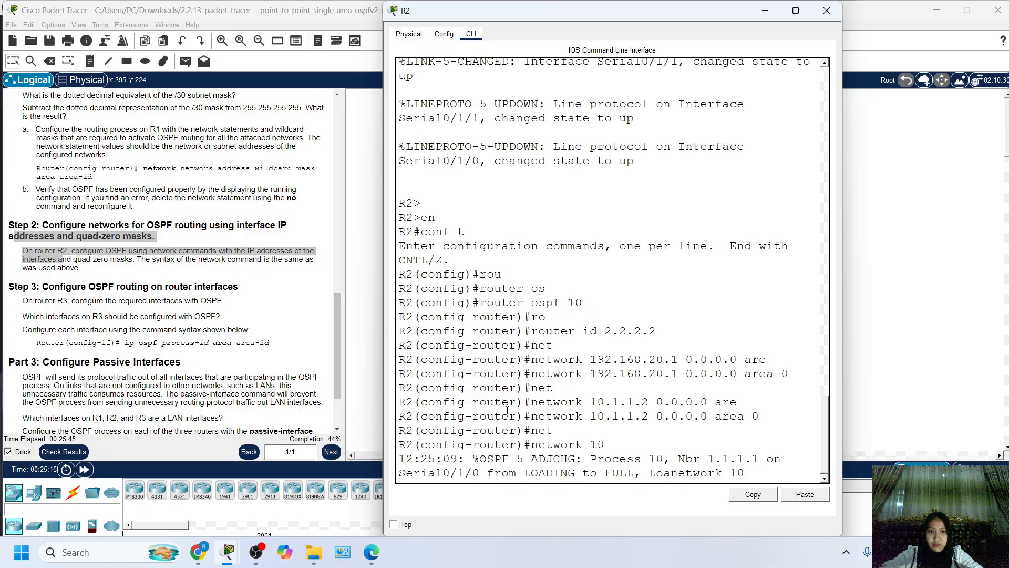
pyautogui.press('BackSpace')
pyautogui.press('BackSpace')
pyautogui.press('BackSpace')
pyautogui.press('BackSpace')
pyautogui.press('BackSpace')
pyautogui.press('BackSpace')
pyautogui.press('BackSpace')
pyautogui.press('BackSpace')
pyautogui.press('BackSpace')
pyautogui.press('BackSpace')
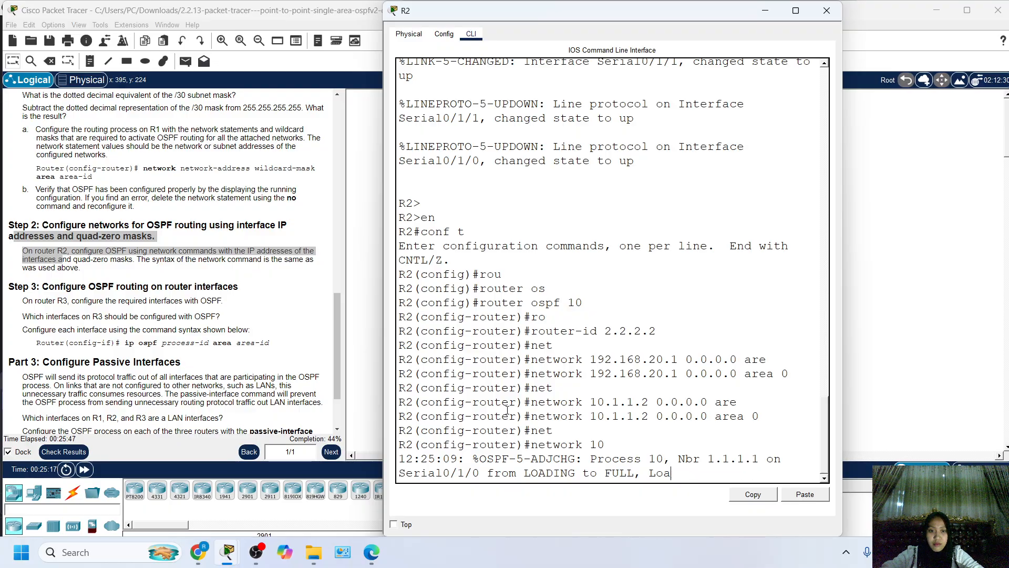
pyautogui.press('Return')
pyautogui.press('Return')
pyautogui.press('Return')
pyautogui.press('Up')
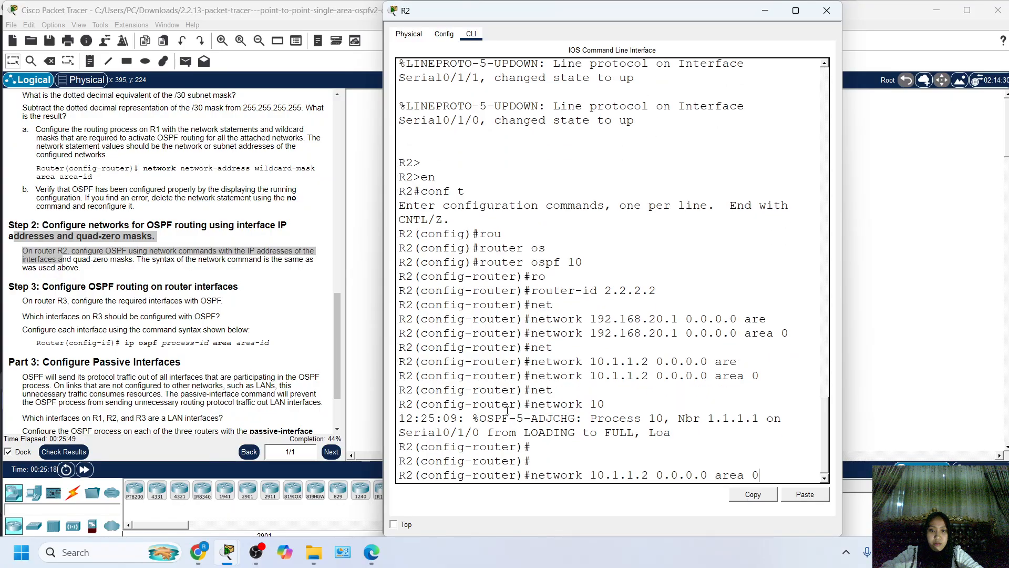
pyautogui.press('Up')
pyautogui.press('Down')
pyautogui.press('Down')
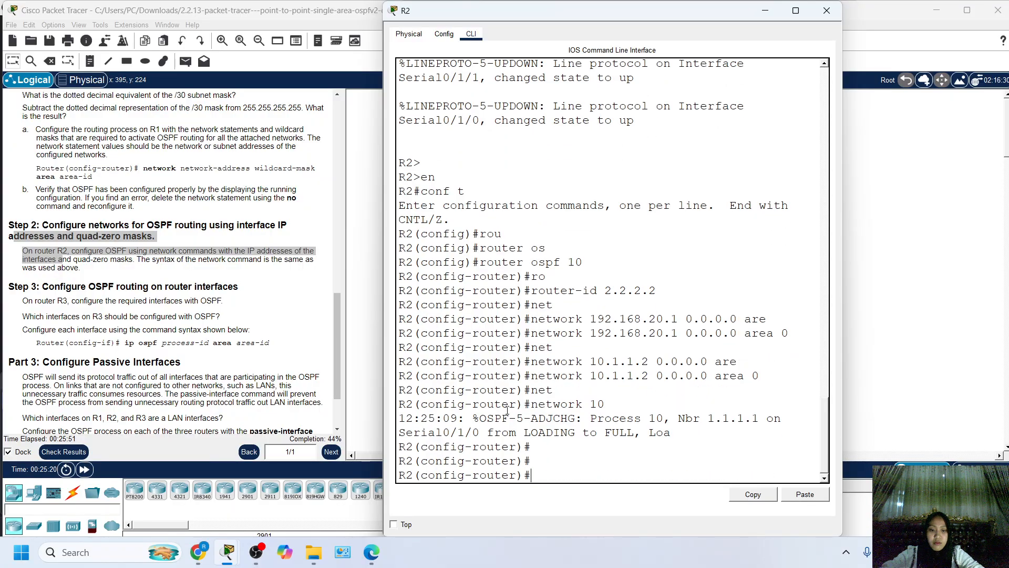
pyautogui.press('Return')
# Add R2's serial interface toward R3 to its OSPF process with network 10.1.1.9 0.0.0.0 area 0 and review the entered commands.
pyautogui.write('net')
pyautogui.press('Tab')
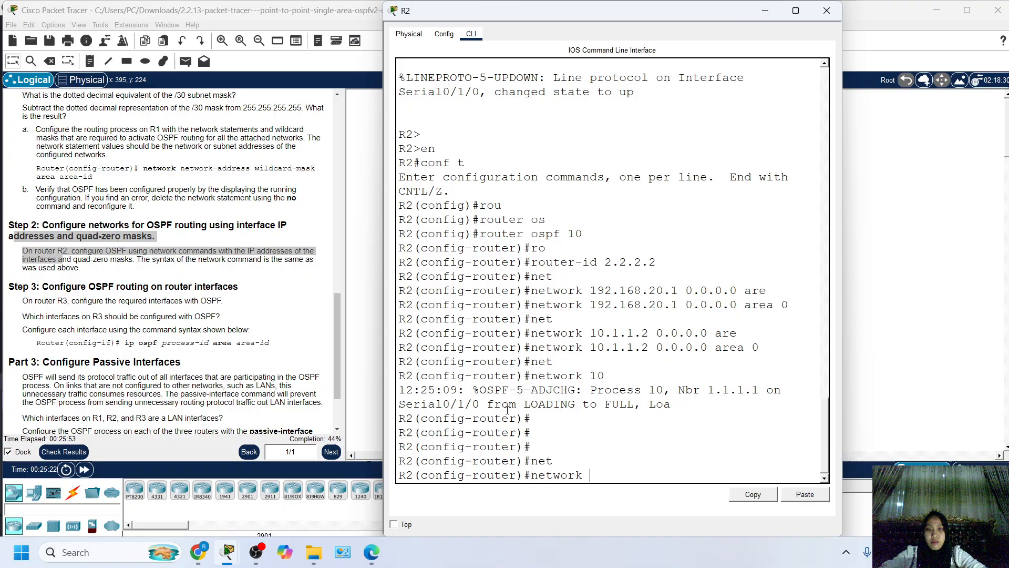
pyautogui.write('10.1.1')
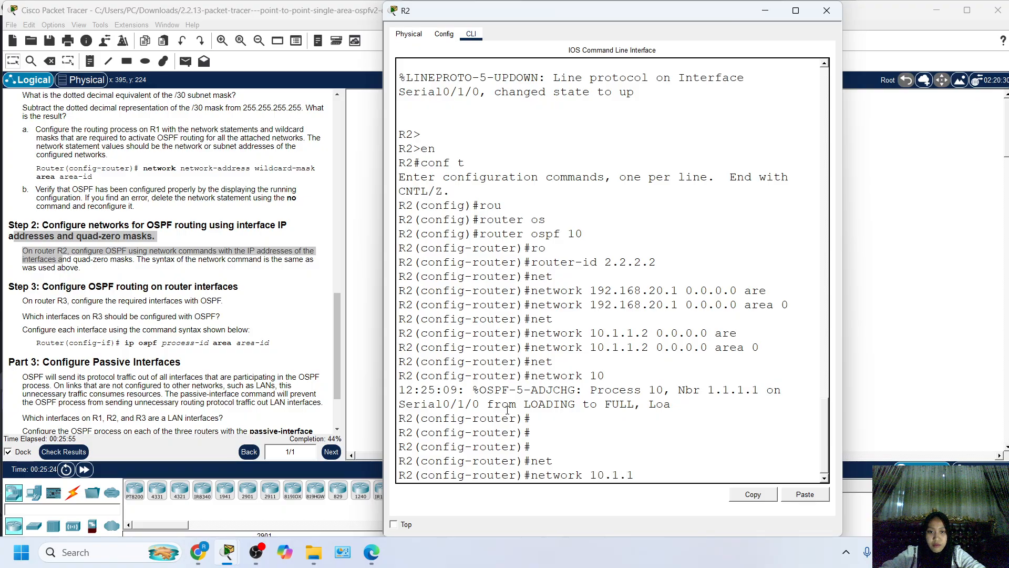
pyautogui.write('.9')
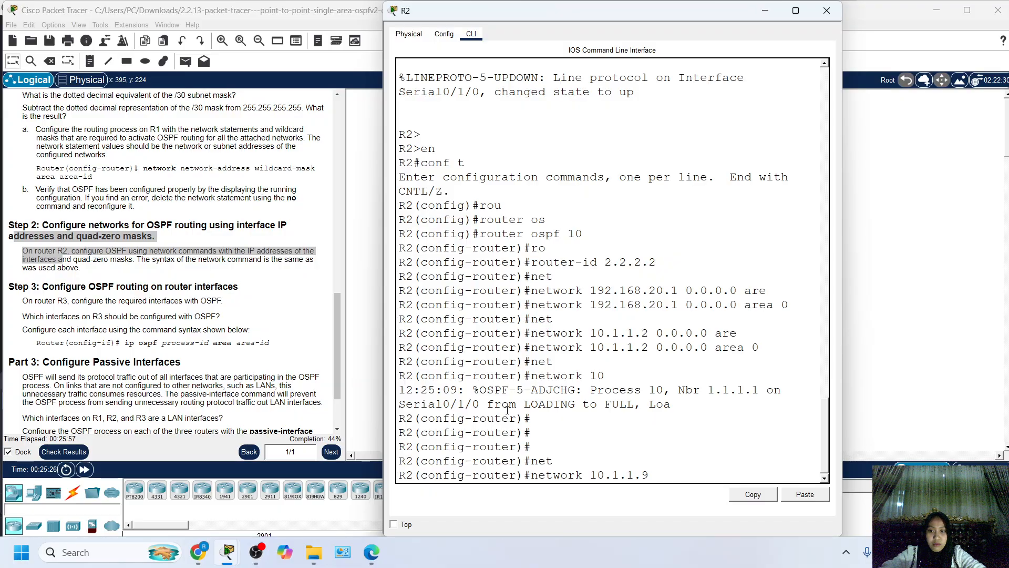
pyautogui.write(' 0.0.0.')
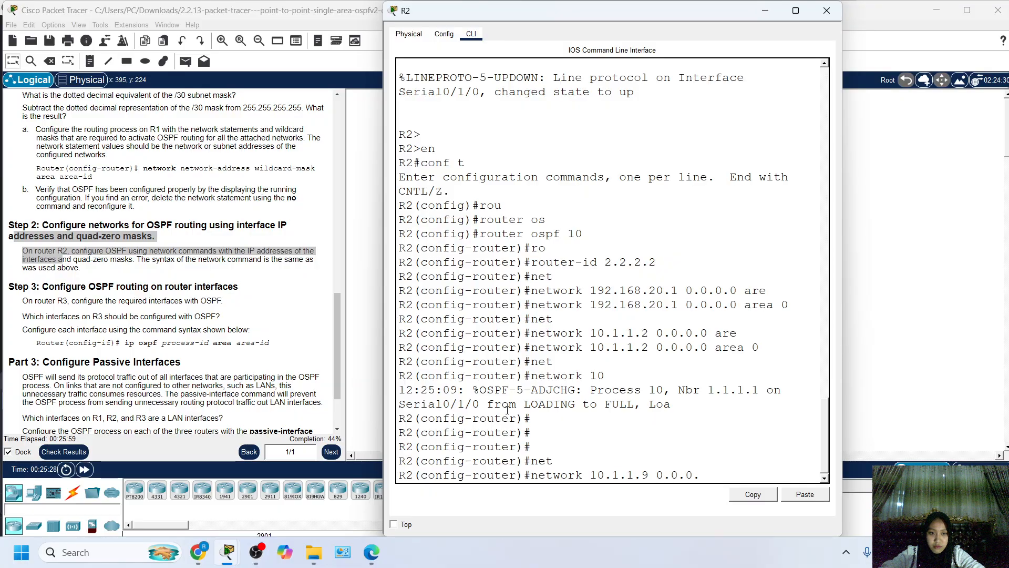
pyautogui.write('0 ar')
pyautogui.press('Tab')
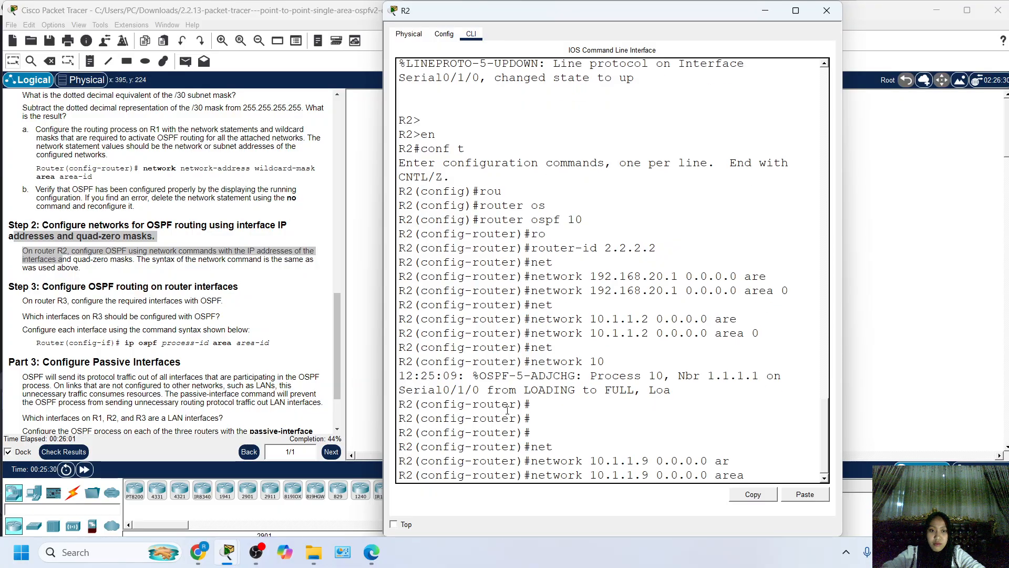
pyautogui.write('0')
pyautogui.press('Return')
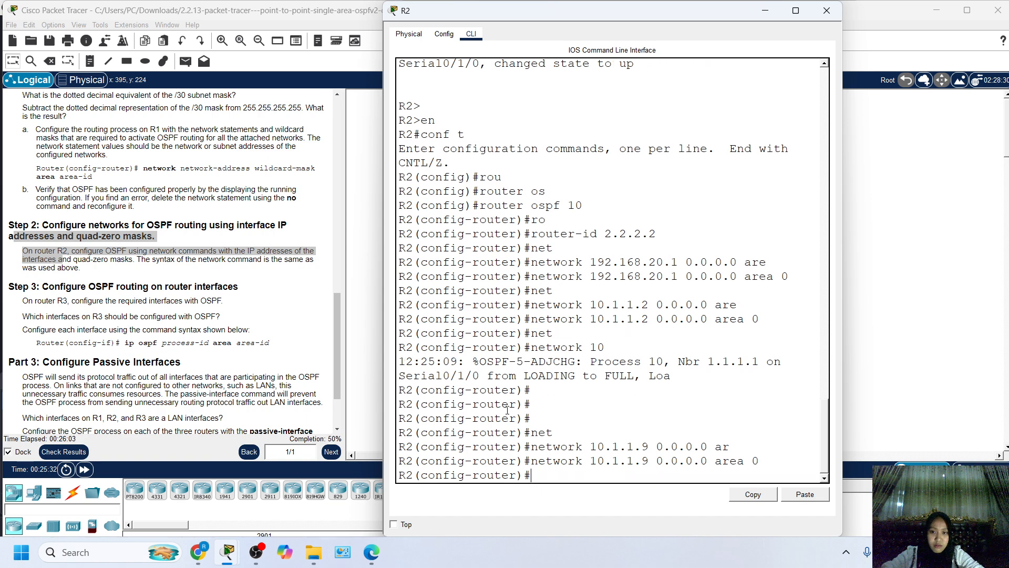
pyautogui.press('Return')
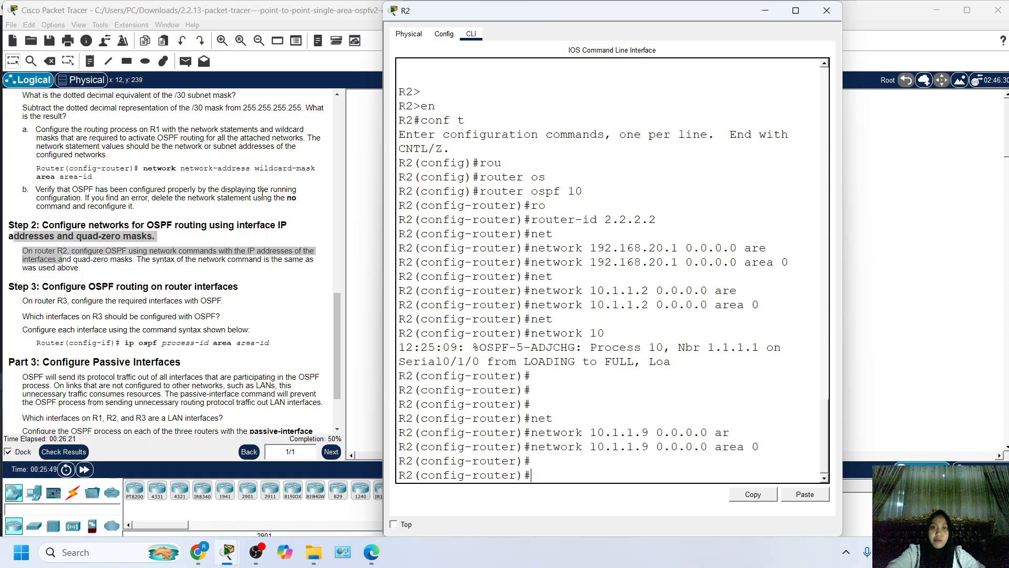
pyautogui.moveTo(597, 447); pyautogui.dragTo(443, 192)
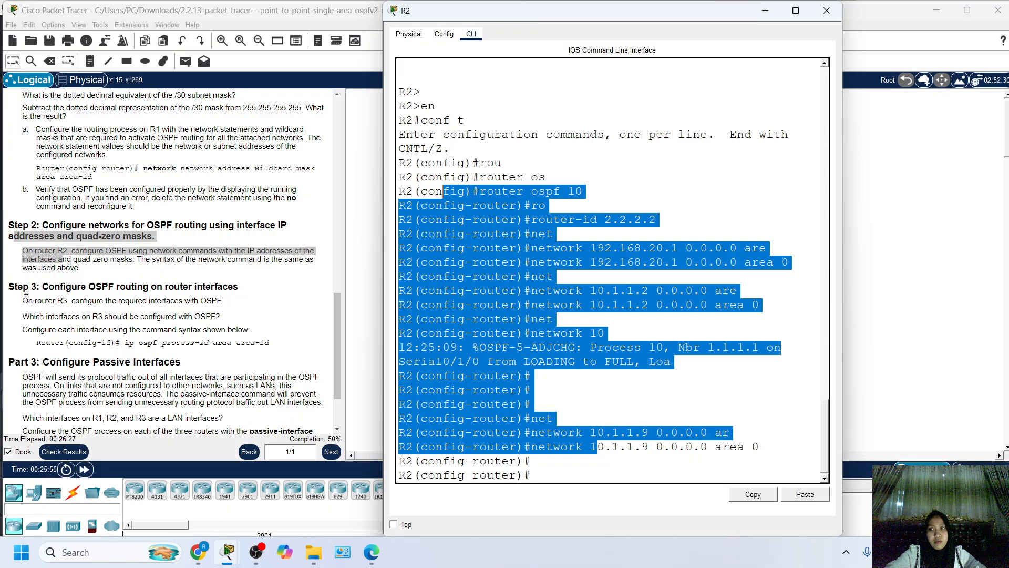
# Read the Part 2 Step 3 instructions on enabling OSPF on R3's interfaces and the ip ospf command syntax.
pyautogui.moveTo(23, 301); pyautogui.dragTo(62, 300)
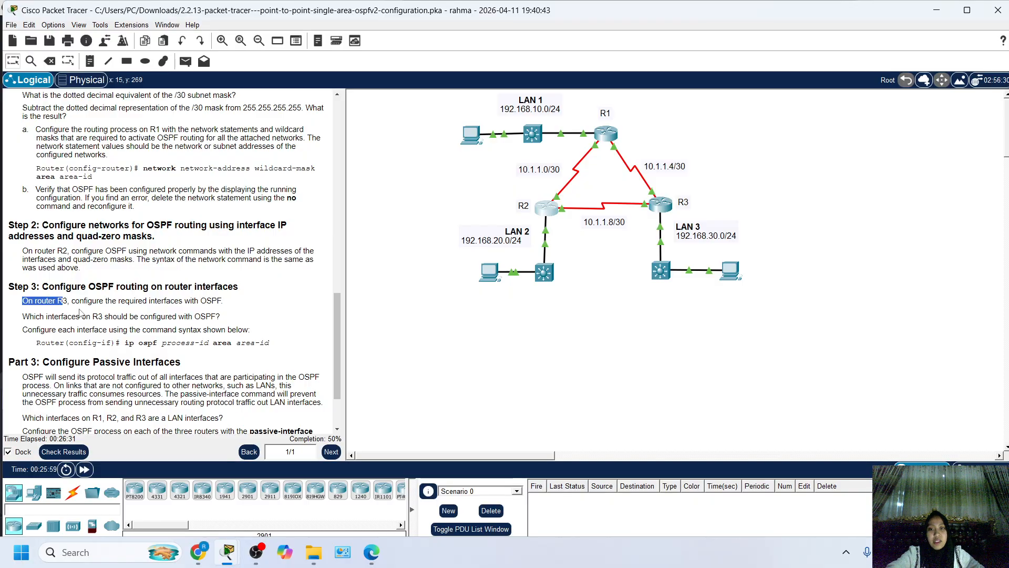
pyautogui.moveTo(99, 301); pyautogui.dragTo(157, 303)
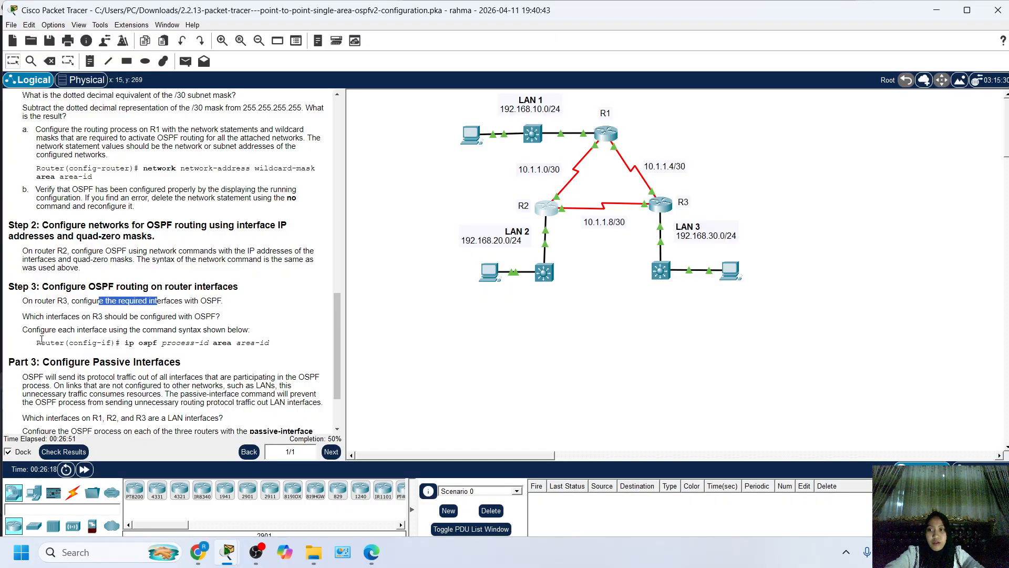
pyautogui.moveTo(22, 329); pyautogui.dragTo(203, 331)
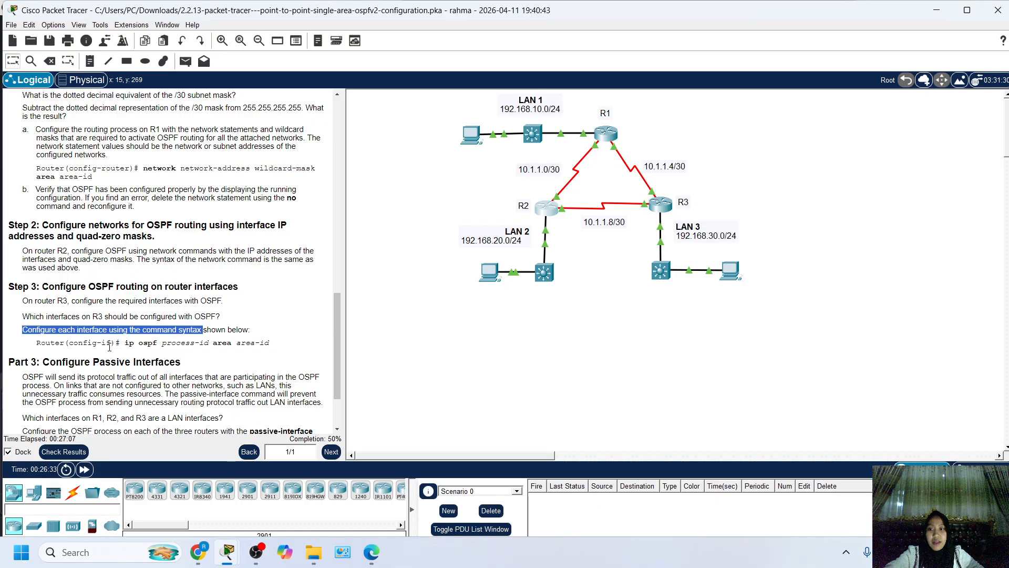
pyautogui.moveTo(89, 345); pyautogui.dragTo(89, 345)
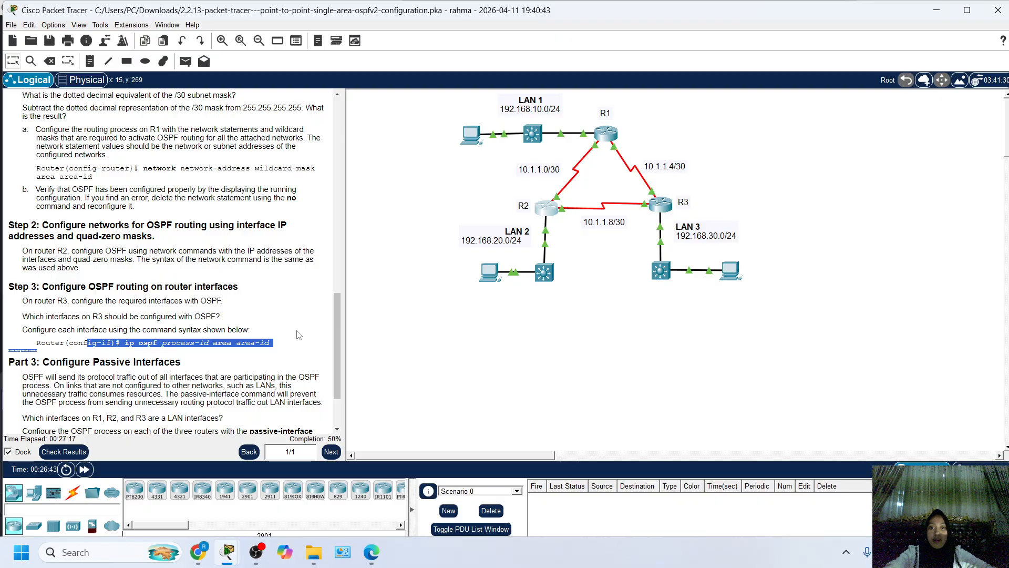
pyautogui.tripleClick(194, 287)
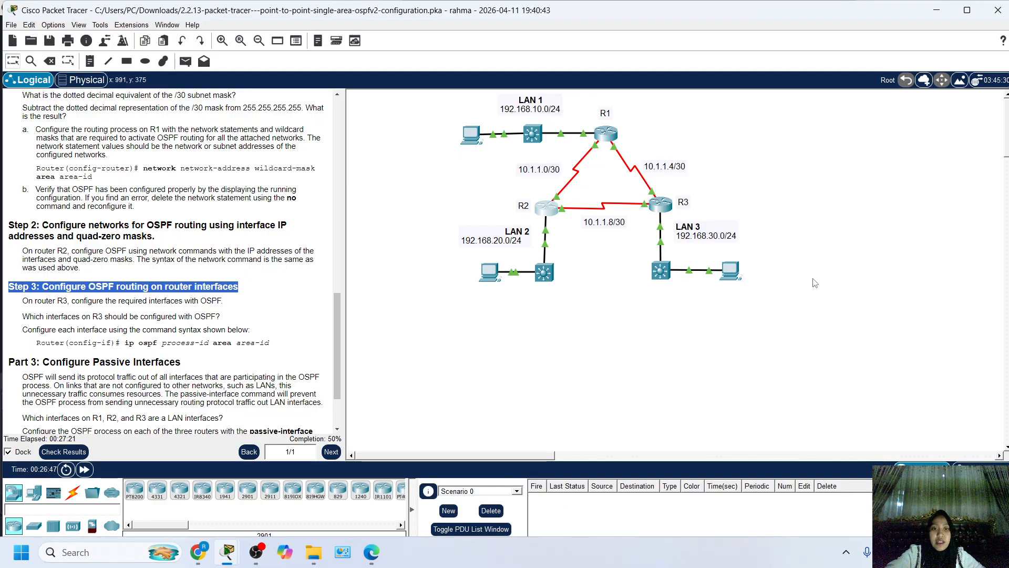
# Open R3's command line and leave OSPF router configuration mode for global configuration mode.
pyautogui.click(661, 205)
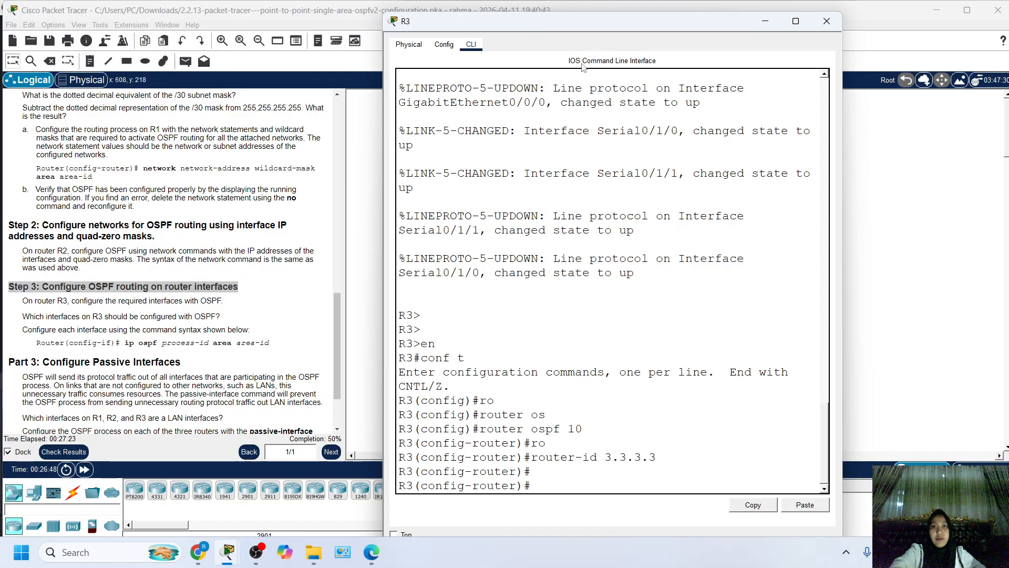
pyautogui.press('Return')
pyautogui.press('Return')
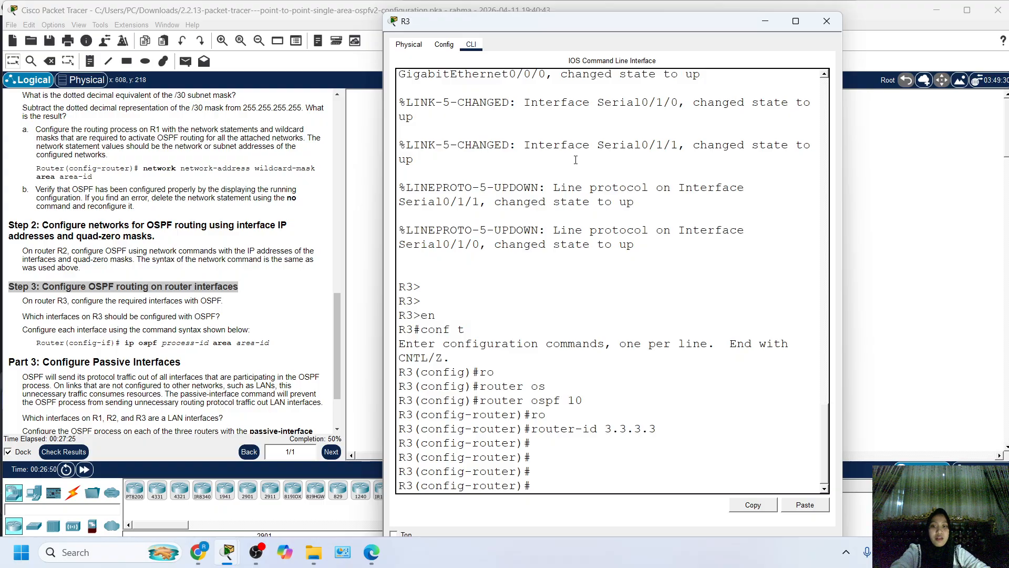
pyautogui.write('int')
pyautogui.press('Tab')
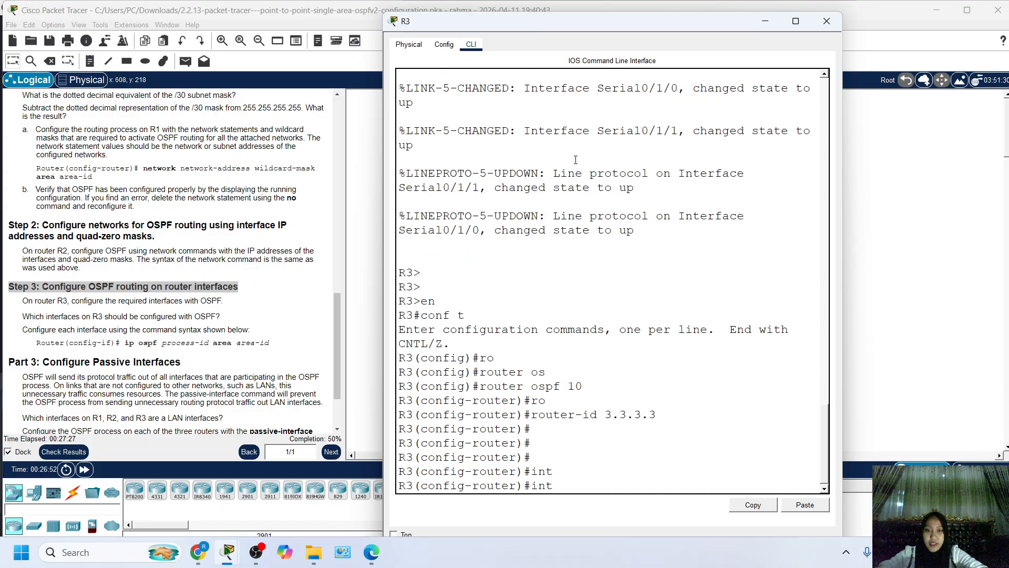
pyautogui.press('BackSpace')
pyautogui.press('BackSpace')
pyautogui.press('BackSpace')
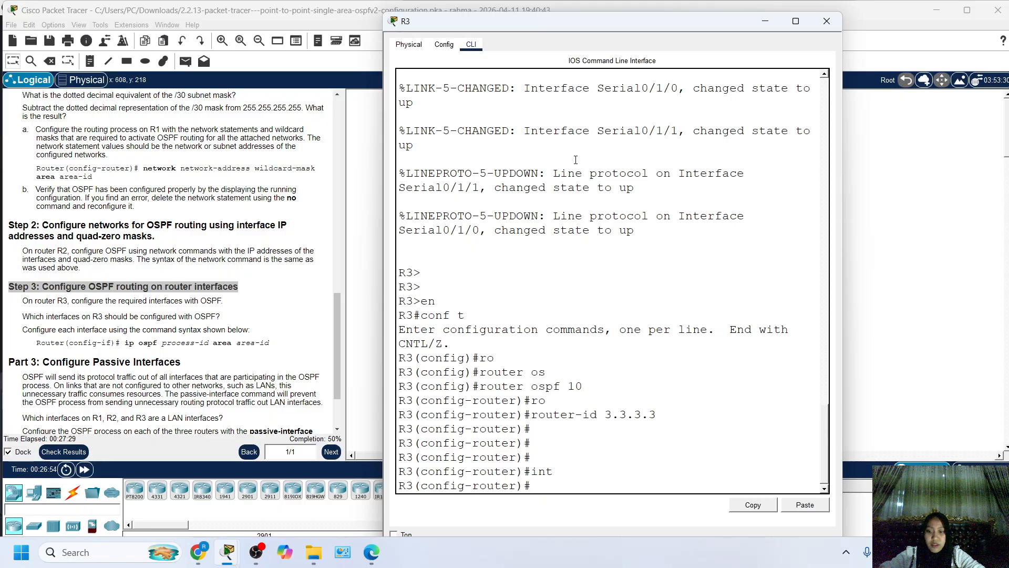
pyautogui.write('ex')
pyautogui.press('Return')
pyautogui.press('Return')
# Enter interface configuration mode for gigabitEthernet 0/0/0 on R3.
pyautogui.write('ig)#i')
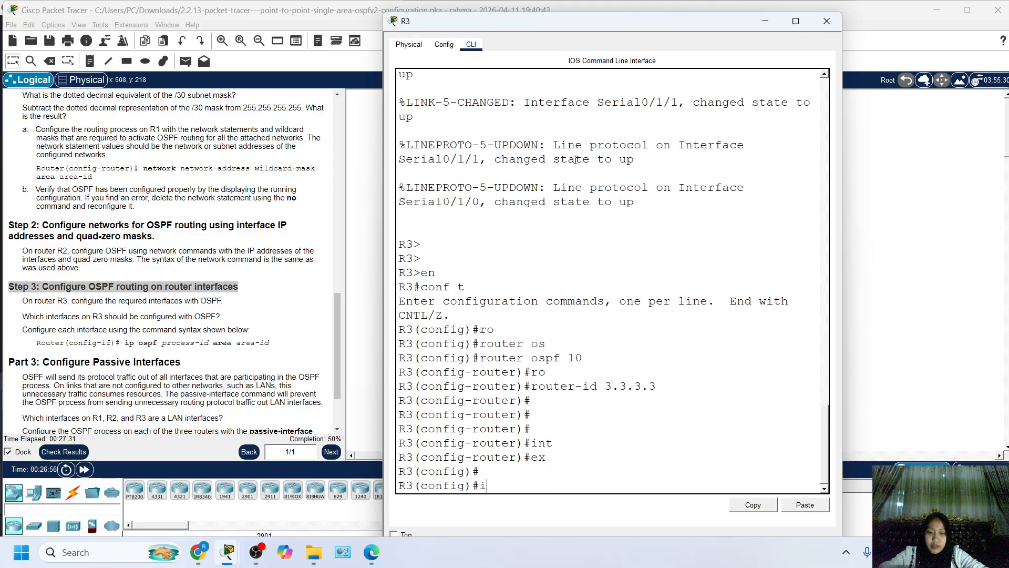
pyautogui.write('n')
pyautogui.press('Tab')
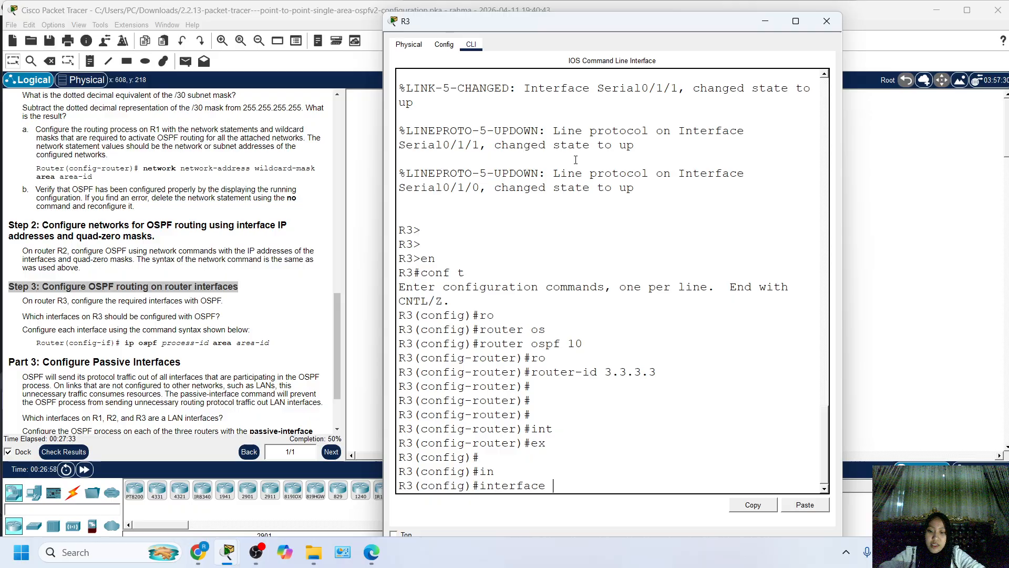
pyautogui.write('gi')
pyautogui.press('Tab')
pyautogui.write('0')
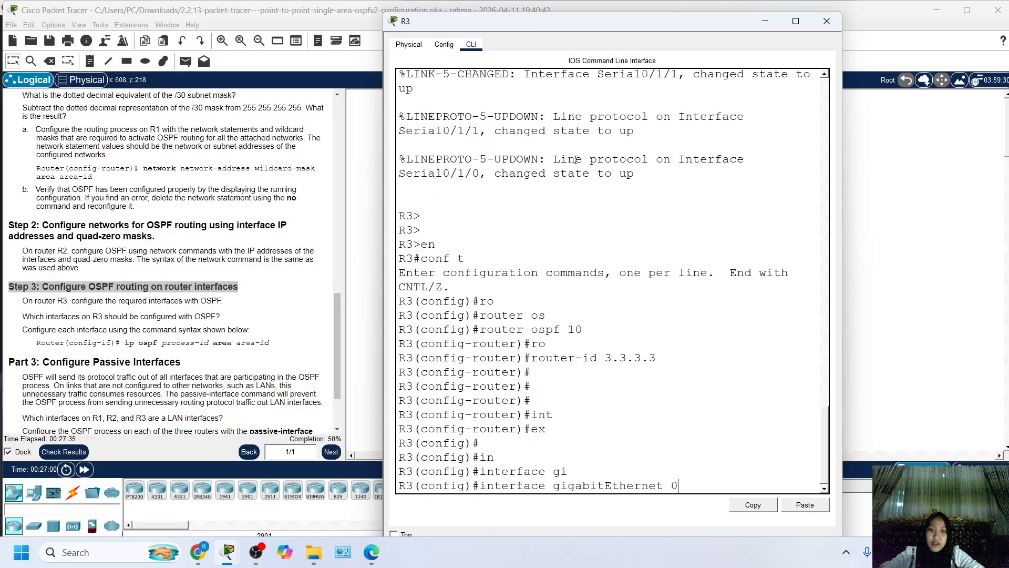
pyautogui.write('/0/0')
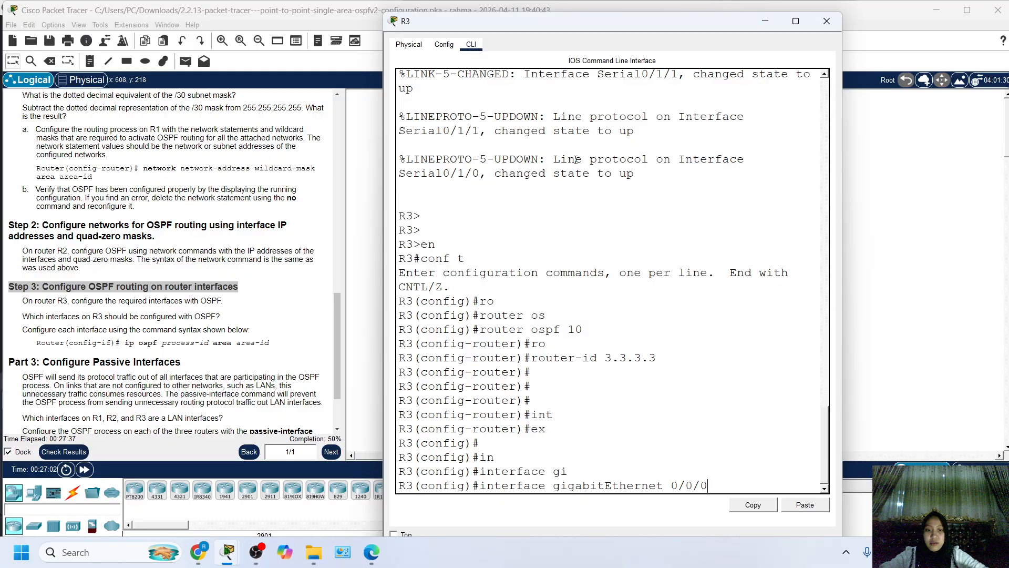
pyautogui.press('Return')
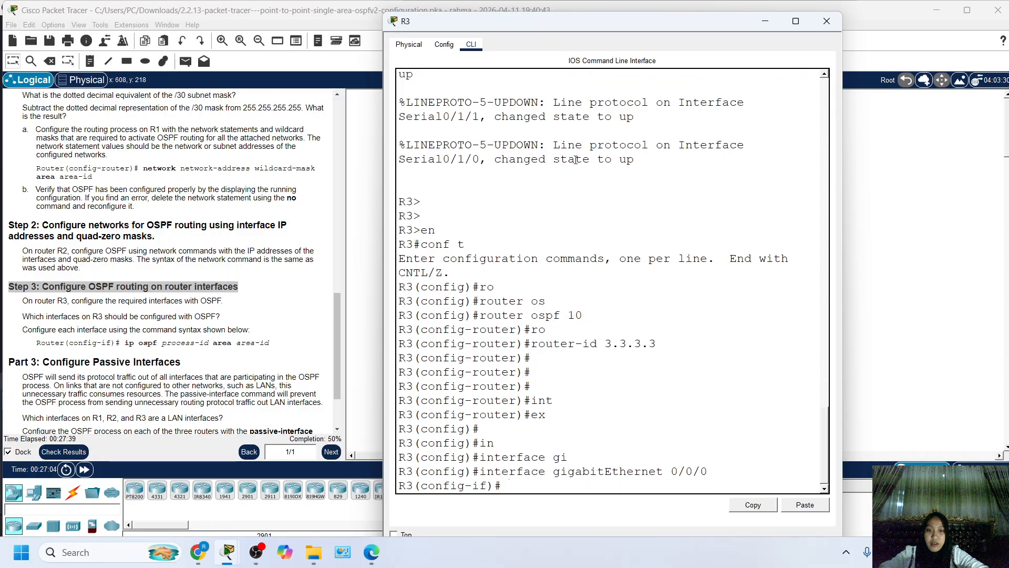
# Enable OSPF process 10 in area 0 on R3's gigabitEthernet 0/0/0 interface with ip ospf 10 area 0.
pyautogui.write('ip os')
pyautogui.press('Tab')
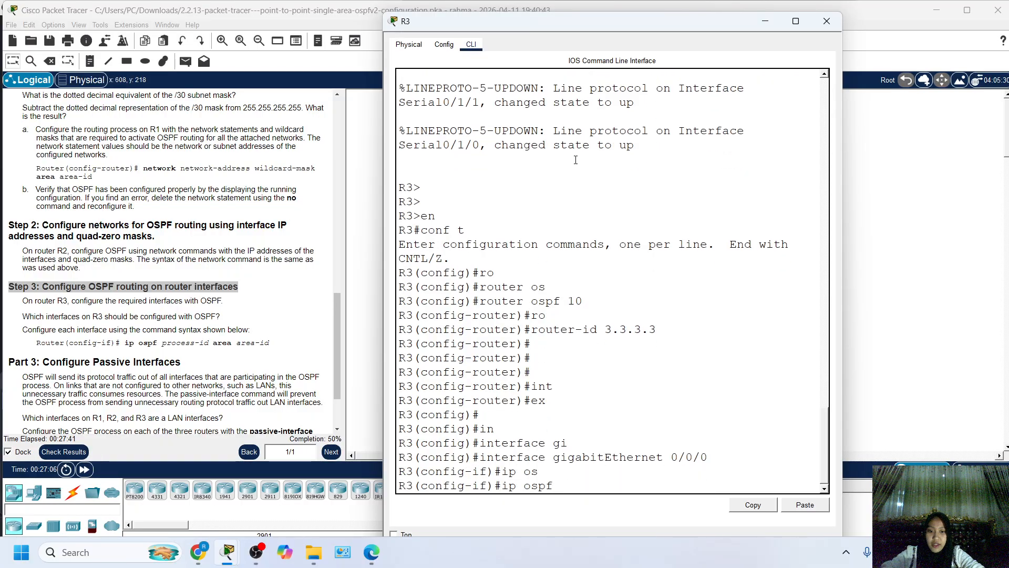
pyautogui.write('10')
pyautogui.press('Tab')
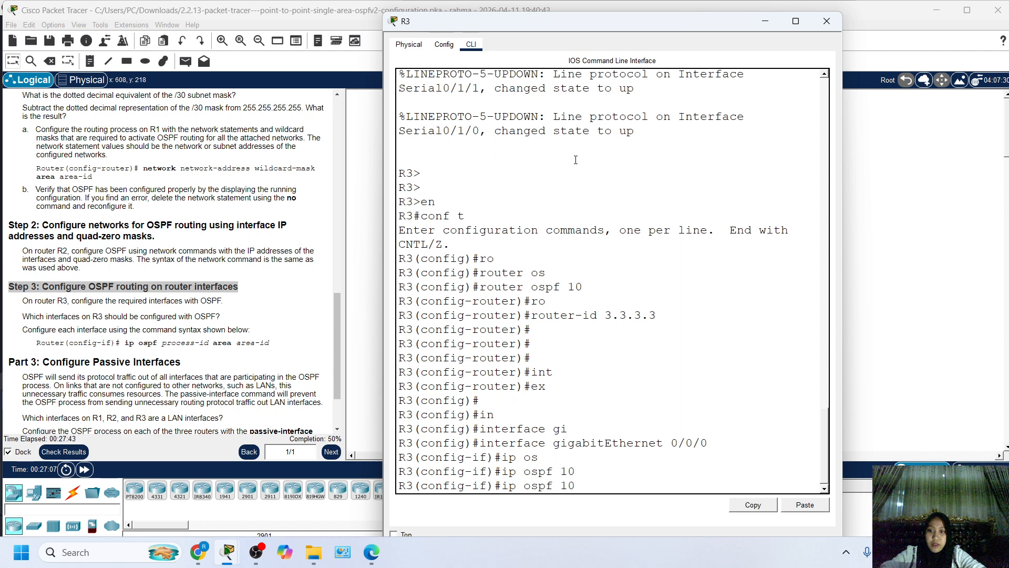
pyautogui.write('ar')
pyautogui.press('Tab')
pyautogui.write('0')
pyautogui.press('Return')
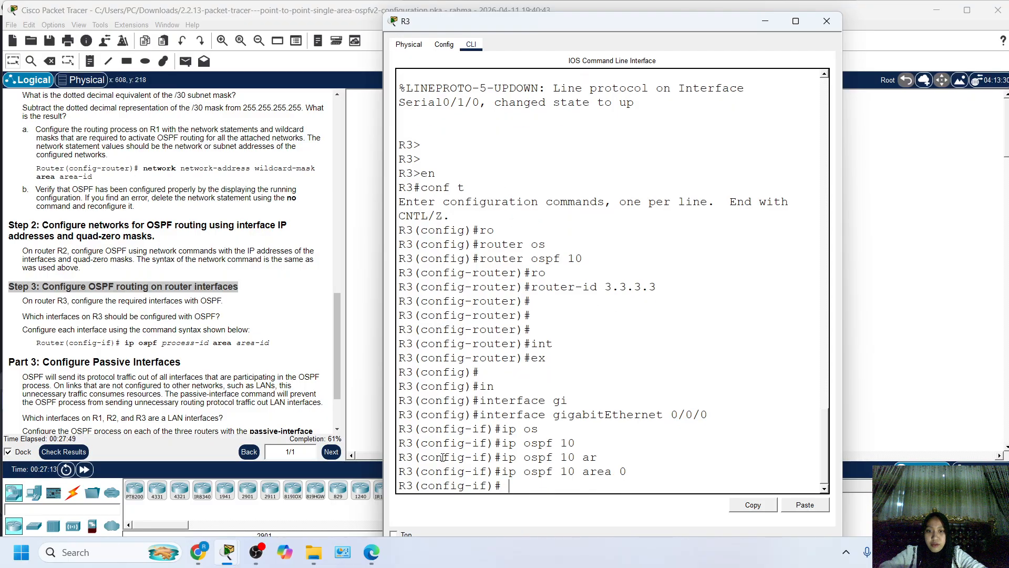
pyautogui.press('Return')
# Leave R3's gigabitEthernet 0/0/0 interface configuration and return to global configuration mode.
pyautogui.write('int')
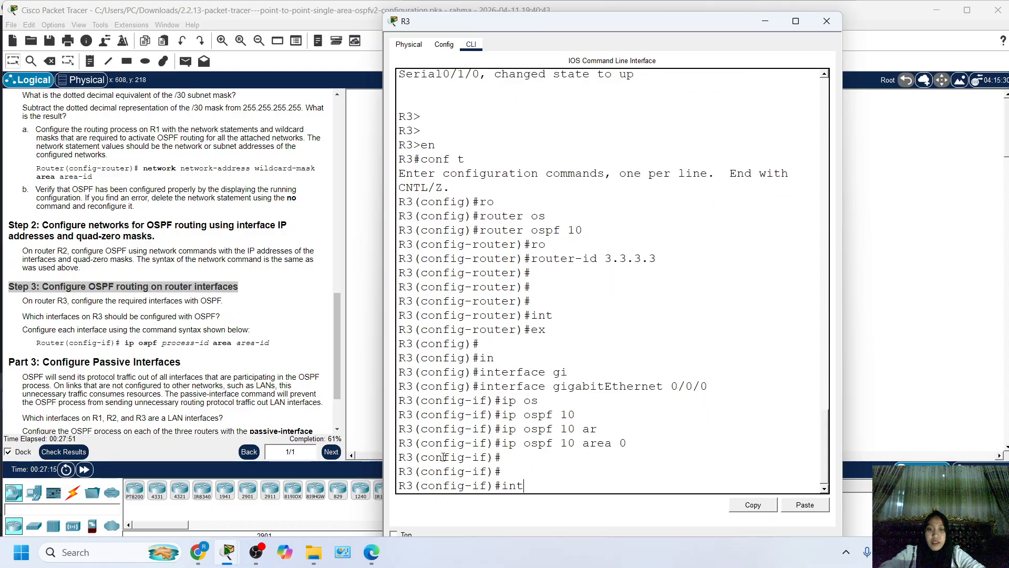
pyautogui.press('Tab')
pyautogui.write('os')
pyautogui.press('Tab')
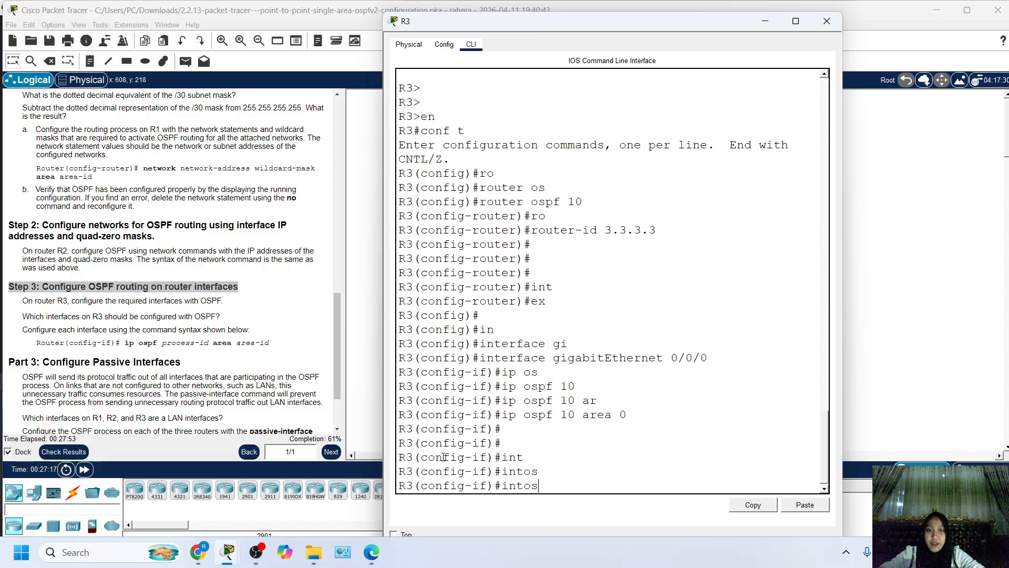
pyautogui.press('Tab')
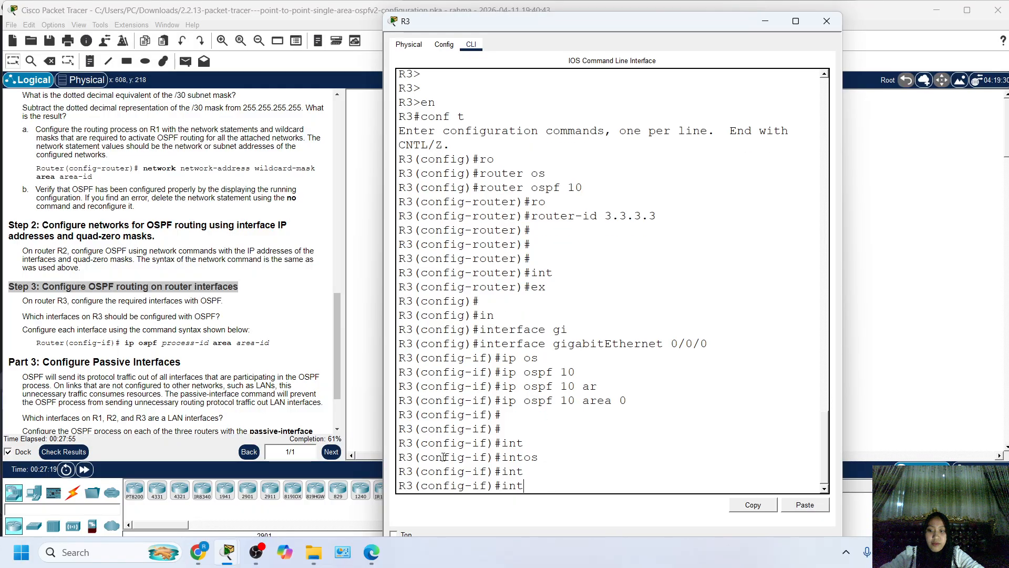
pyautogui.press('Tab')
pyautogui.press('BackSpace')
pyautogui.press('BackSpace')
pyautogui.press('BackSpace')
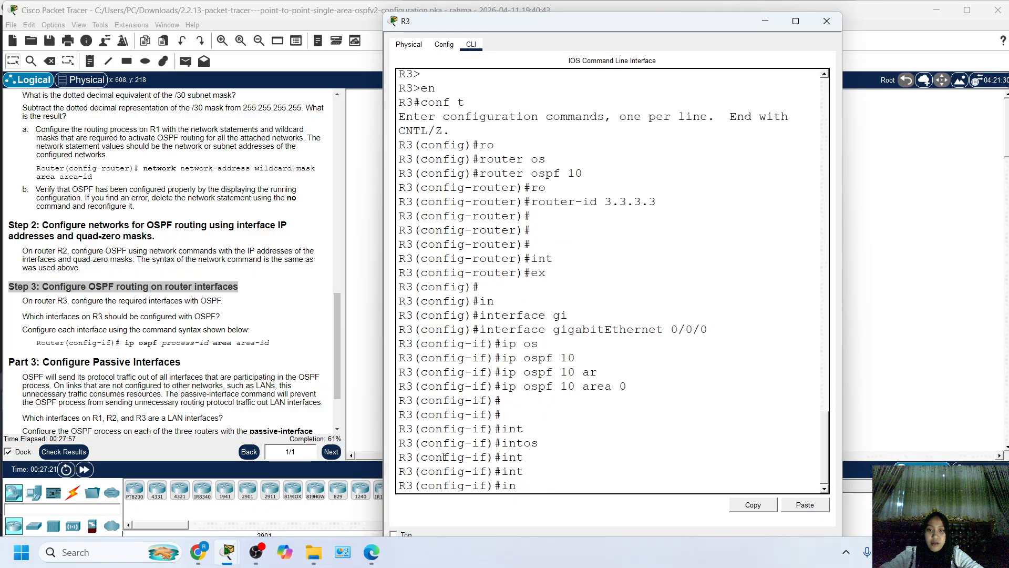
pyautogui.write('ex')
pyautogui.press('Return')
pyautogui.write('ig)#i')
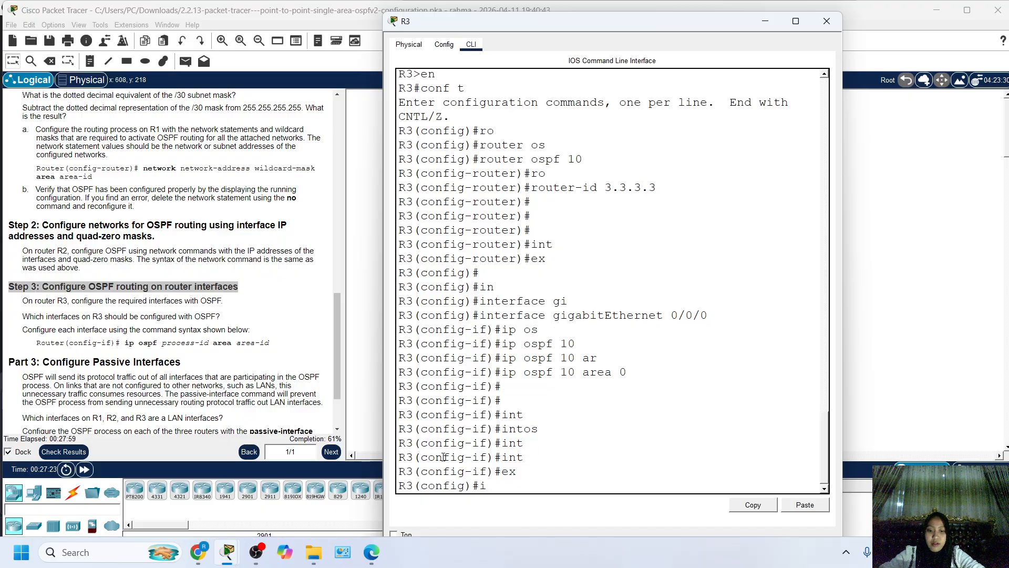
pyautogui.write('n')
pyautogui.press('Tab')
pyautogui.write('os')
pyautogui.press('Tab')
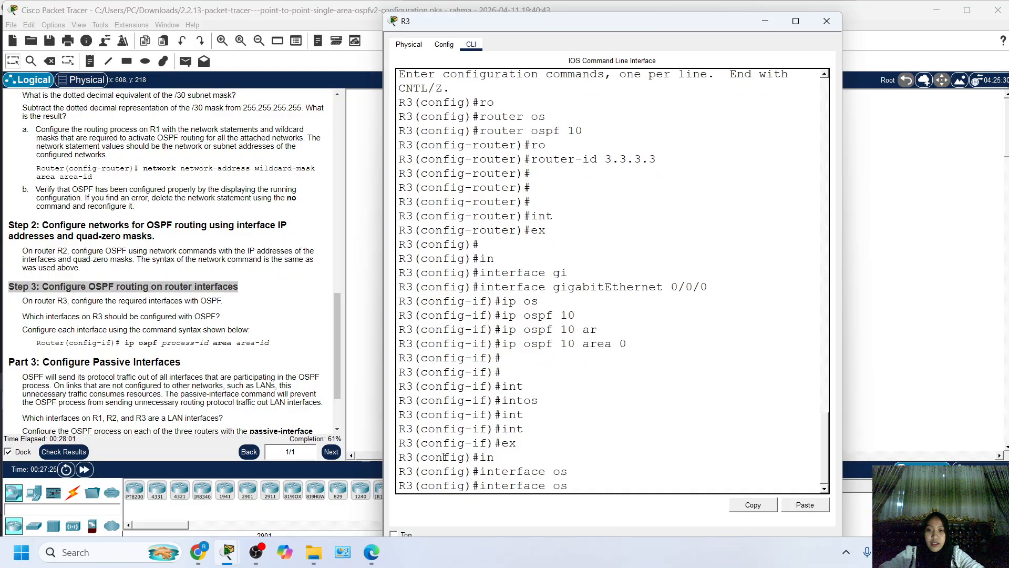
pyautogui.press('Tab')
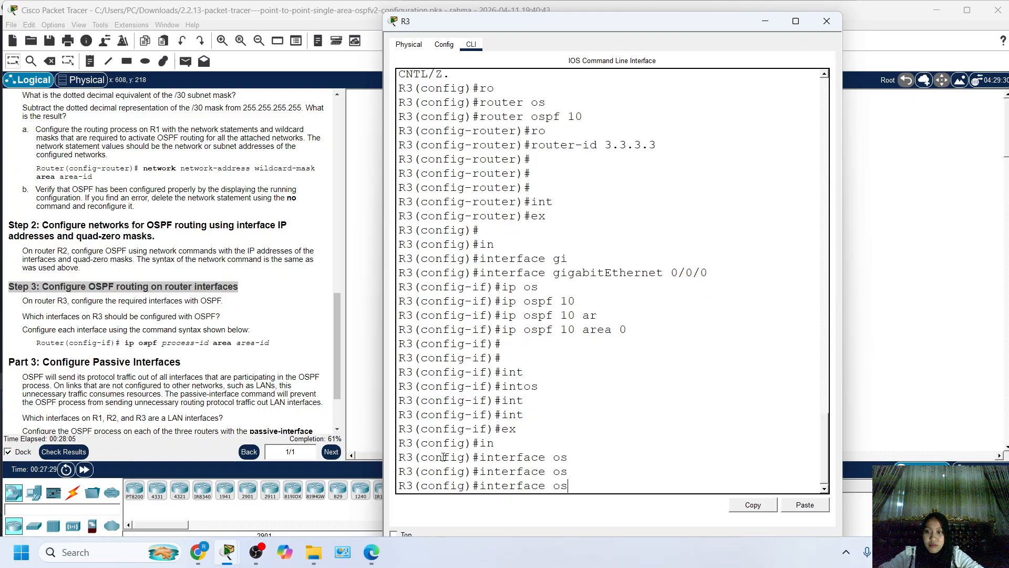
pyautogui.press('BackSpace')
pyautogui.press('BackSpace')
pyautogui.press('BackSpace')
pyautogui.press('BackSpace')
pyautogui.press('BackSpace')
pyautogui.press('BackSpace')
pyautogui.press('BackSpace')
pyautogui.press('BackSpace')
pyautogui.press('BackSpace')
pyautogui.press('BackSpace')
pyautogui.press('BackSpace')
pyautogui.press('BackSpace')
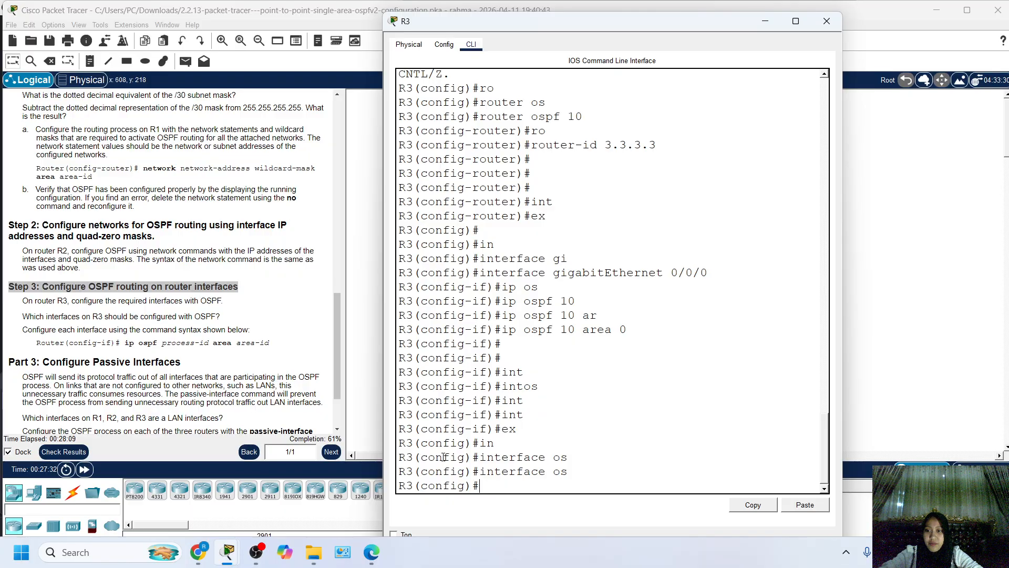
pyautogui.write('se')
pyautogui.press('Return')
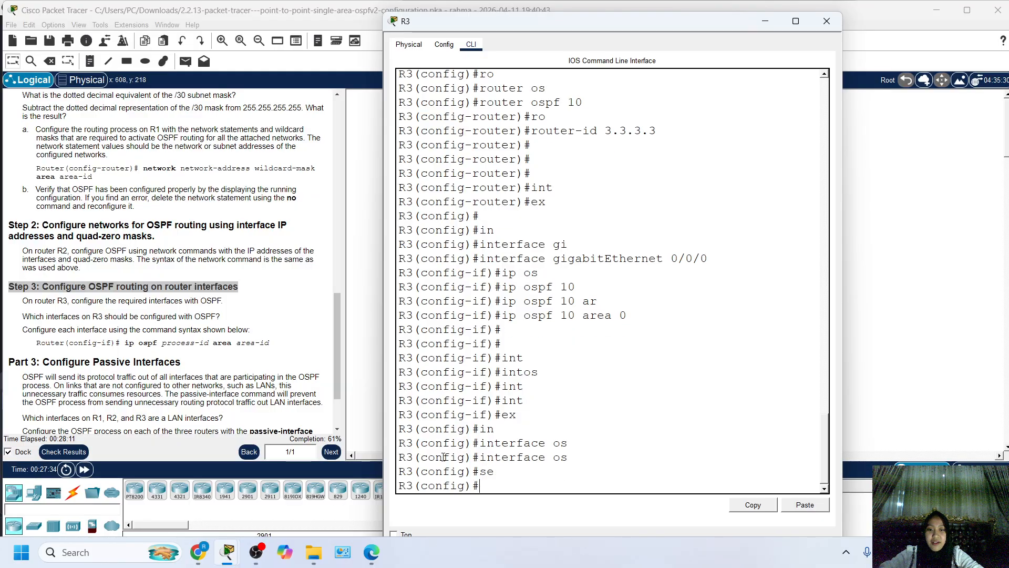
# Enter interface configuration mode for serial 0/1/0 on R3.
pyautogui.write('int')
pyautogui.press('Tab')
pyautogui.write('s')
pyautogui.press('Tab')
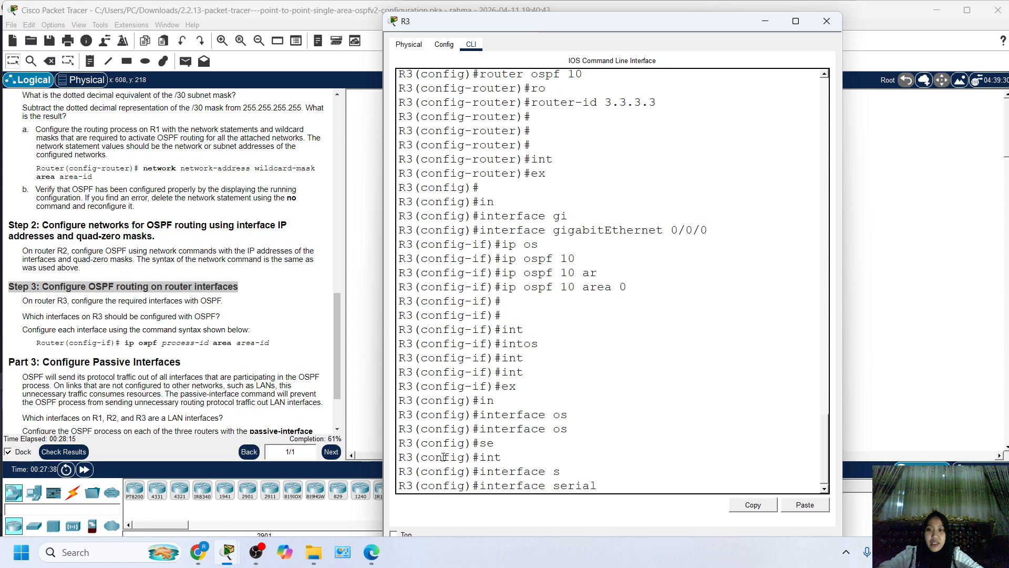
pyautogui.write('0')
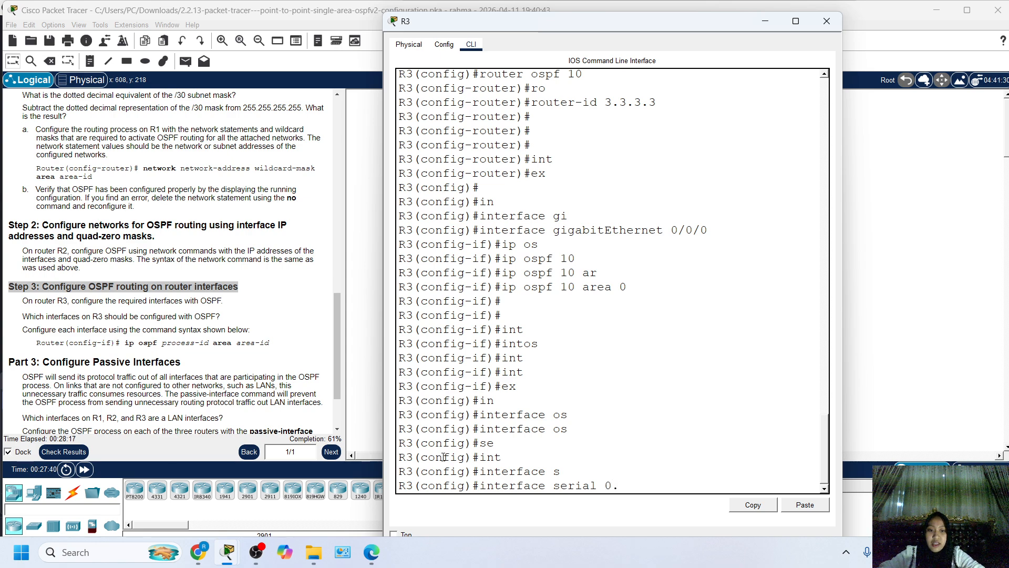
pyautogui.write('/1/0')
pyautogui.press('Return')
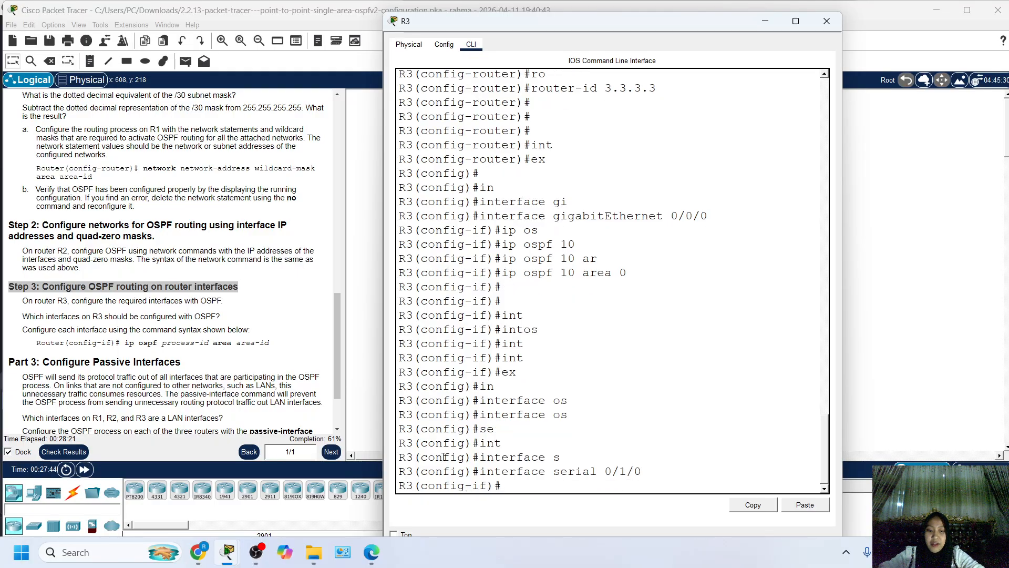
# Enable OSPF on R3's serial 0/1/0 interface with ip ospf 10 area 0.
pyautogui.write('ip os')
pyautogui.press('Tab')
pyautogui.write('10')
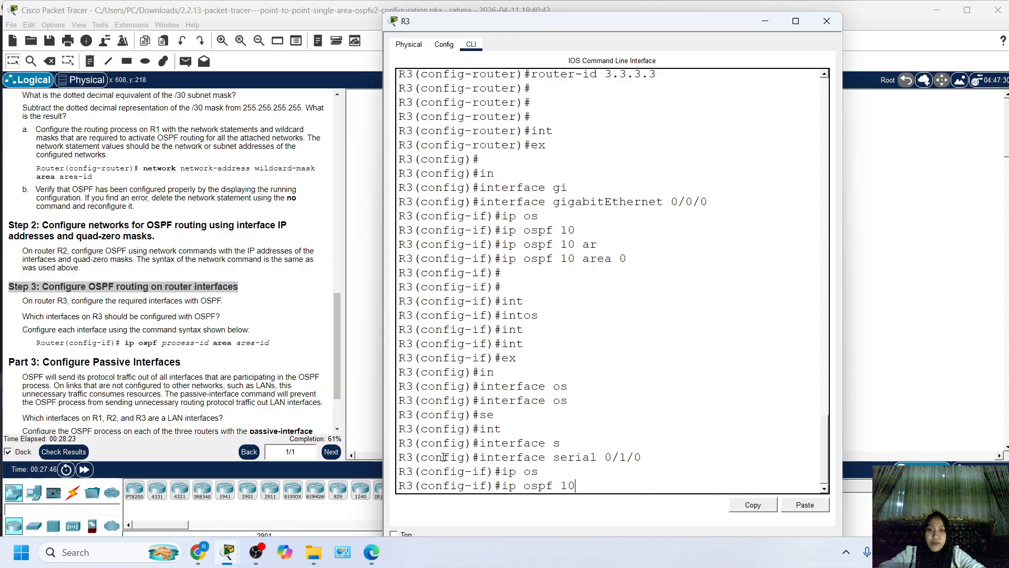
pyautogui.write(' A')
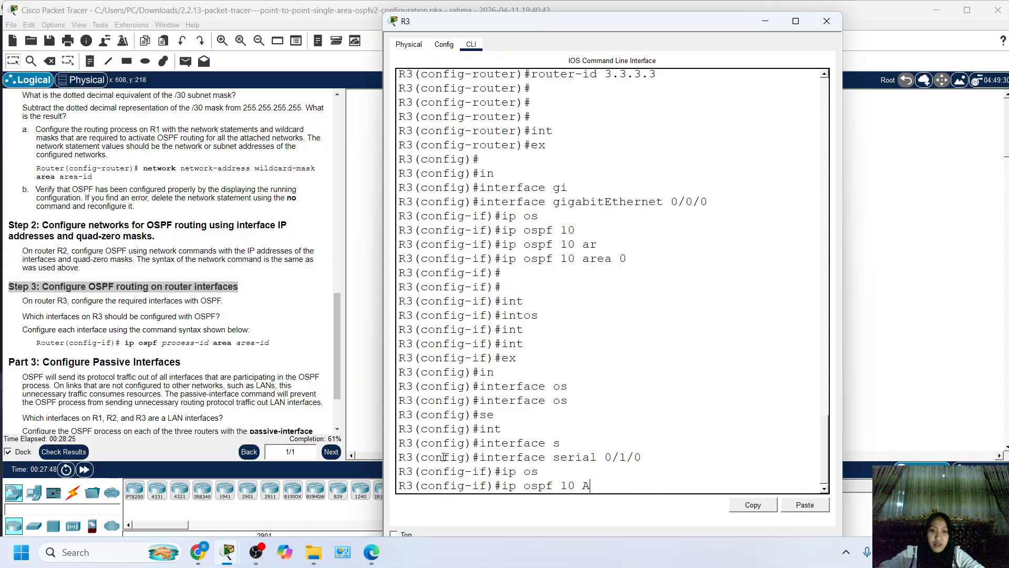
pyautogui.write('ar')
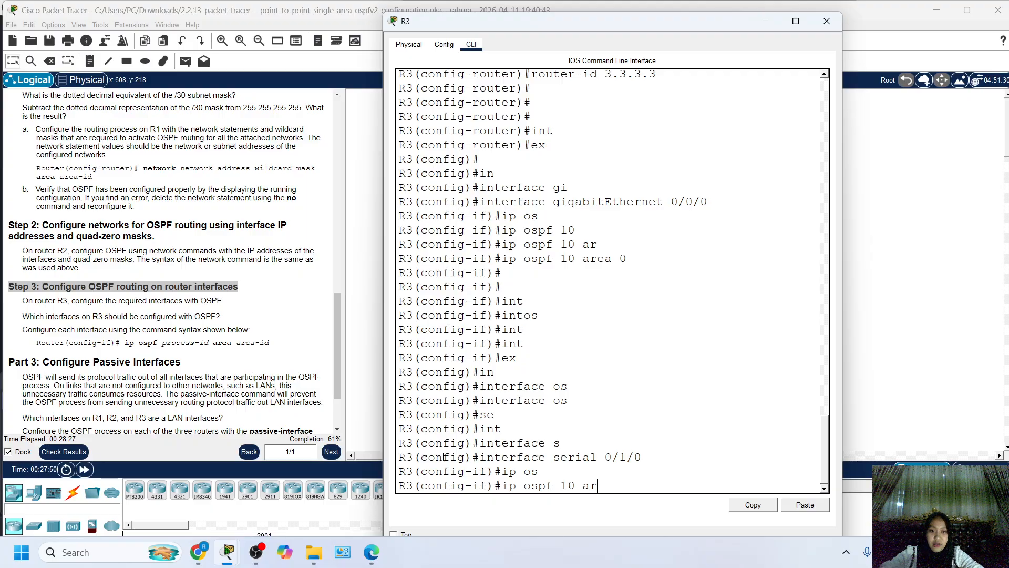
pyautogui.press('Tab')
pyautogui.write('0')
pyautogui.press('Return')
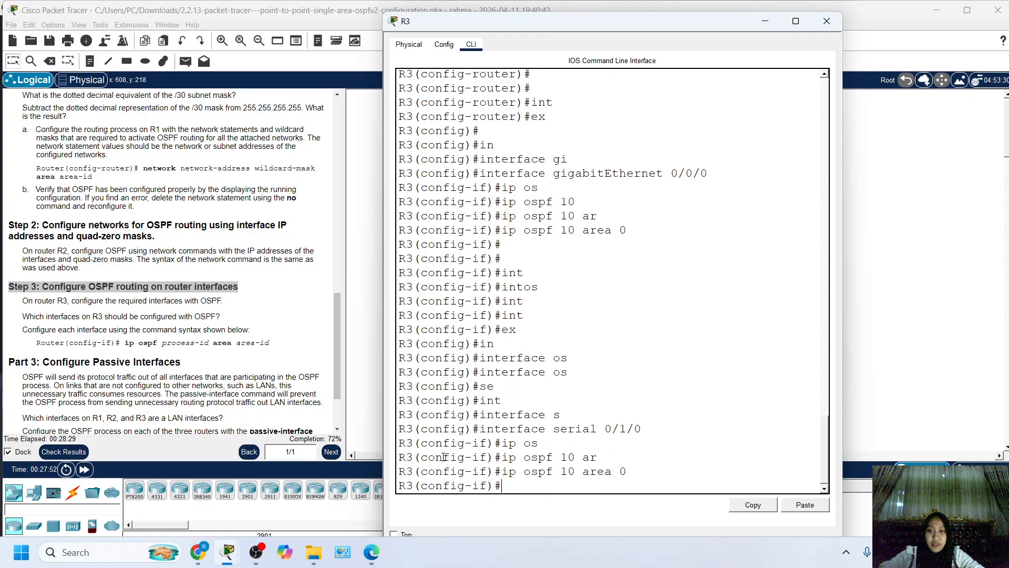
# Exit R3's serial 0/1/0 interface configuration to global configuration mode.
pyautogui.press('Return')
pyautogui.press('Return')
pyautogui.write('ex')
pyautogui.press('Return')
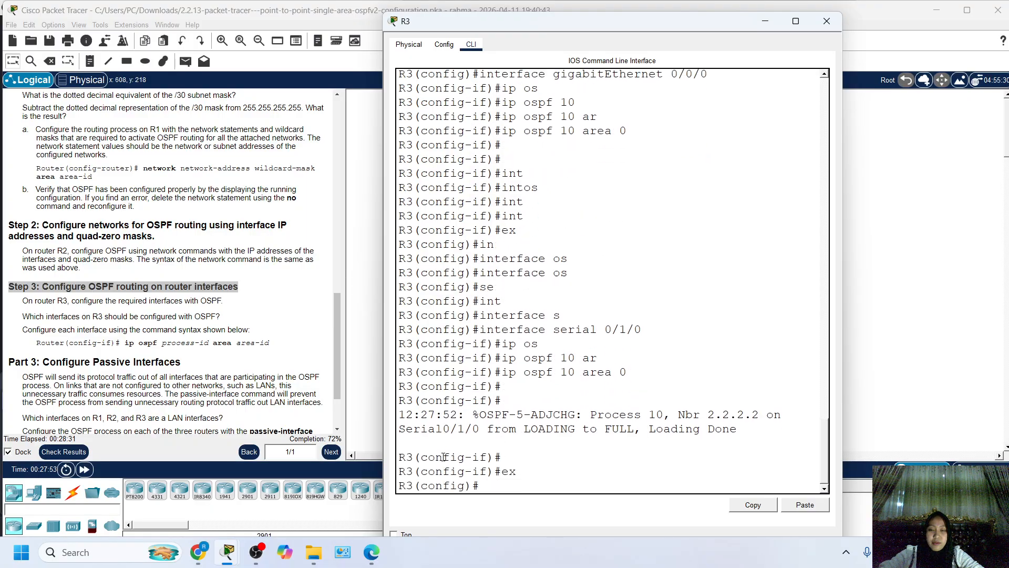
pyautogui.press('Return')
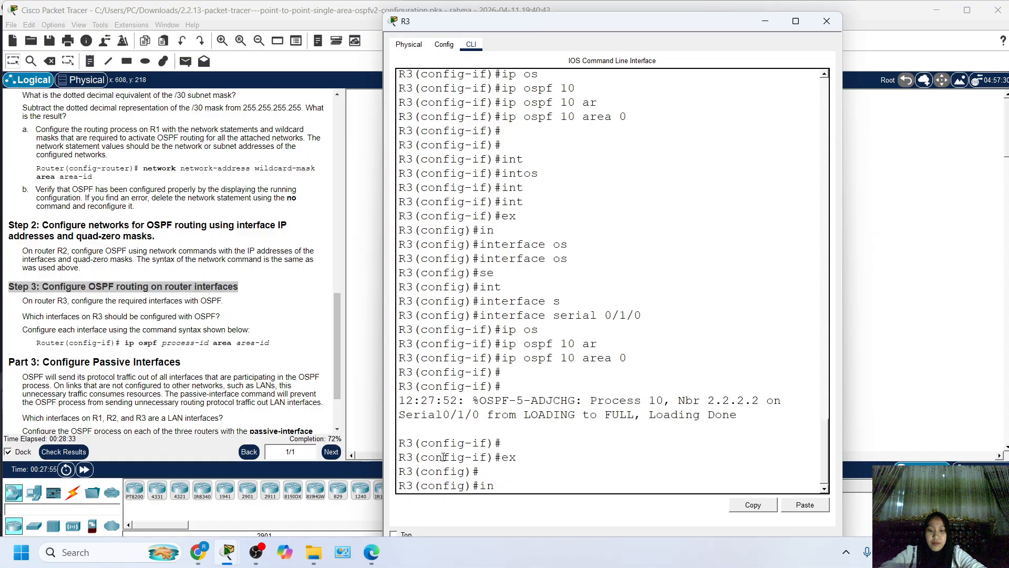
# Enter interface configuration mode for serial 0/1/1 on R3.
pyautogui.write('int')
pyautogui.press('Tab')
pyautogui.write('s')
pyautogui.press('Tab')
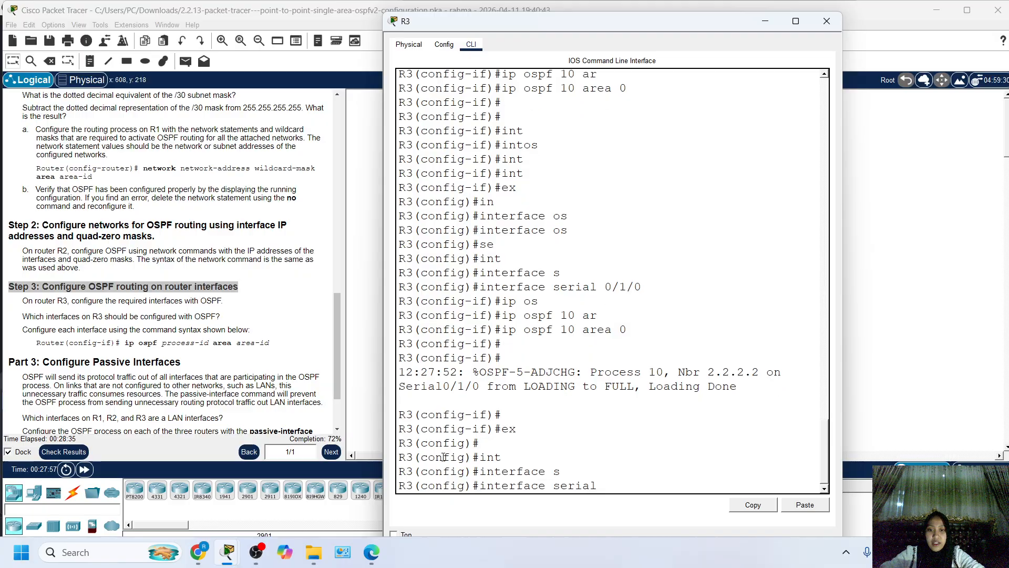
pyautogui.write('0/')
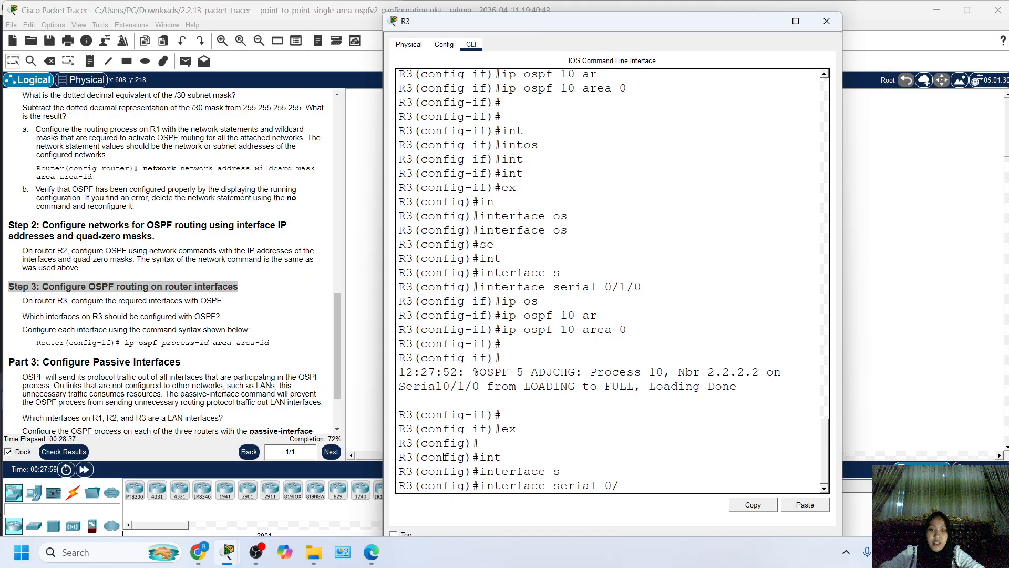
pyautogui.write('1/1')
pyautogui.press('Return')
pyautogui.write('onfig-if)#o')
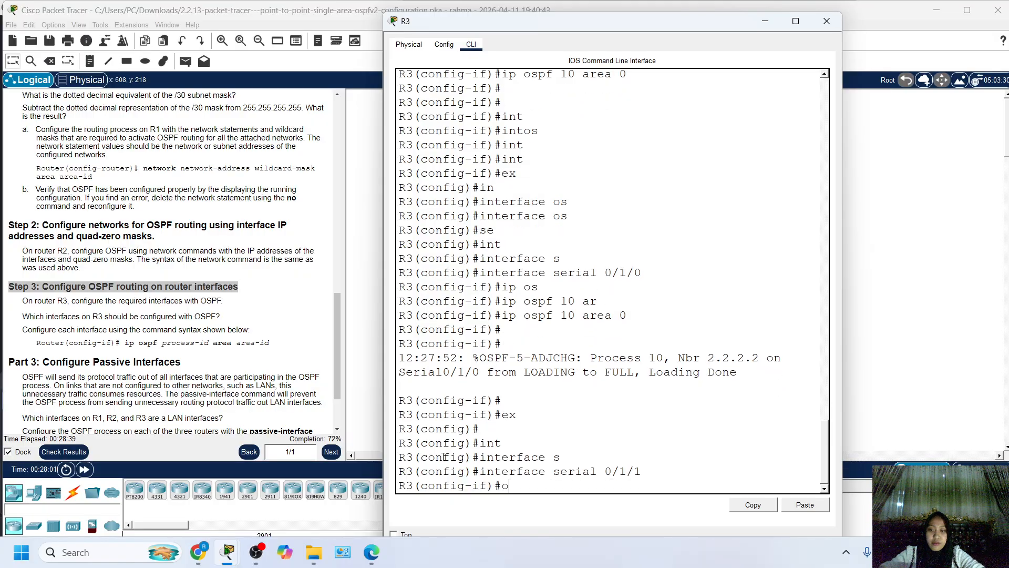
pyautogui.write('ps')
pyautogui.press('Tab')
pyautogui.press('BackSpace')
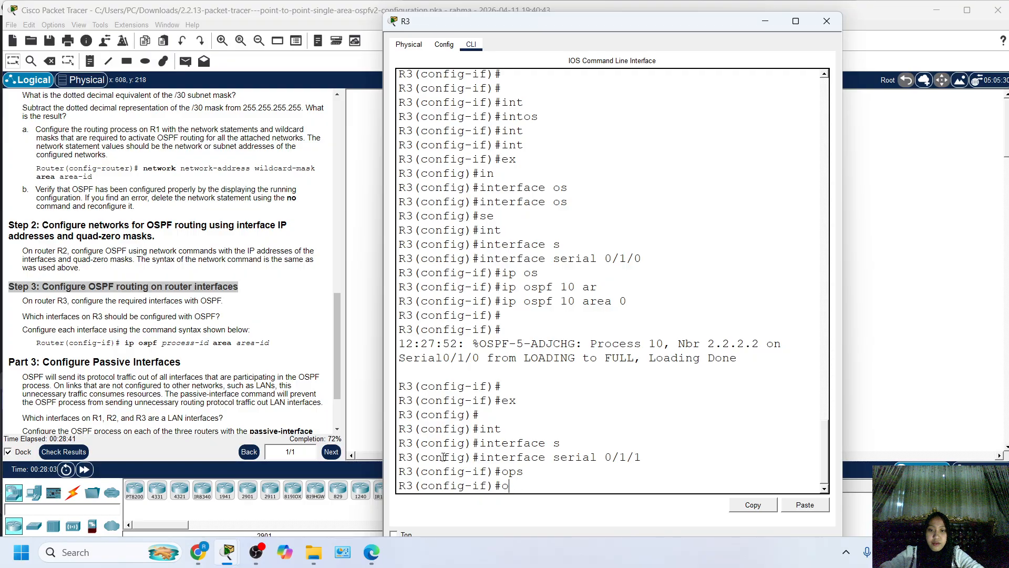
pyautogui.press('BackSpace')
# Enable OSPF on R3's serial 0/1/1 interface with ip ospf 10 area 0.
pyautogui.write('ip os')
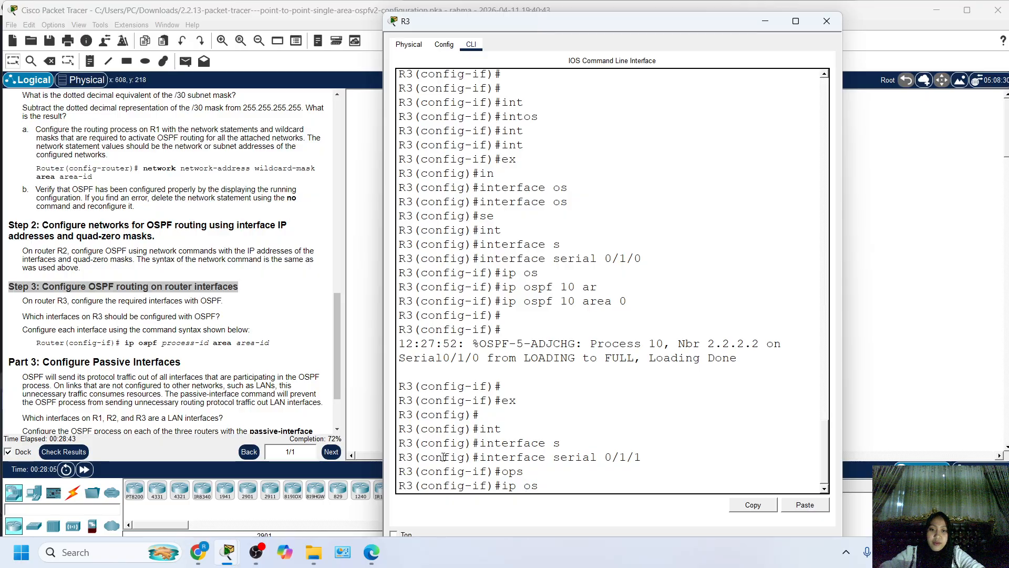
pyautogui.press('Tab')
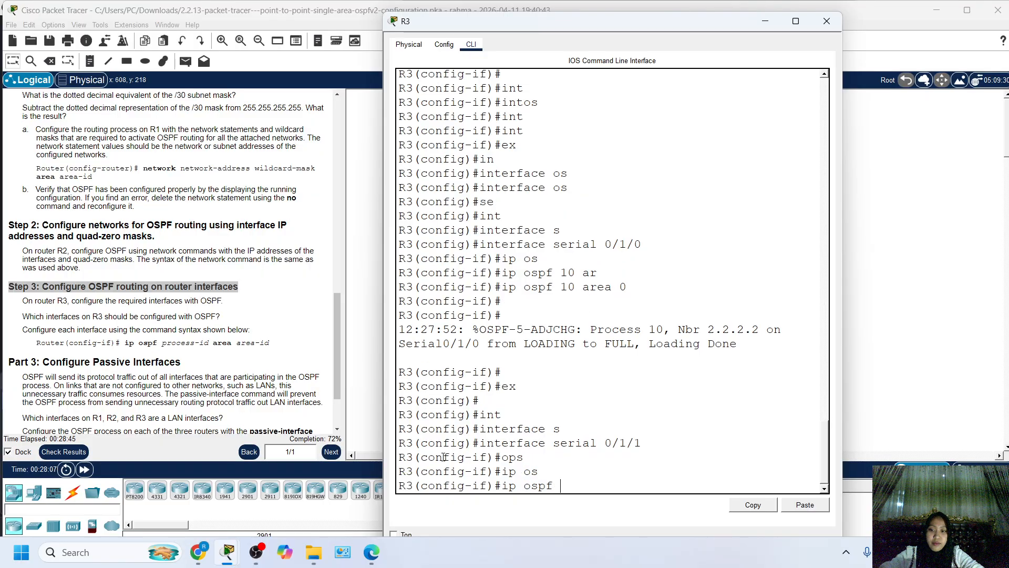
pyautogui.write('10are')
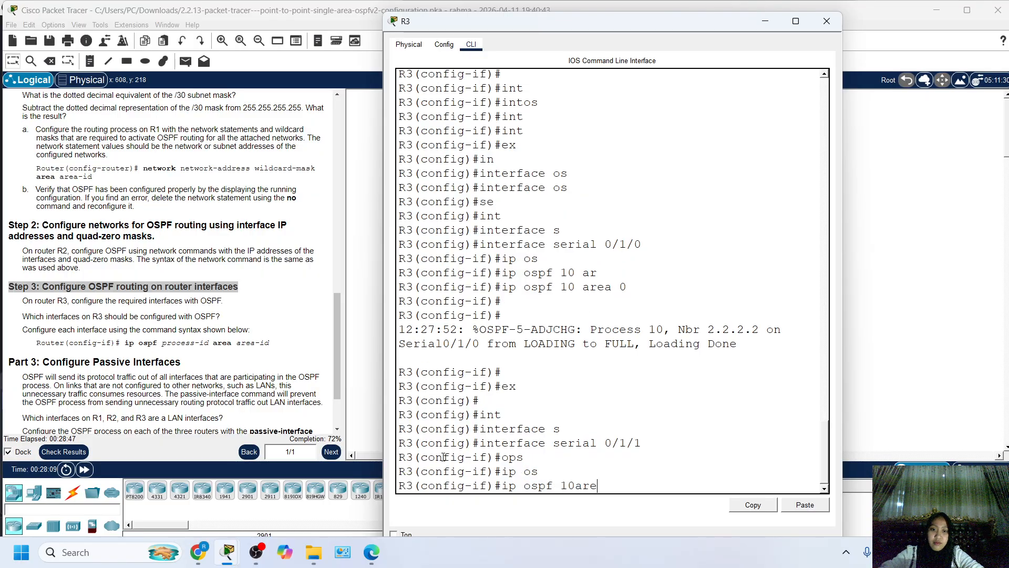
pyautogui.press('Left')
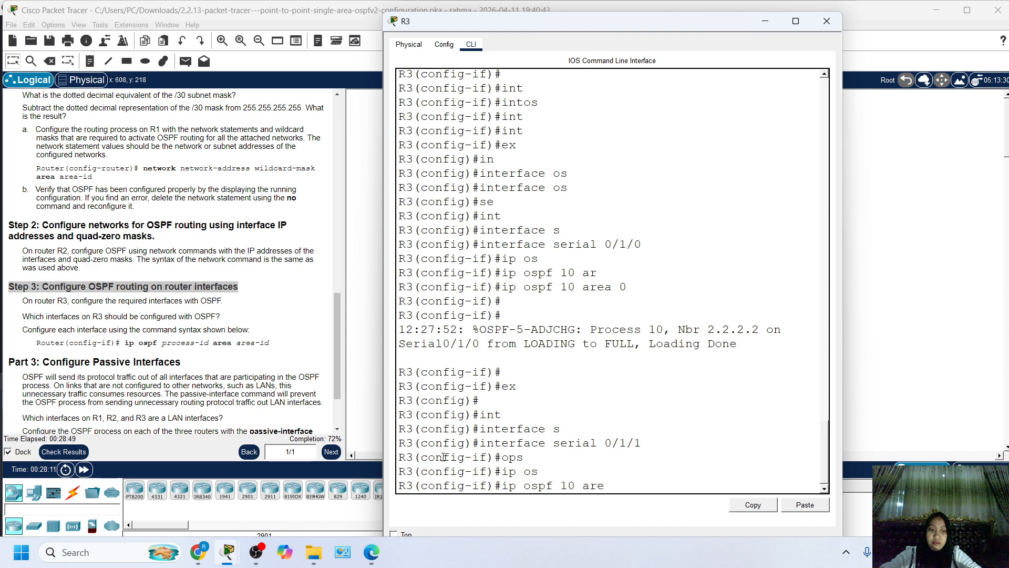
pyautogui.press('Right')
pyautogui.press('Tab')
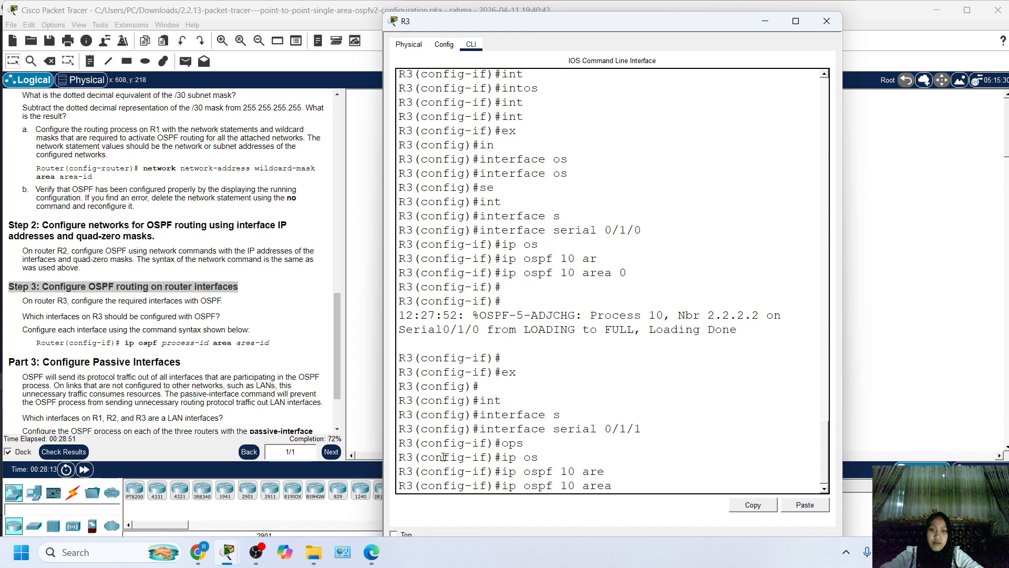
pyautogui.write('0')
pyautogui.press('Return')
pyautogui.press('Return')
pyautogui.press('Return')
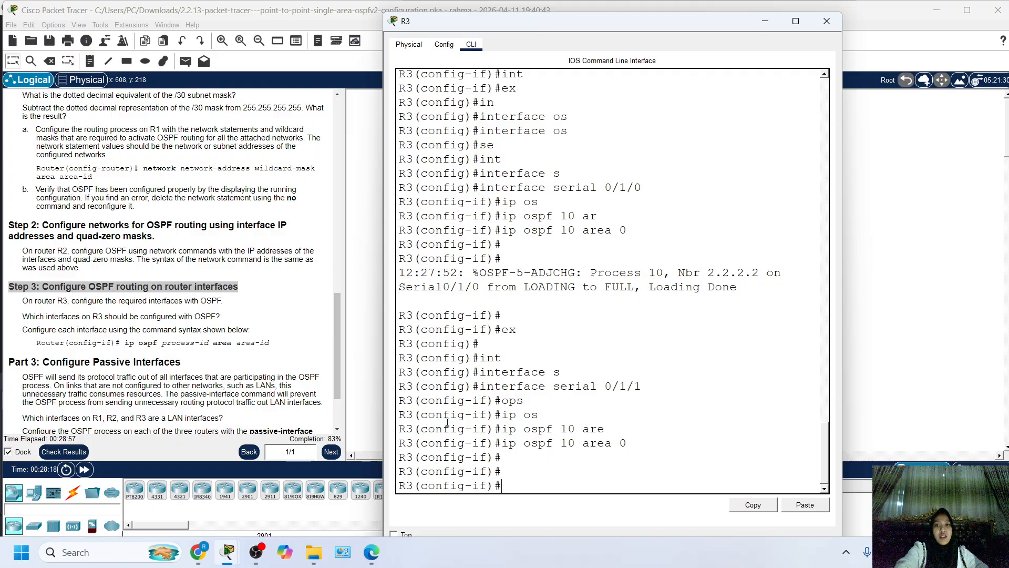
# Review R3's interface OSPF commands and the adjacency message for serial 0/1/1 in the CLI output.
pyautogui.scroll(1, 494, 382)
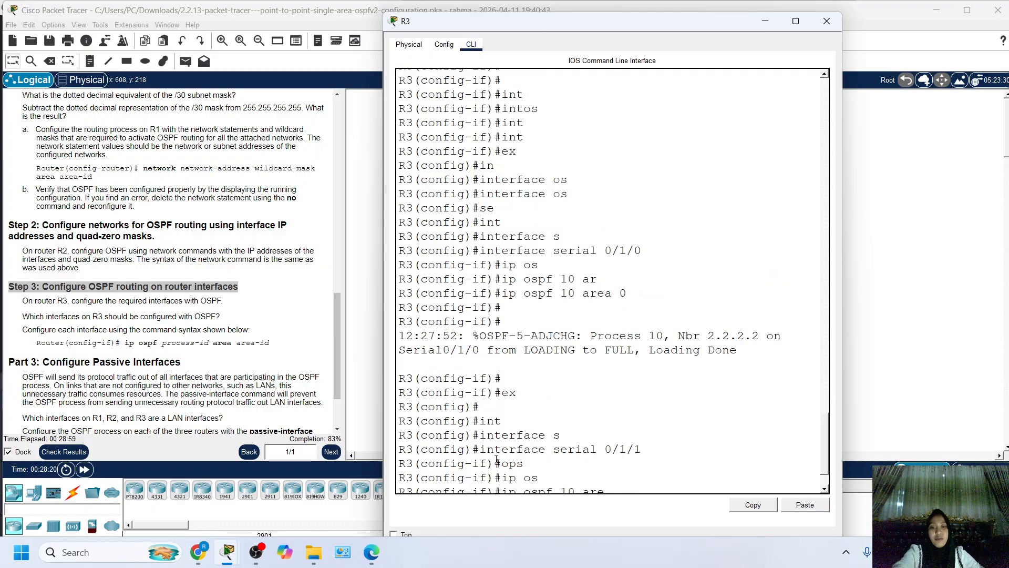
pyautogui.scroll(-1, 496, 459)
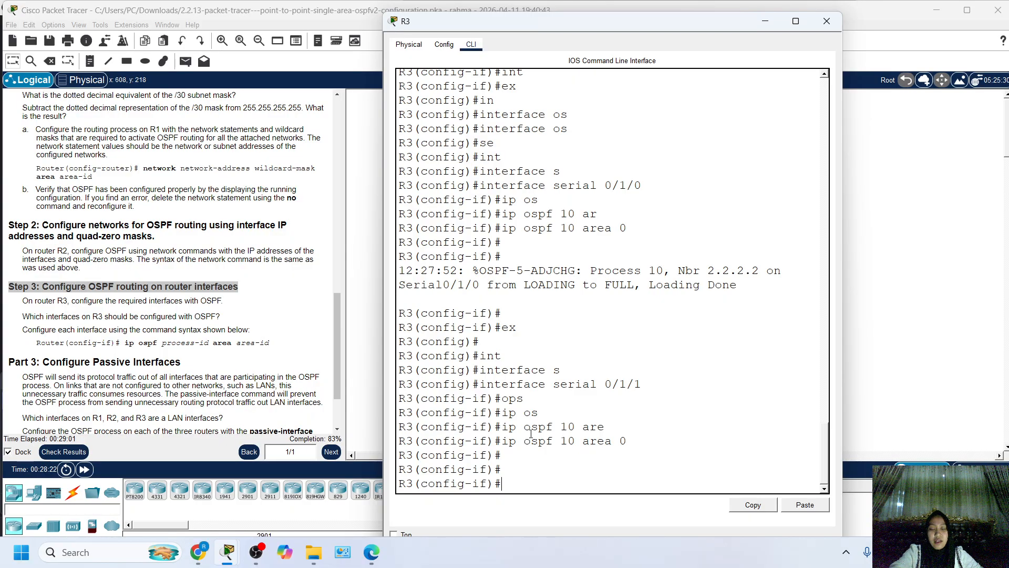
pyautogui.moveTo(462, 356); pyautogui.dragTo(517, 457)
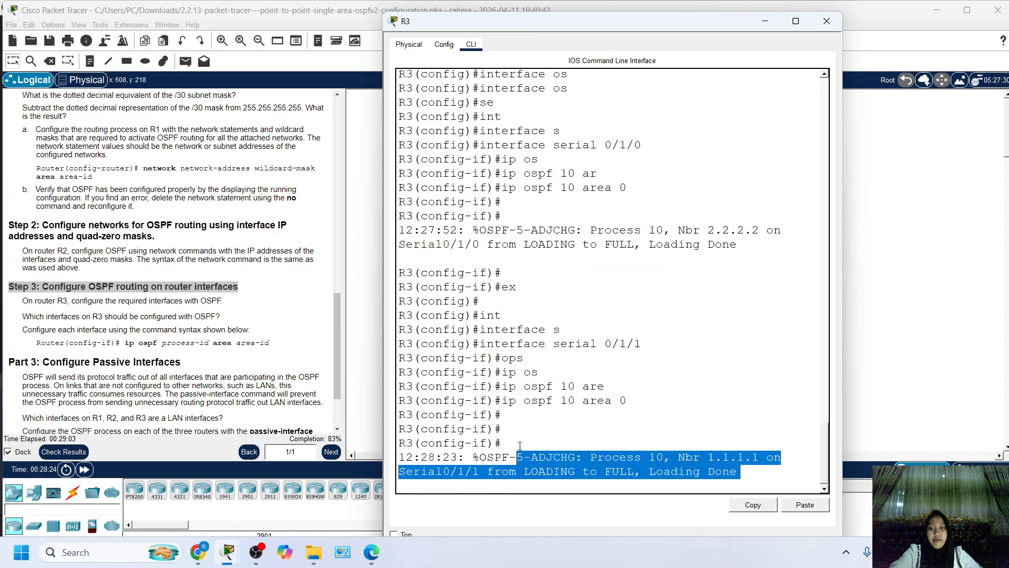
# Return to the activity instructions and read Part 3 on configuring passive interfaces for the LAN interfaces of R1, R2 and R3.
pyautogui.click(119, 288)
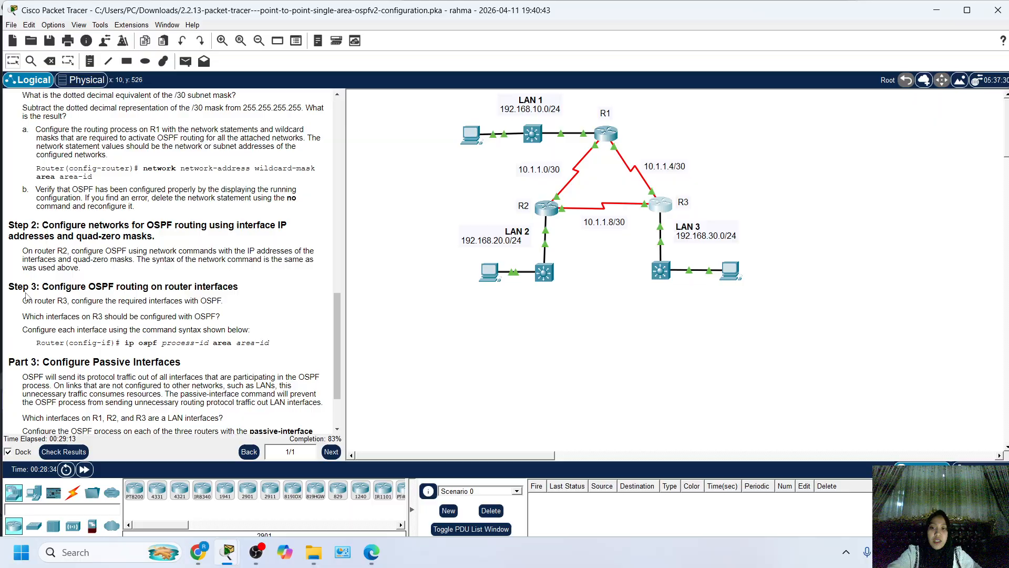
pyautogui.scroll(-3, 55, 304)
pyautogui.scroll(12, 92, 249)
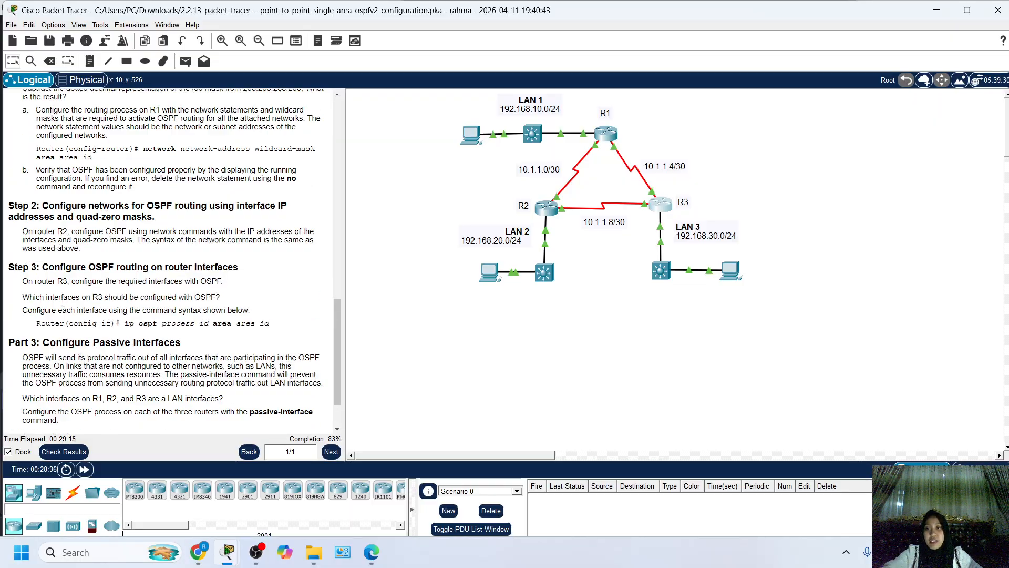
pyautogui.scroll(-10, 64, 340)
pyautogui.scroll(-3, 63, 340)
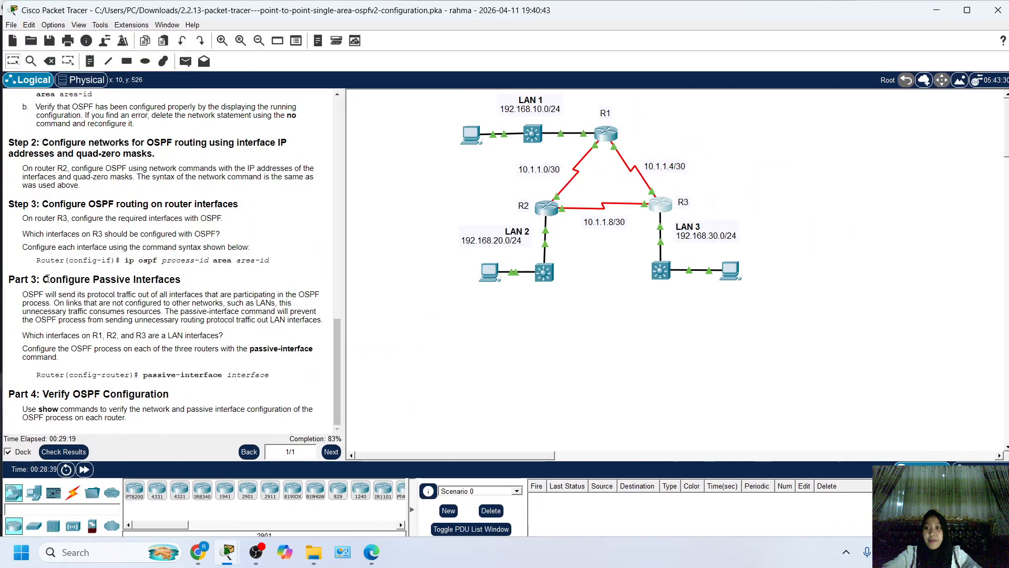
pyautogui.moveTo(50, 279); pyautogui.dragTo(211, 298)
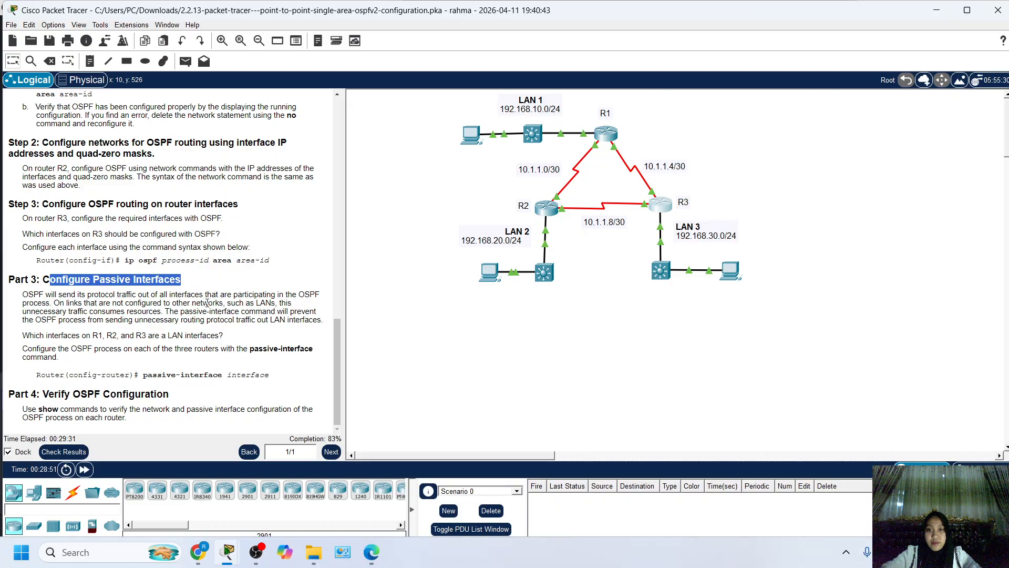
pyautogui.moveTo(22, 294); pyautogui.dragTo(220, 295)
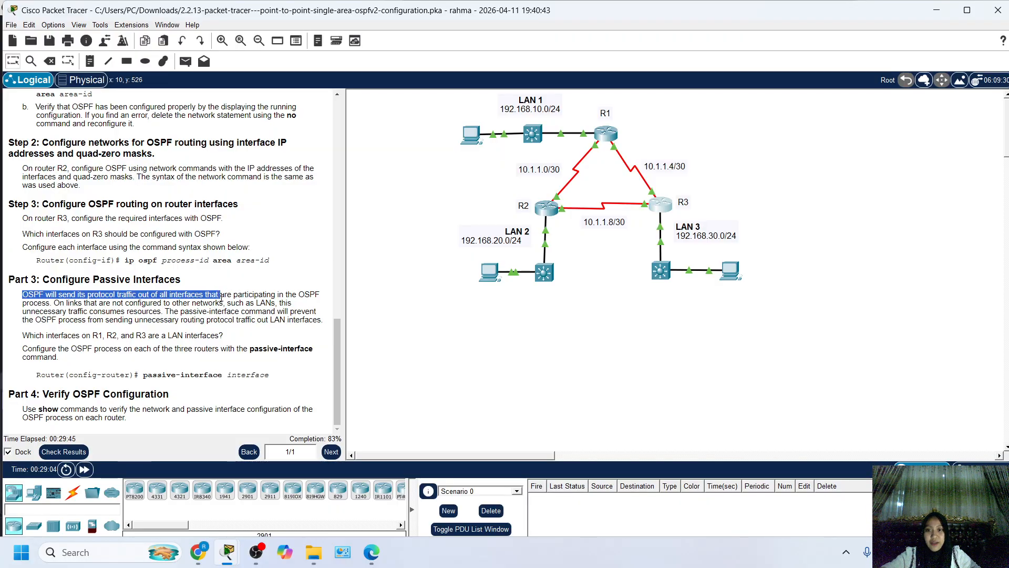
pyautogui.moveTo(220, 295); pyautogui.dragTo(196, 296)
pyautogui.click(202, 350)
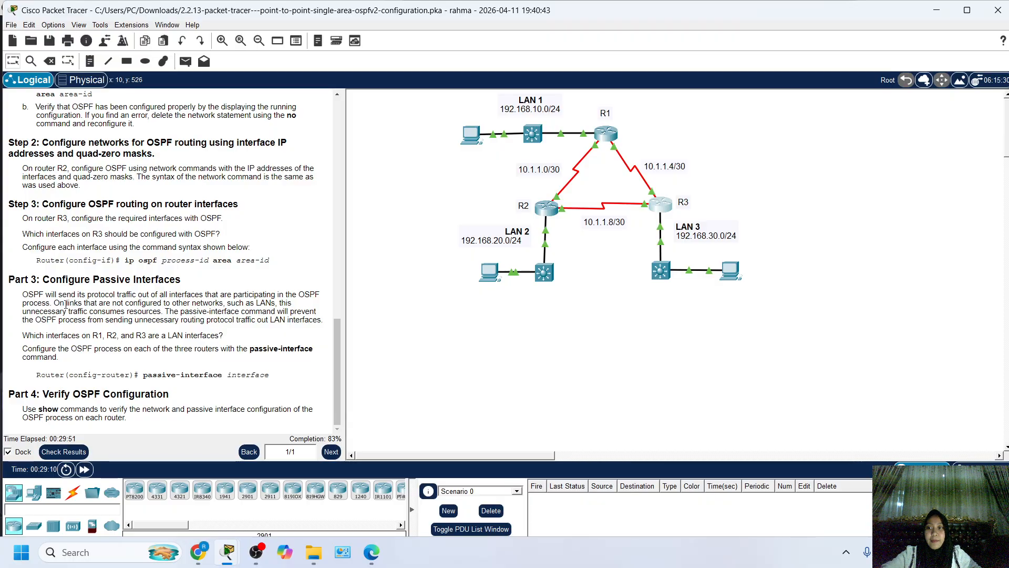
pyautogui.moveTo(61, 304); pyautogui.dragTo(277, 303)
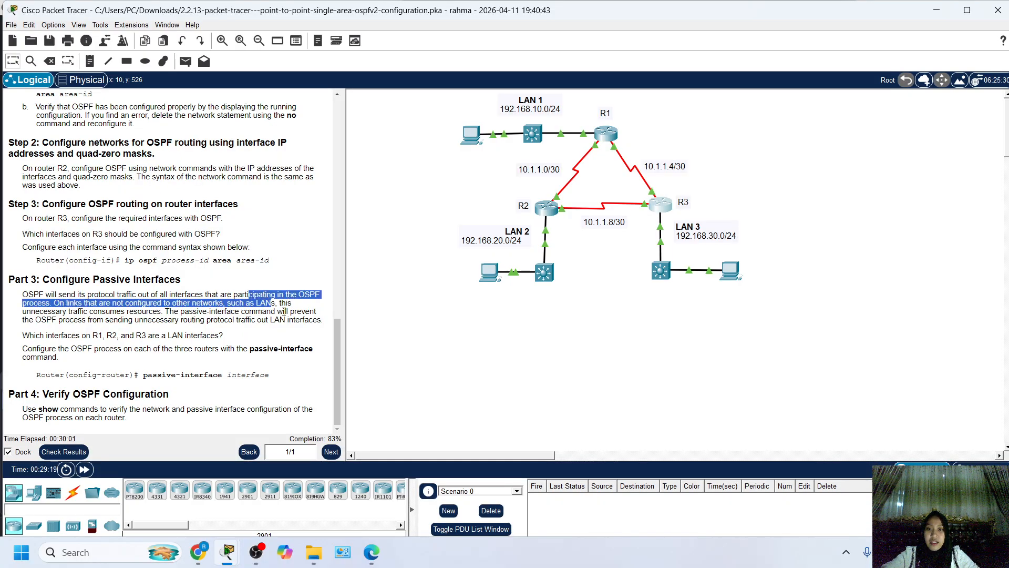
pyautogui.click(286, 310)
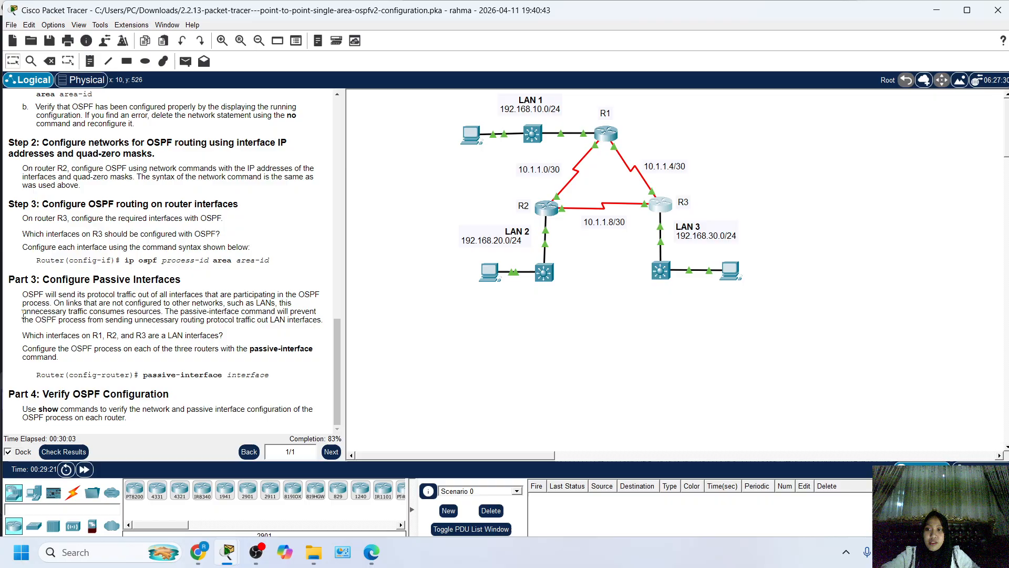
pyautogui.moveTo(22, 311); pyautogui.dragTo(78, 303)
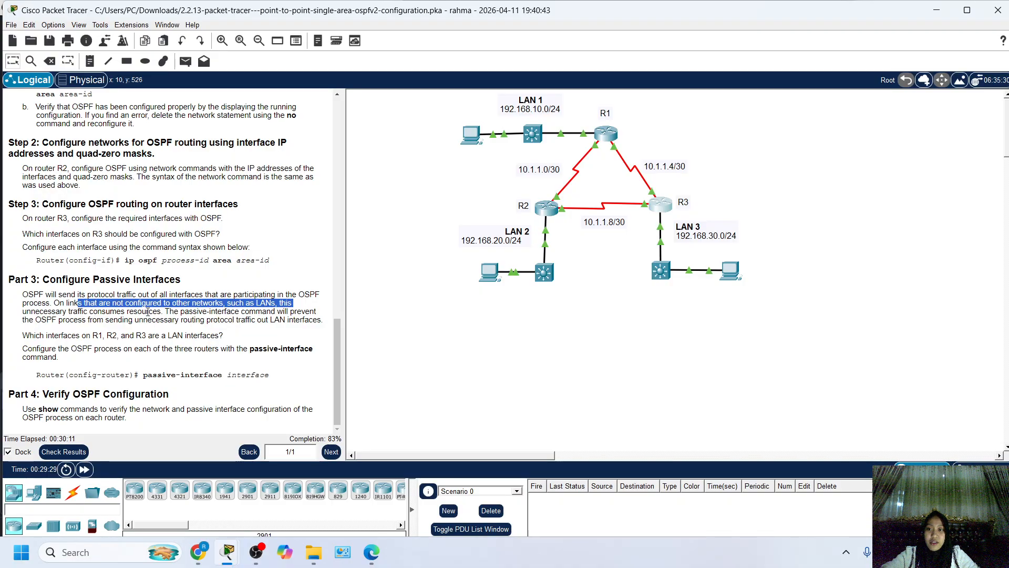
pyautogui.moveTo(126, 311); pyautogui.dragTo(236, 313)
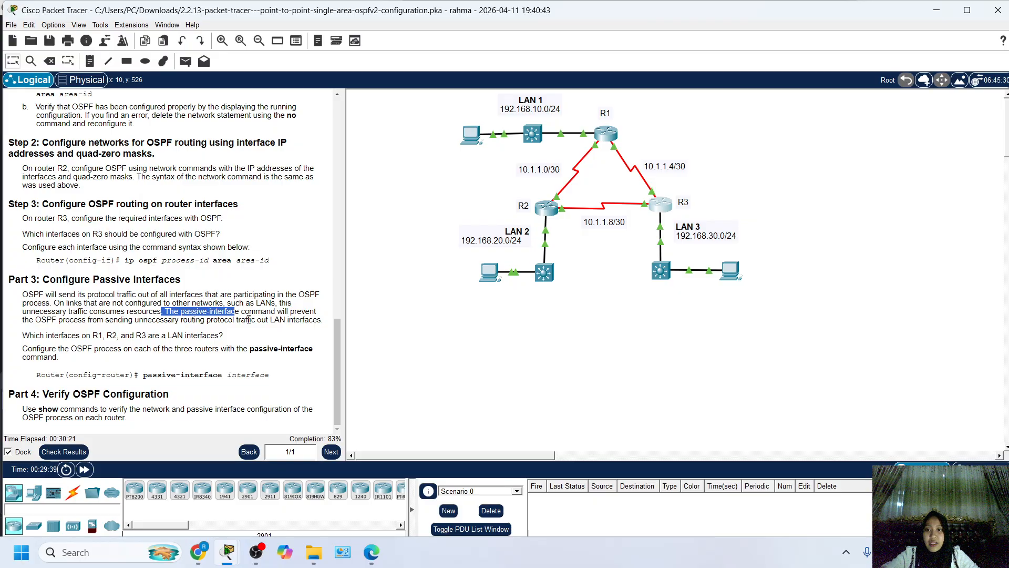
pyautogui.moveTo(316, 311); pyautogui.dragTo(309, 313)
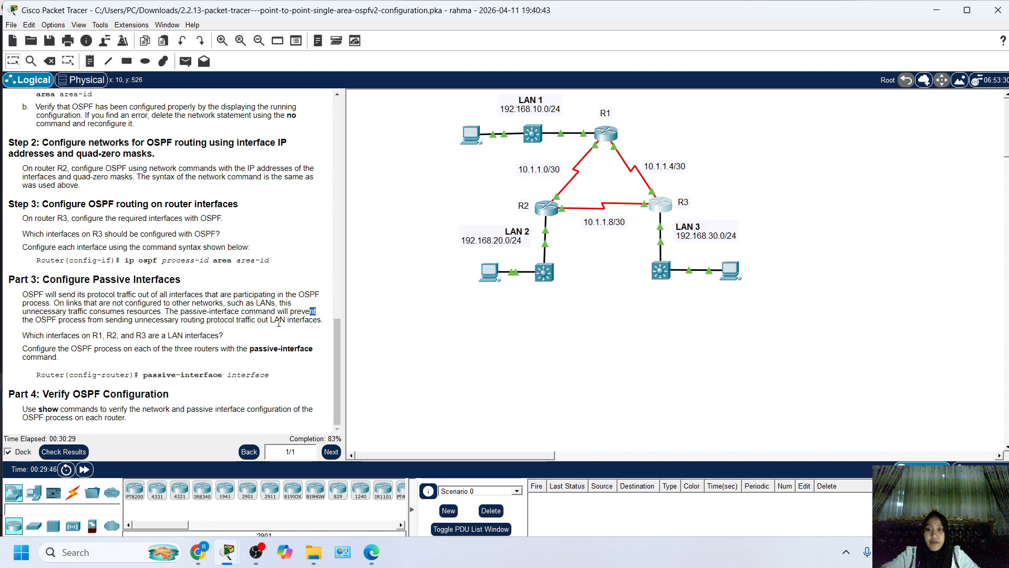
pyautogui.moveTo(275, 322); pyautogui.dragTo(338, 322)
pyautogui.click(224, 344)
pyautogui.moveTo(74, 279); pyautogui.dragTo(186, 276)
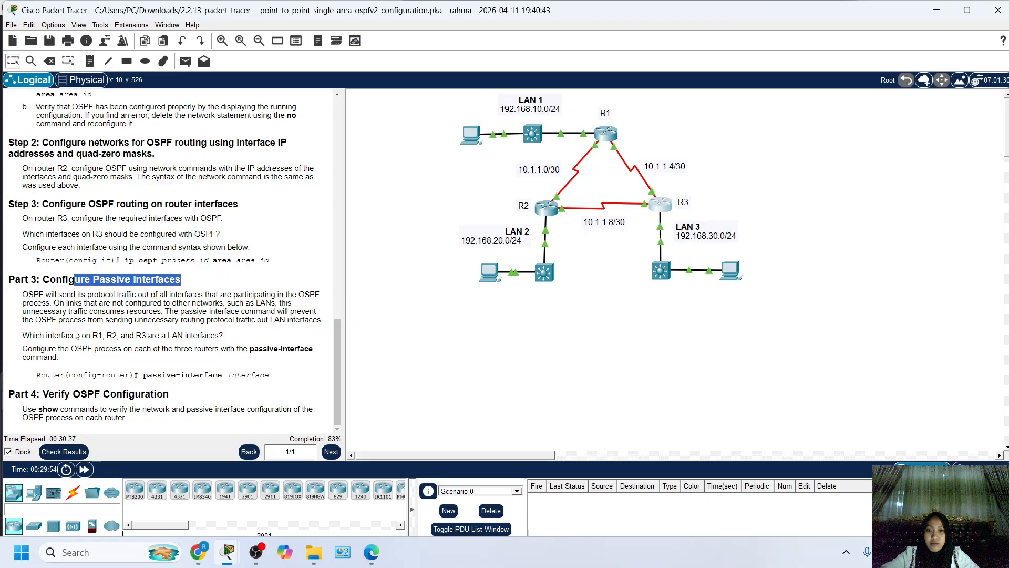
pyautogui.click(112, 347)
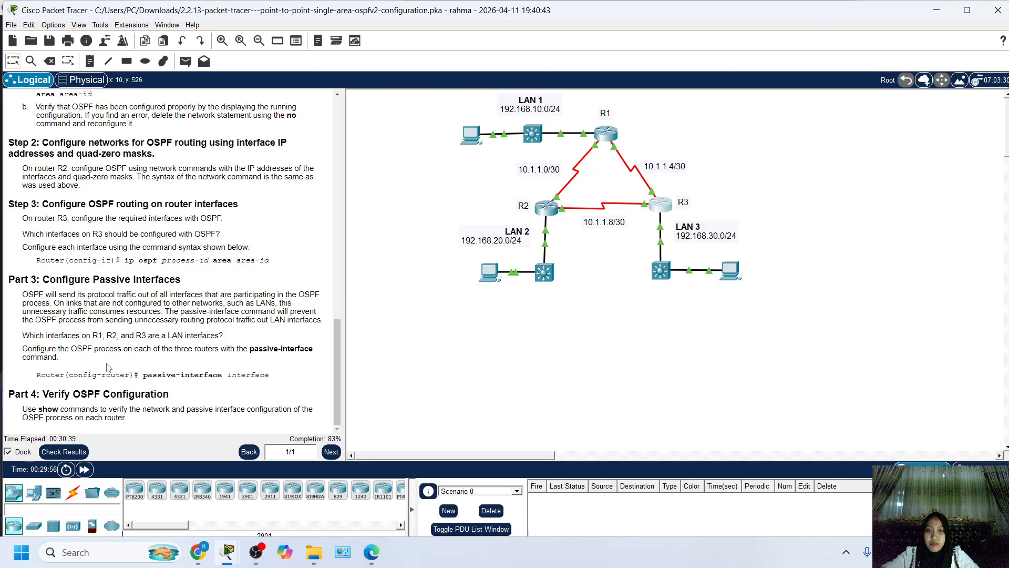
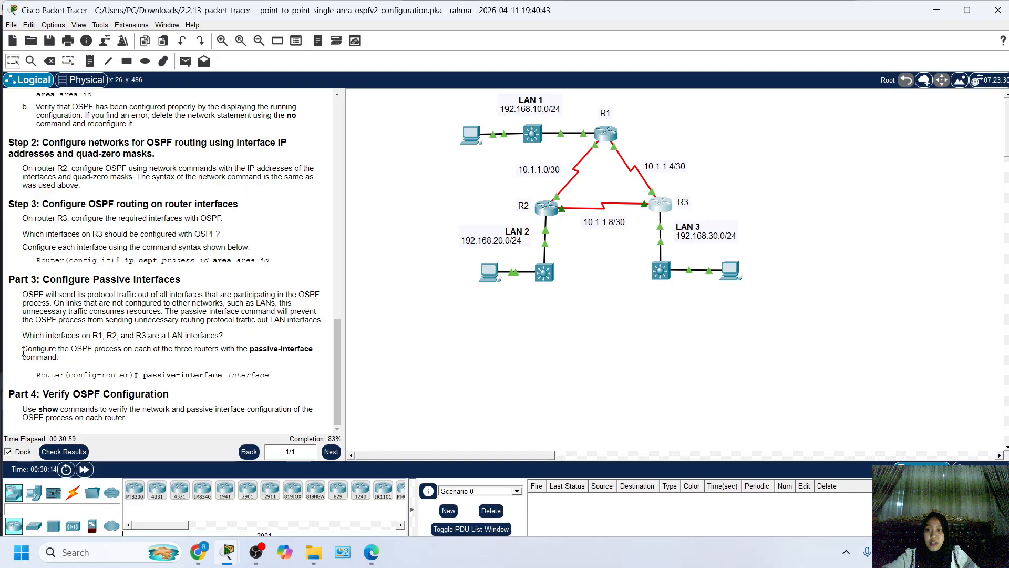
# Open R1's CLI and exit OSPF router configuration to global configuration mode.
pyautogui.moveTo(22, 348); pyautogui.dragTo(144, 374)
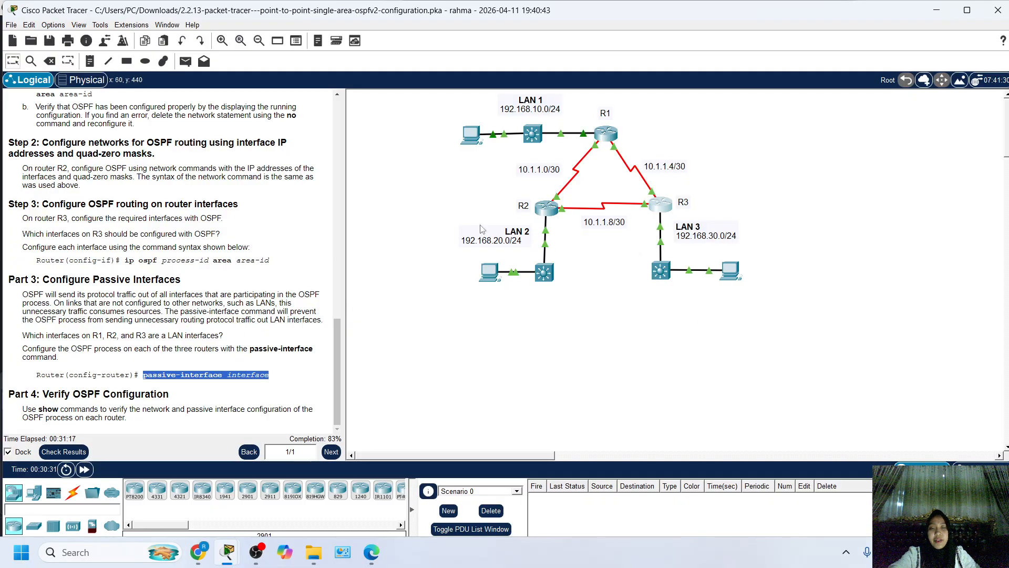
pyautogui.click(605, 135)
pyautogui.press('Return')
pyautogui.press('Return')
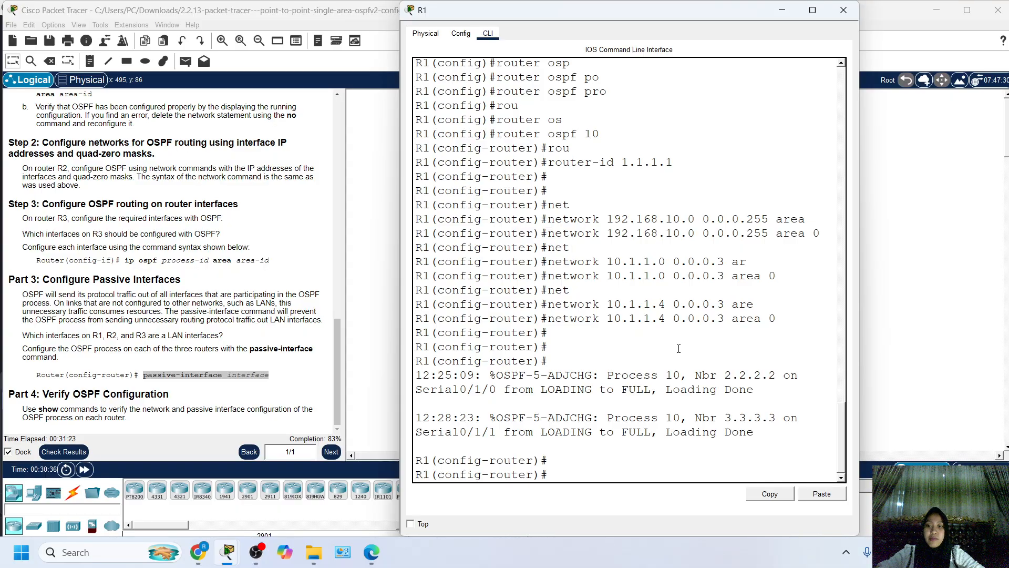
pyautogui.write('ex')
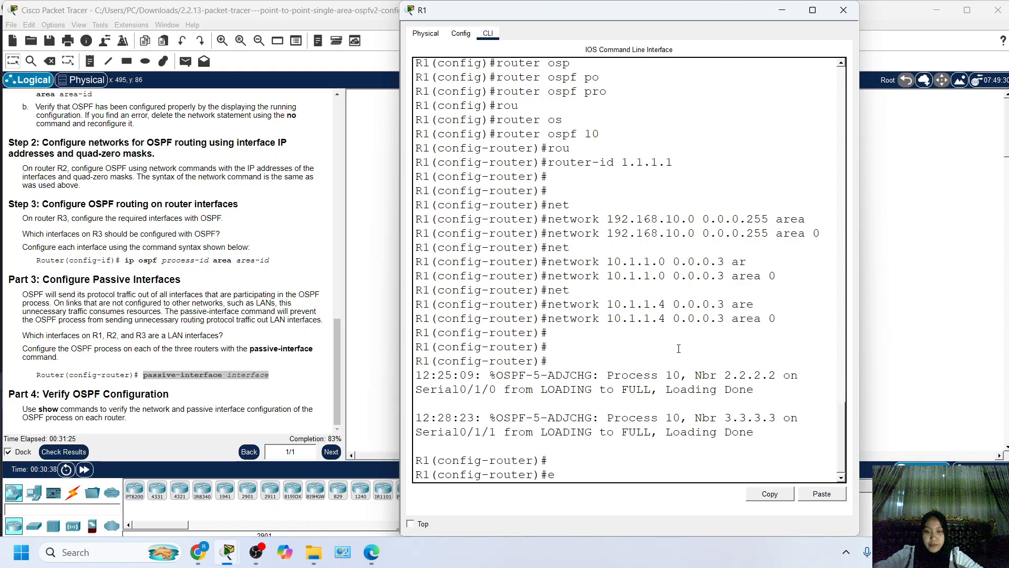
pyautogui.press('Return')
pyautogui.press('Return')
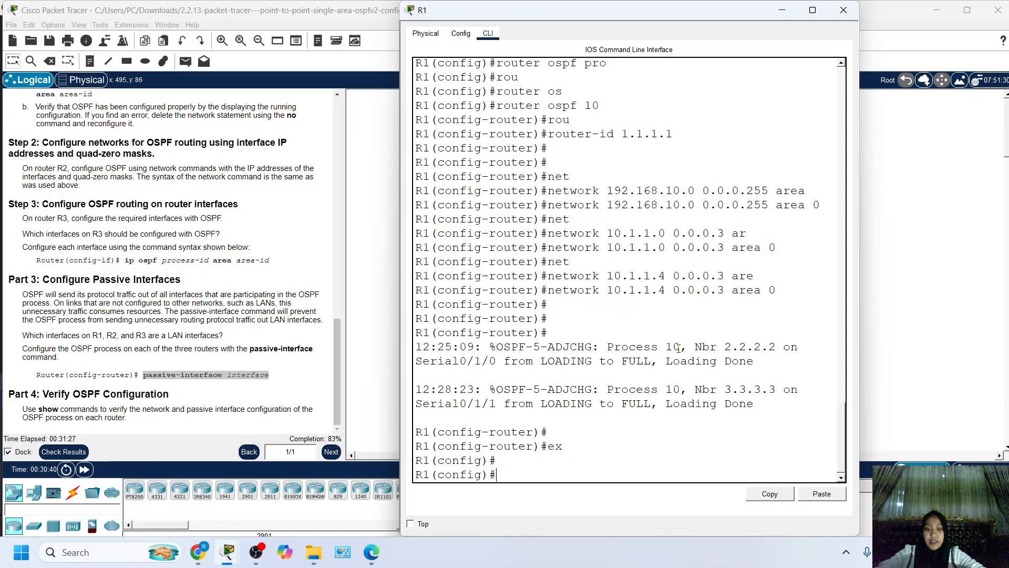
# Enter router configuration mode for OSPF process 10 on R1 with router ospf 10.
pyautogui.write('rou')
pyautogui.press('Tab')
pyautogui.write('ter os')
pyautogui.press('Tab')
pyautogui.write('pf')
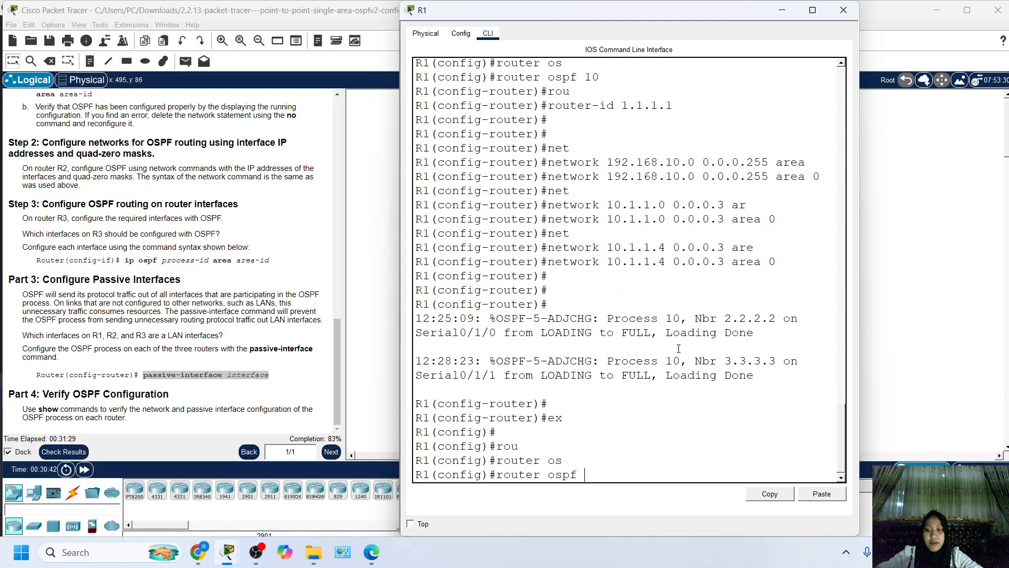
pyautogui.write(' 10')
pyautogui.press('Return')
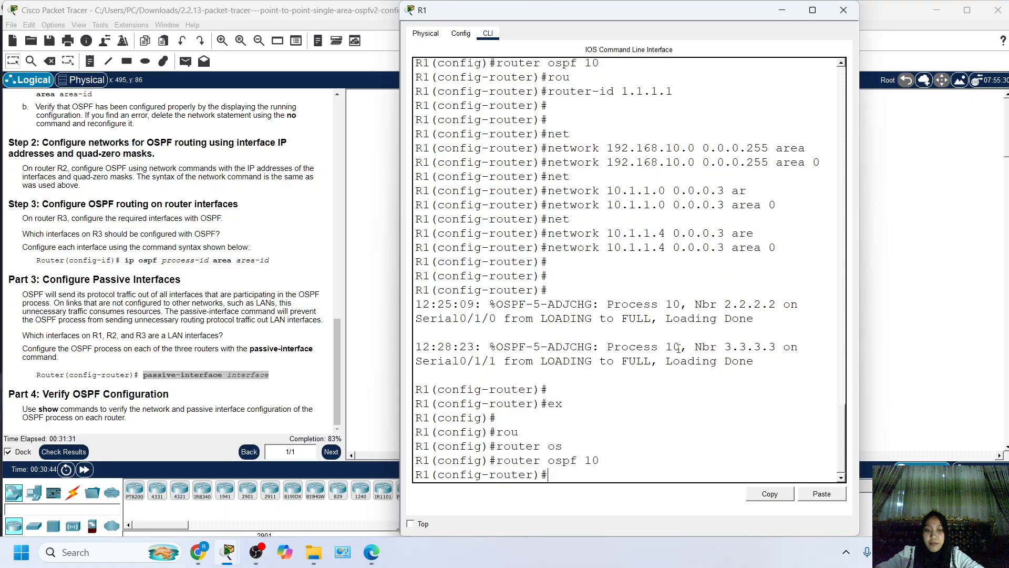
# Make R1's LAN interface passive in OSPF with passive-interface gigabitEthernet 0/0/0, and go back to the topology.
pyautogui.write('pas')
pyautogui.press('Tab')
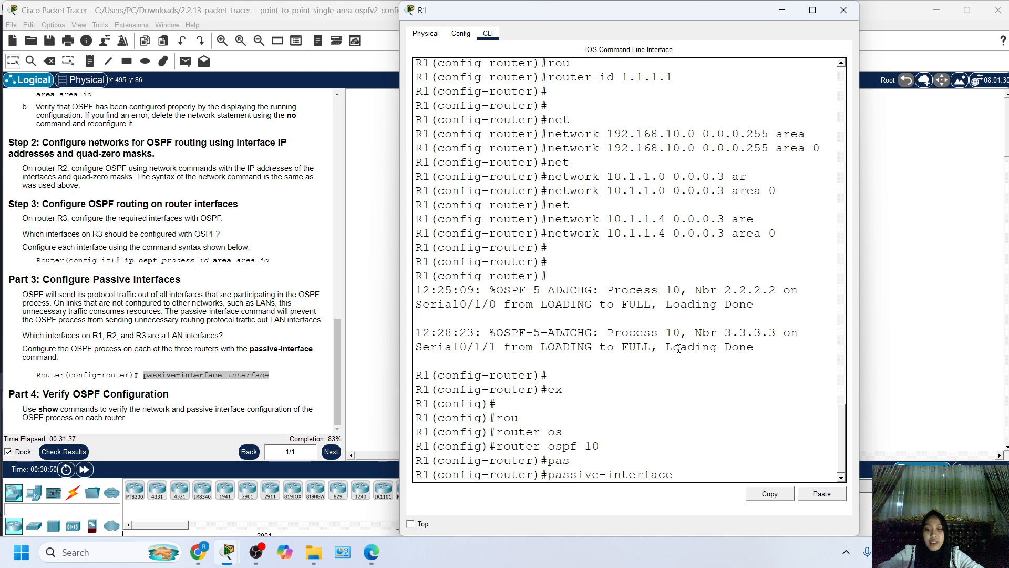
pyautogui.write('git')
pyautogui.press('Tab')
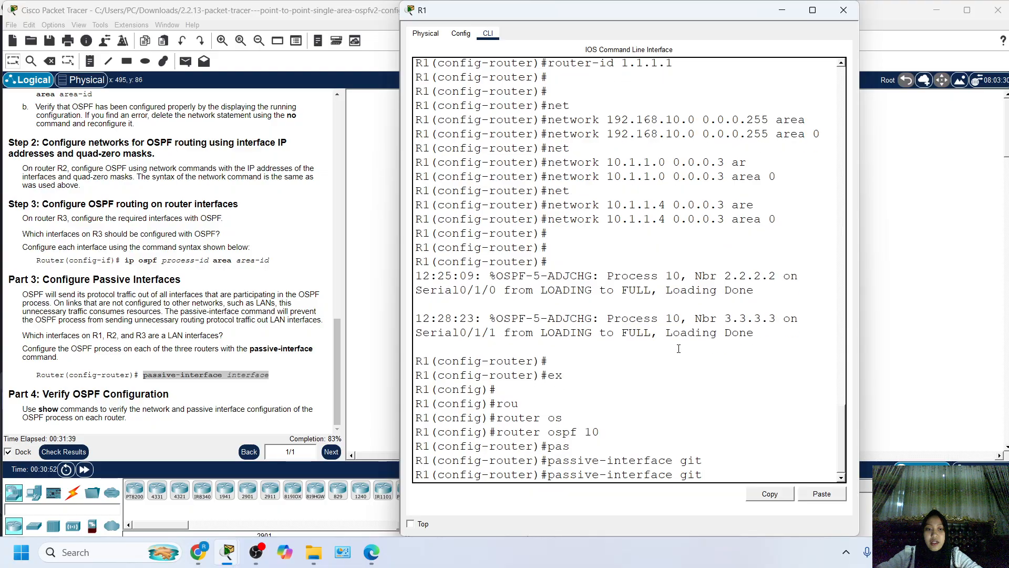
pyautogui.press('BackSpace')
pyautogui.press('Tab')
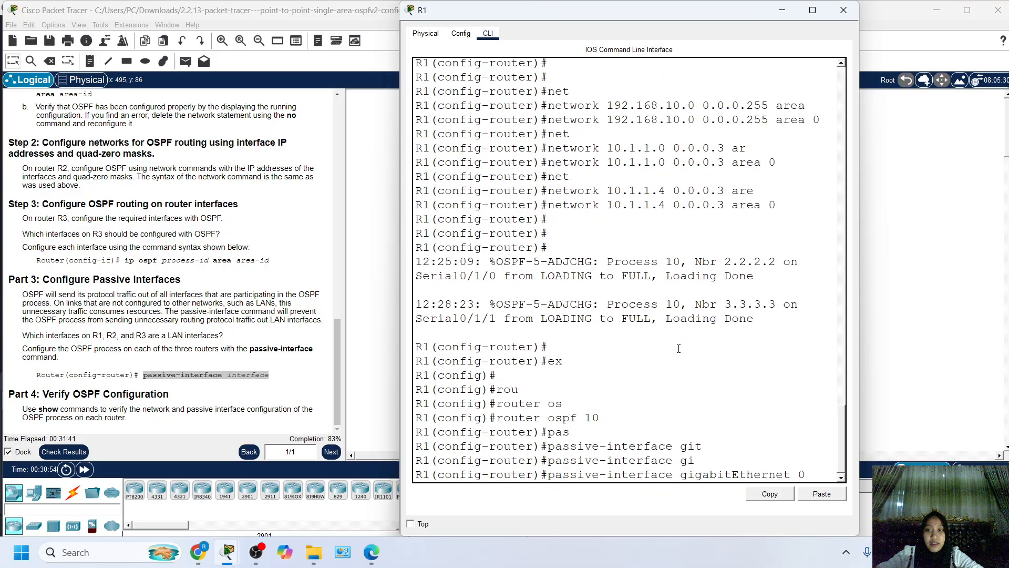
pyautogui.write('0/0/0')
pyautogui.press('Return')
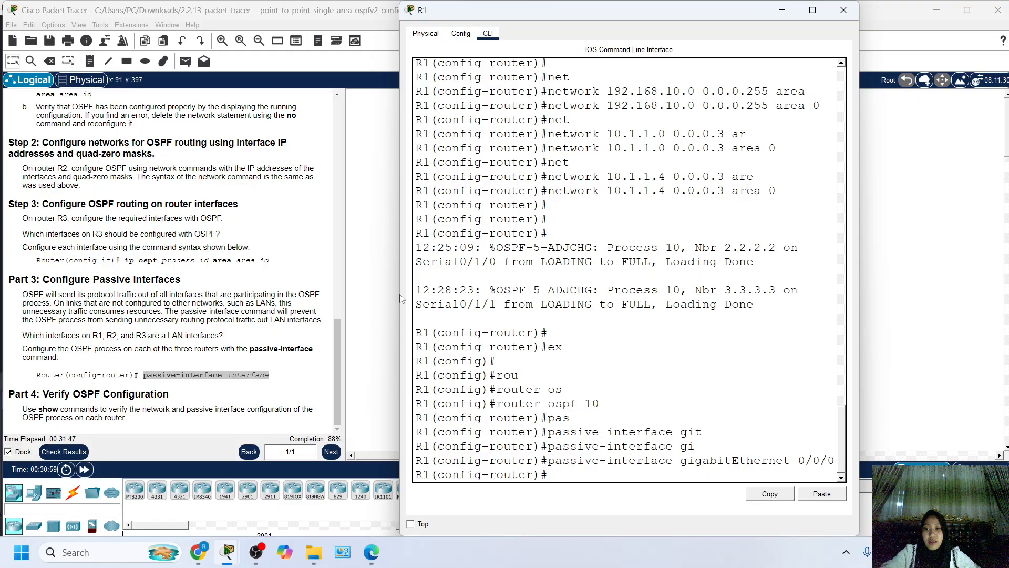
pyautogui.click(394, 281)
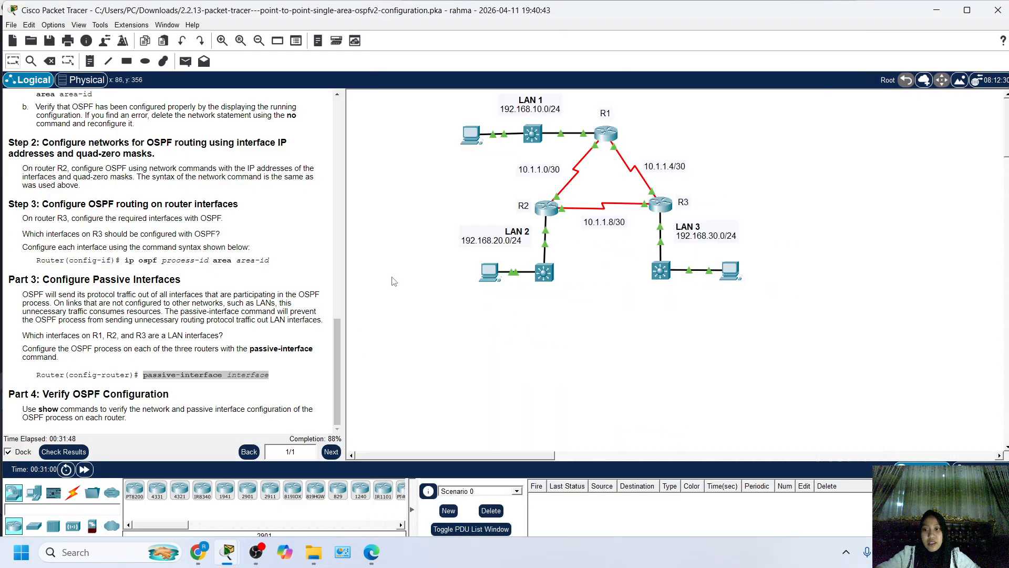
# Open R2's CLI and exit OSPF router configuration to global configuration mode.
pyautogui.click(547, 207)
pyautogui.press('Return')
pyautogui.press('Return')
pyautogui.press('Return')
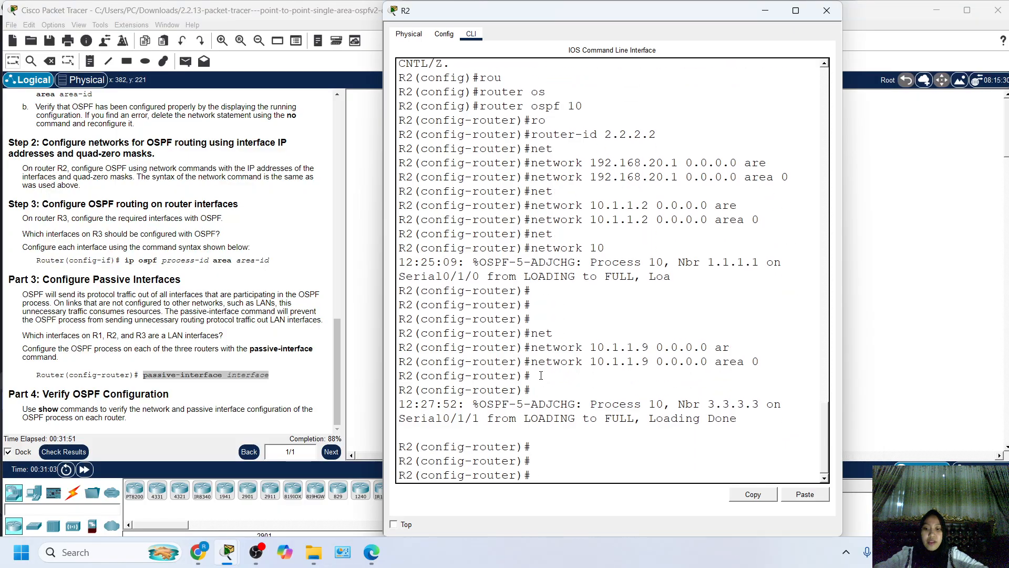
pyautogui.write('ex')
pyautogui.press('Return')
pyautogui.press('Return')
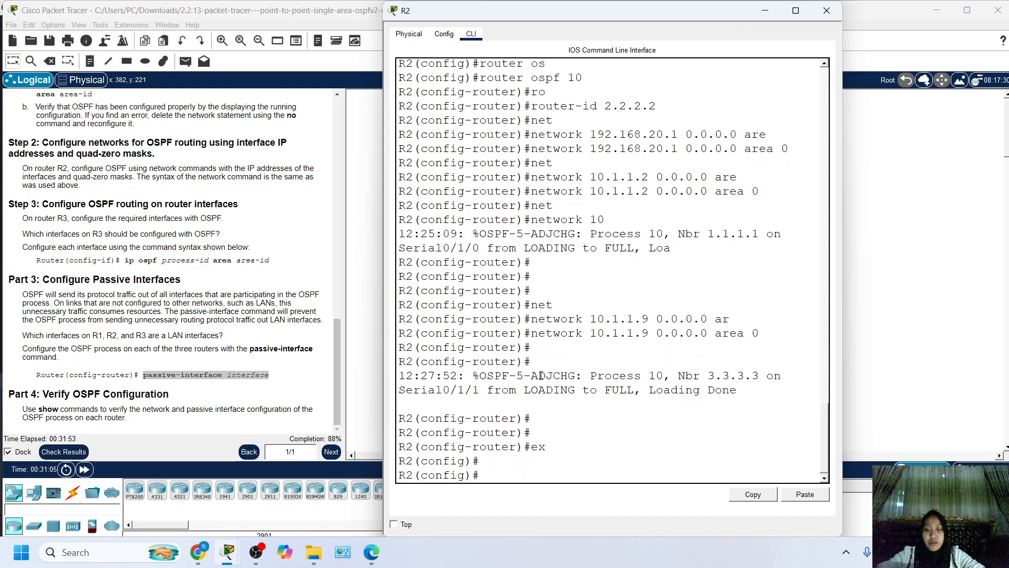
# Enter router configuration mode for OSPF process 10 on R2 with router ospf 10.
pyautogui.write('ro')
pyautogui.press('Tab')
pyautogui.write('os')
pyautogui.press('Tab')
pyautogui.write('10')
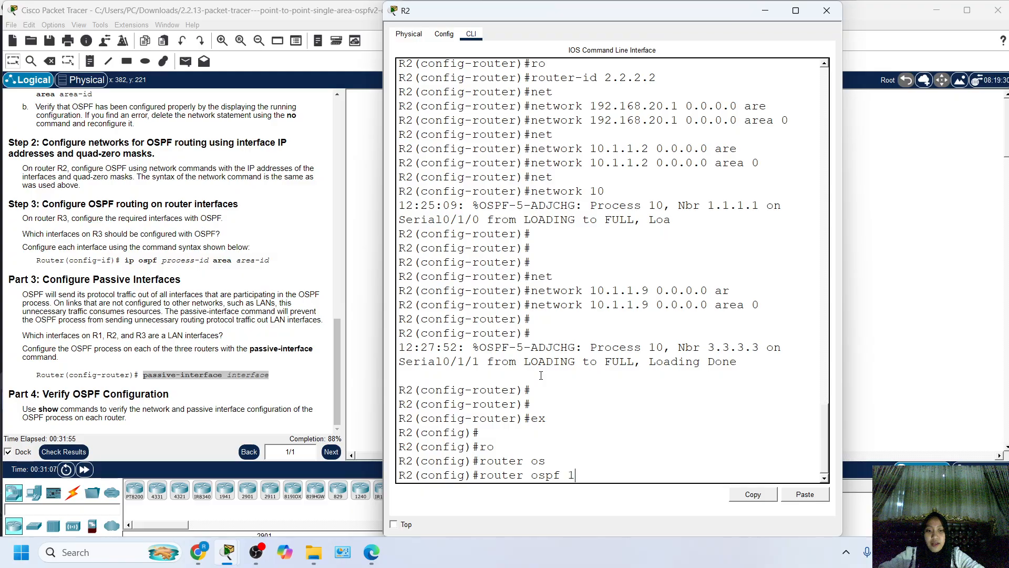
pyautogui.press('Return')
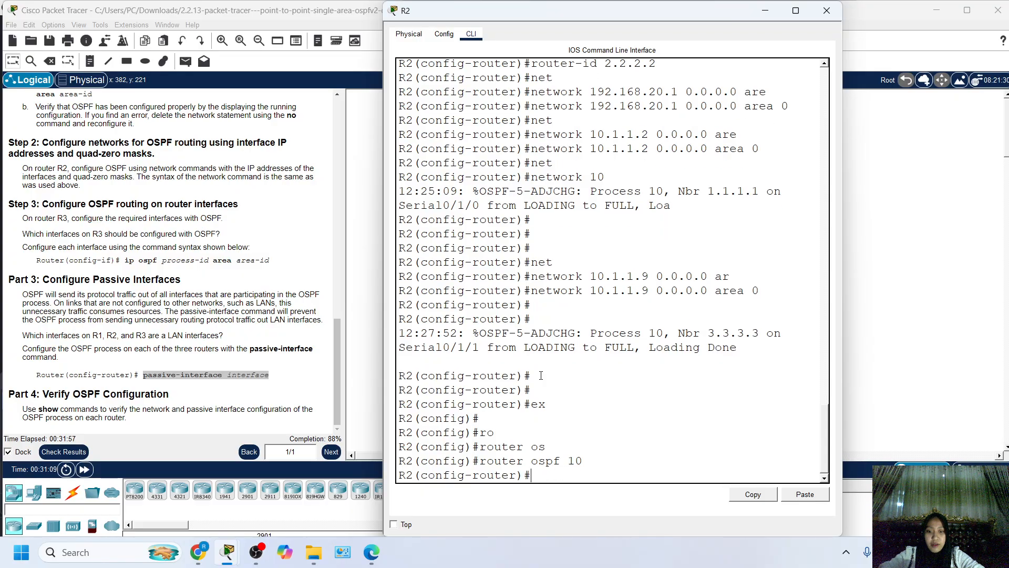
# Make R2's LAN interface passive in OSPF with passive-interface gigabitEthernet 0/0/0, and go back to the topology.
pyautogui.write('pas')
pyautogui.press('Tab')
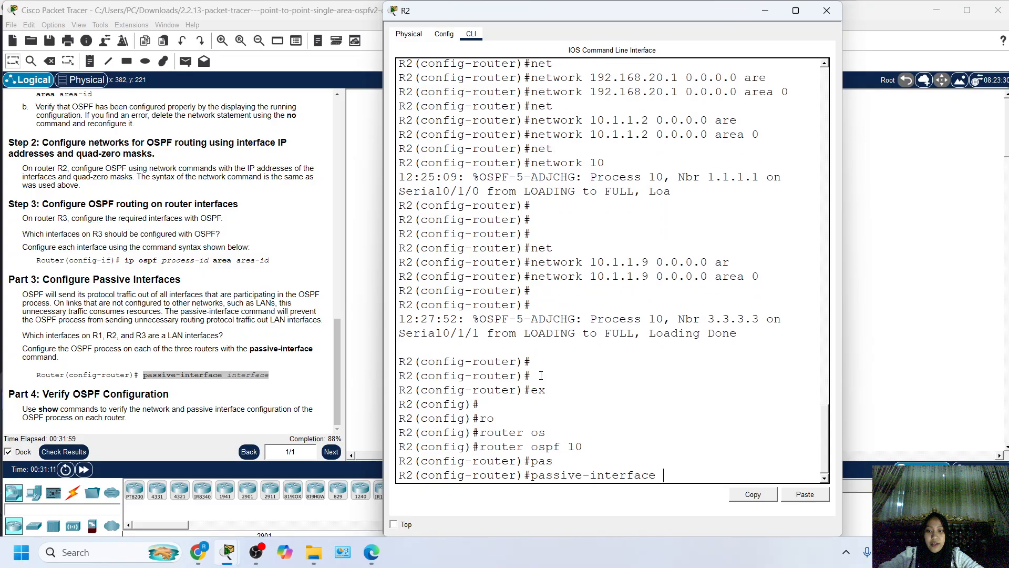
pyautogui.write('gi')
pyautogui.press('Tab')
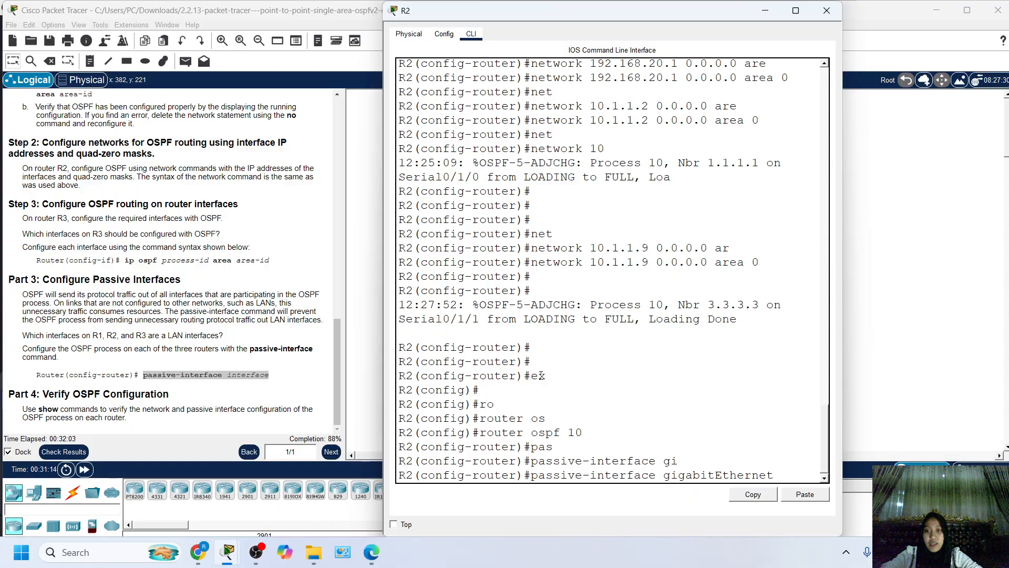
pyautogui.write('0/0/0')
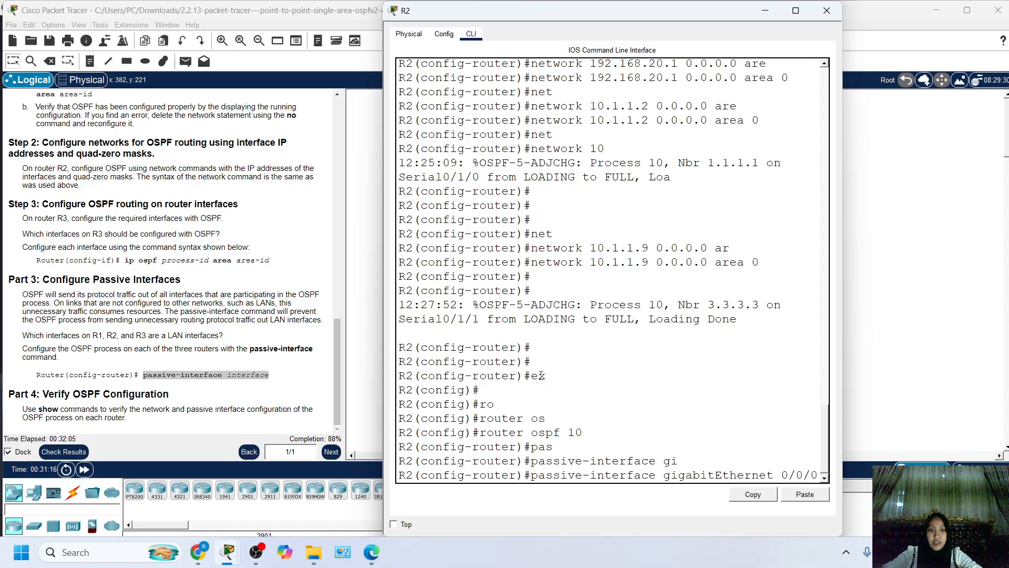
pyautogui.press('Return')
pyautogui.press('Return')
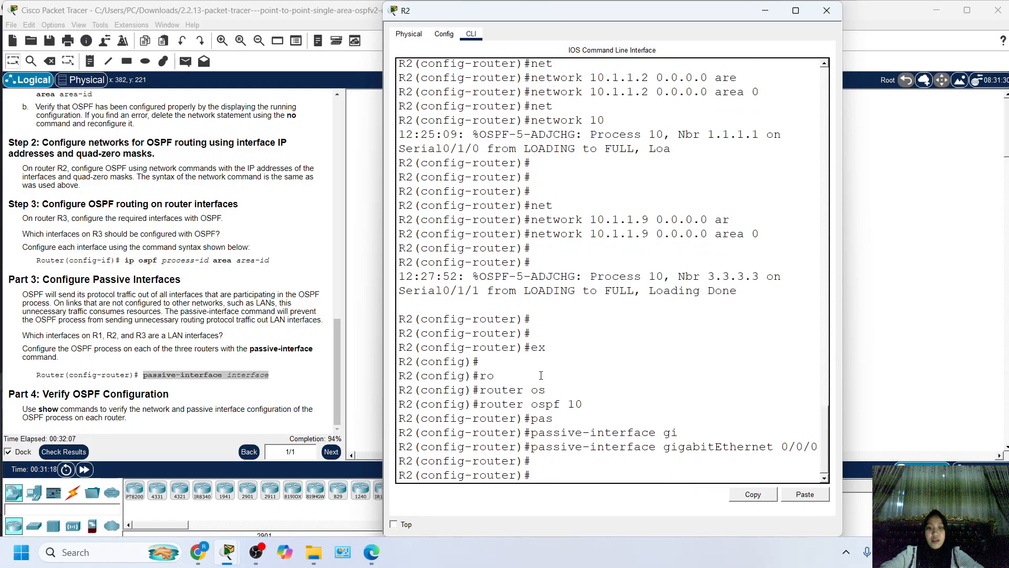
pyautogui.click(938, 300)
# Open R3's CLI and exit interface configuration to global configuration mode.
pyautogui.click(665, 210)
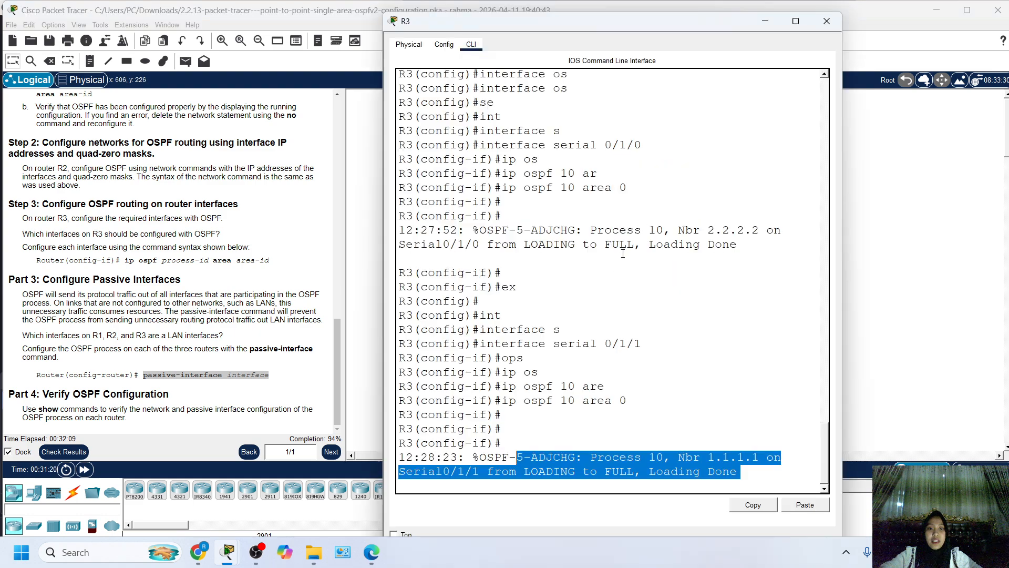
pyautogui.click(622, 254)
pyautogui.press('Return')
pyautogui.press('Return')
pyautogui.write('ex')
pyautogui.press('Return')
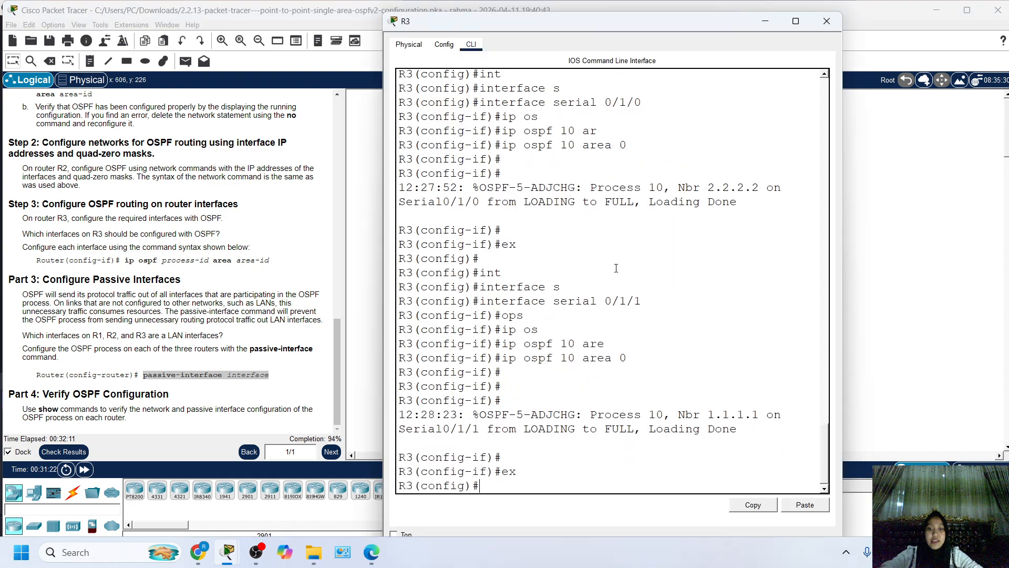
# Enter router configuration mode for OSPF process 10 on R3 with router ospf 10.
pyautogui.write('ro')
pyautogui.press('Tab')
pyautogui.write('o')
pyautogui.press('Tab')
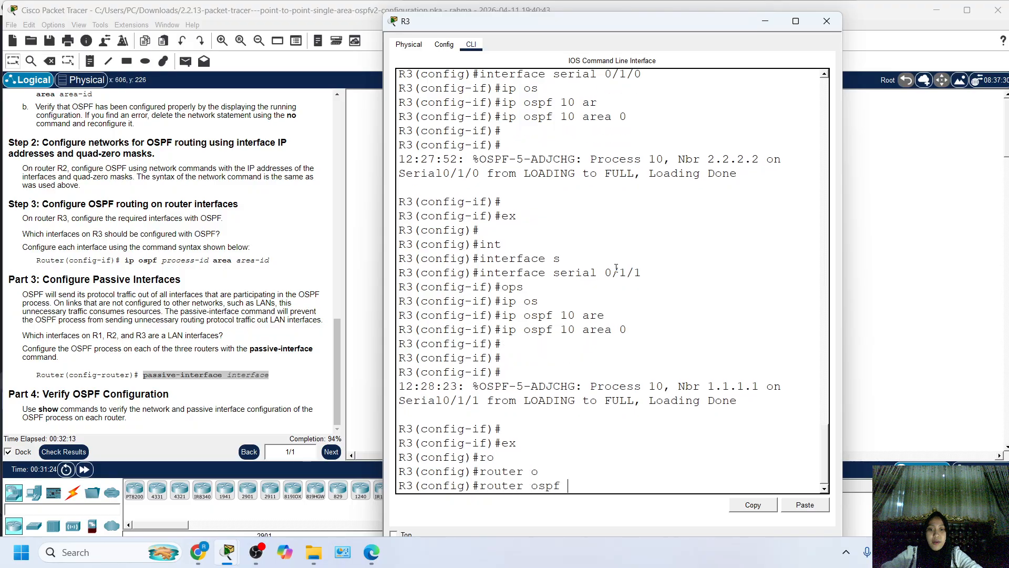
pyautogui.write('10')
pyautogui.press('Return')
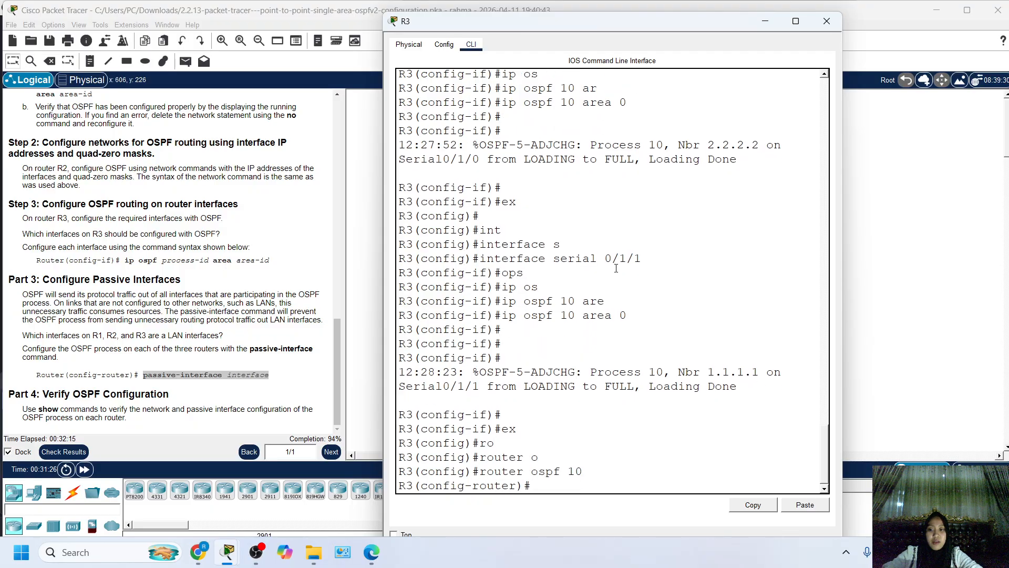
# Make R3's LAN interface passive in OSPF with passive-interface gigabitEthernet 0/0/0.
pyautogui.write('pa')
pyautogui.press('Tab')
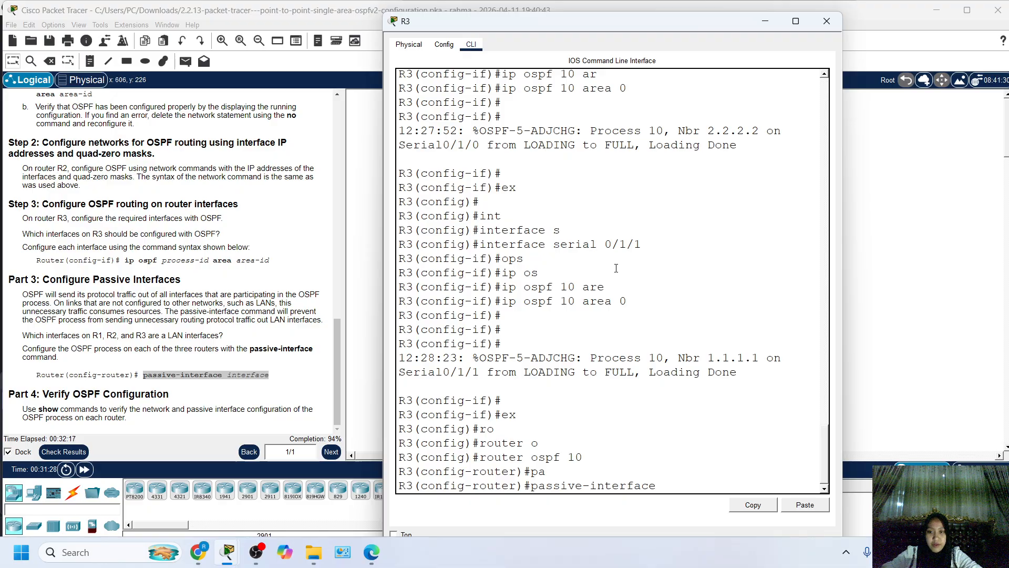
pyautogui.write('gi')
pyautogui.press('Tab')
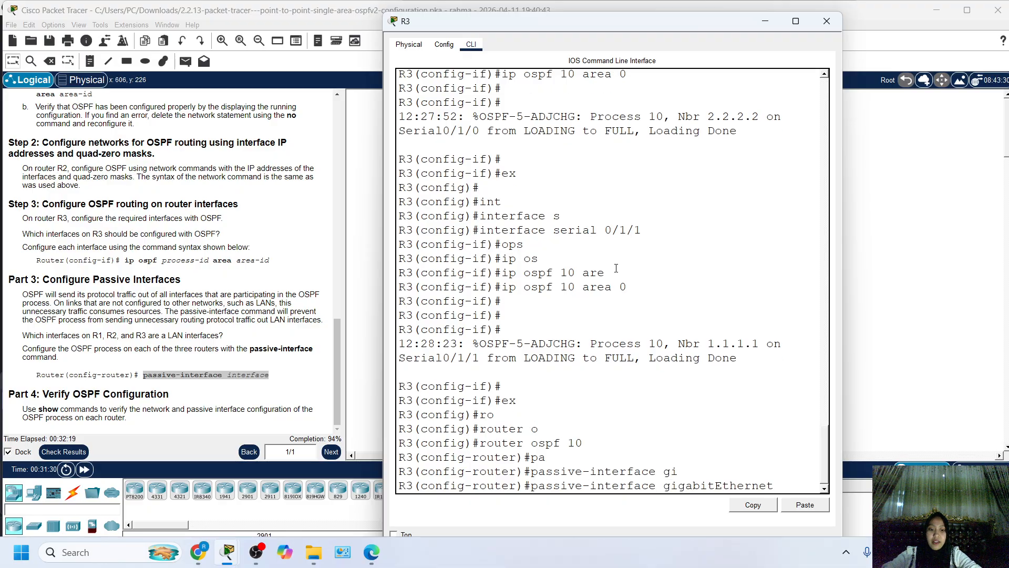
pyautogui.write('0/0/0')
pyautogui.press('Return')
pyautogui.press('Return')
pyautogui.press('Return')
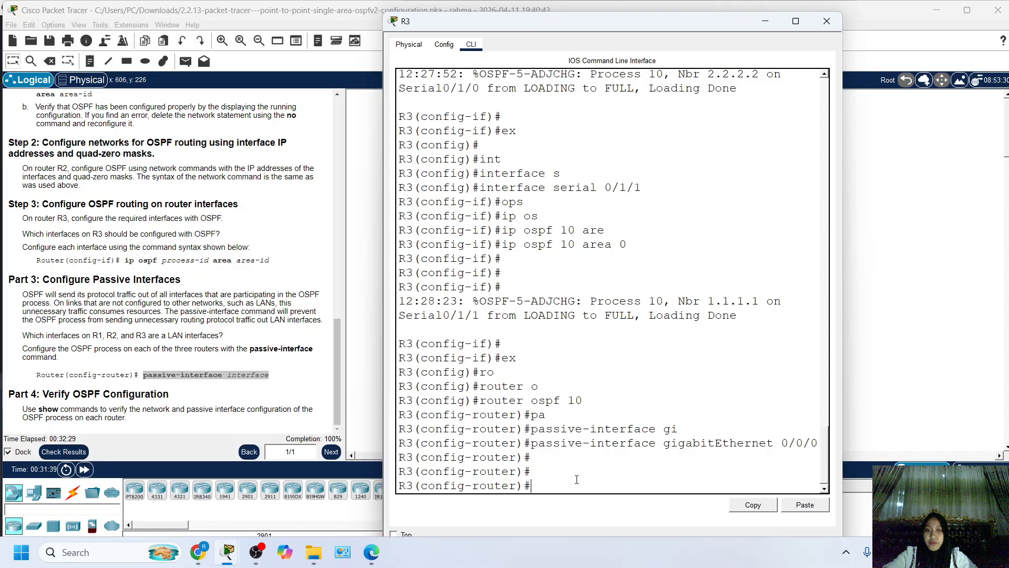
# End configuration mode on R3 and examine its routing table with show ip route.
pyautogui.write('end')
pyautogui.press('Return')
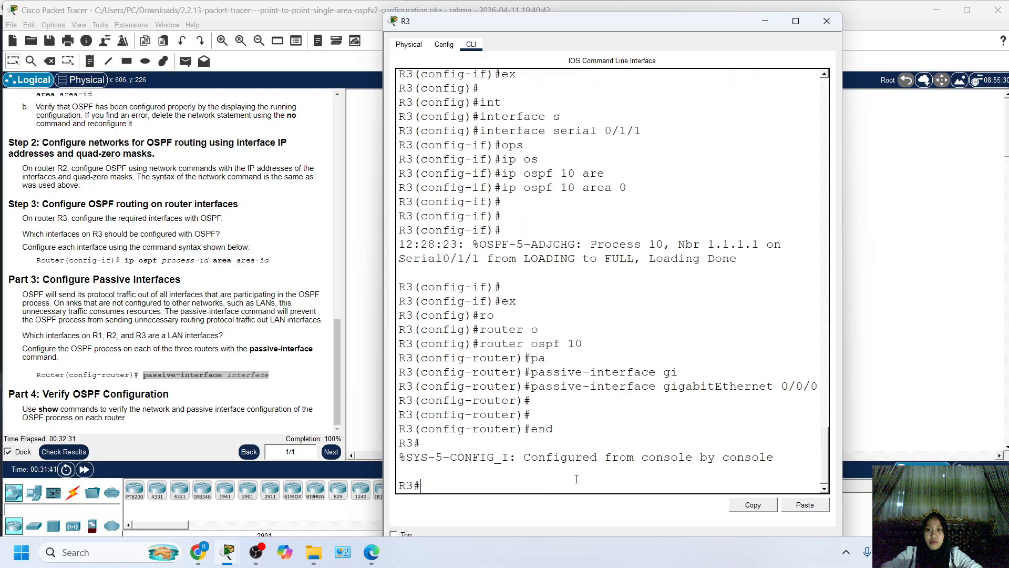
pyautogui.write('sh ip r')
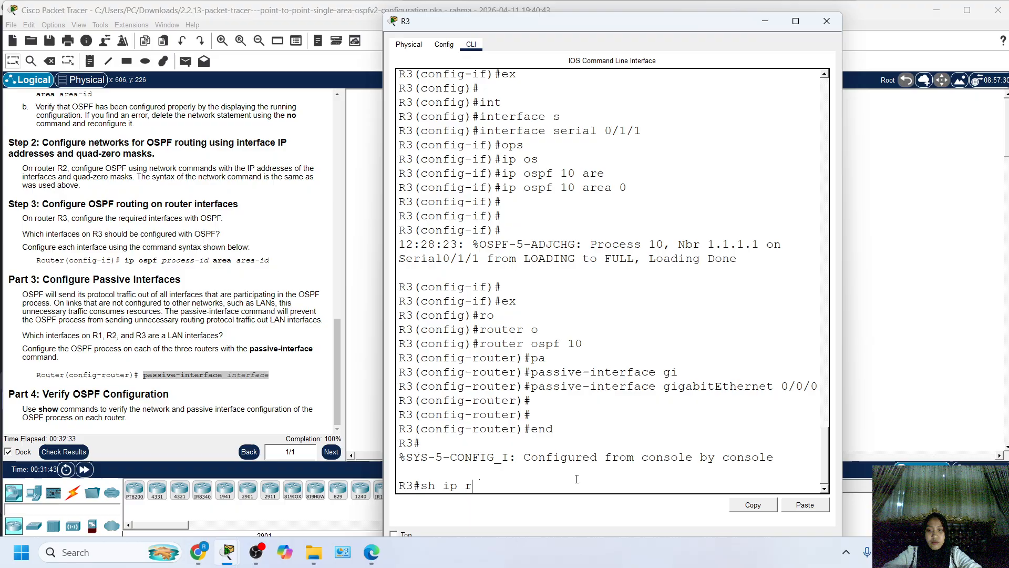
pyautogui.press('Return')
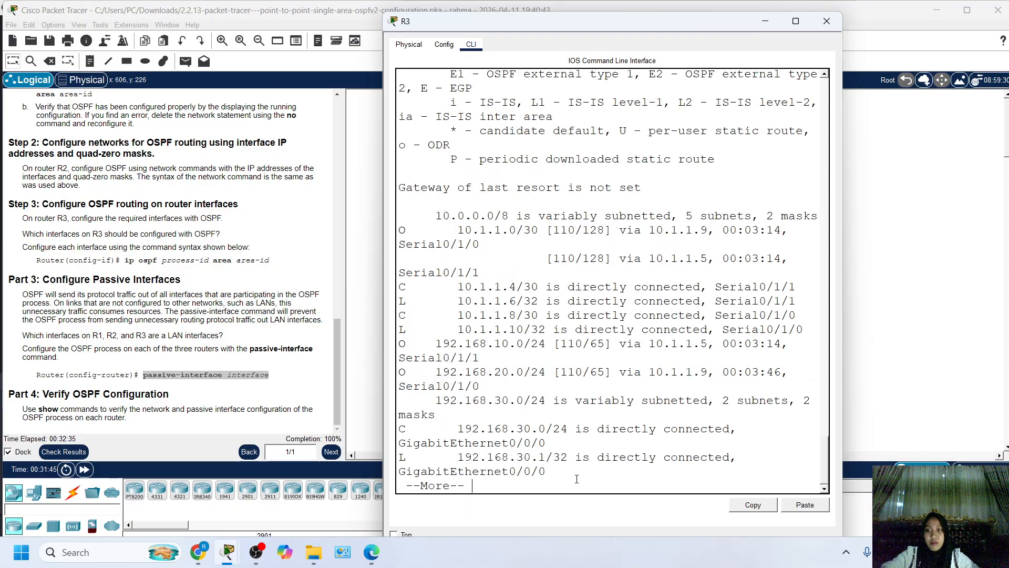
pyautogui.press('space')
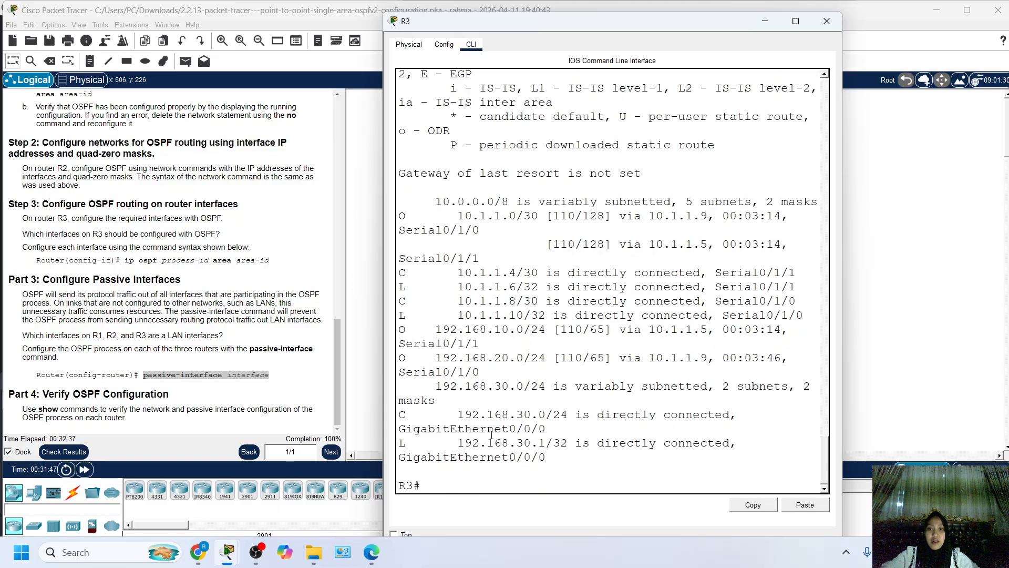
pyautogui.scroll(6, 484, 216)
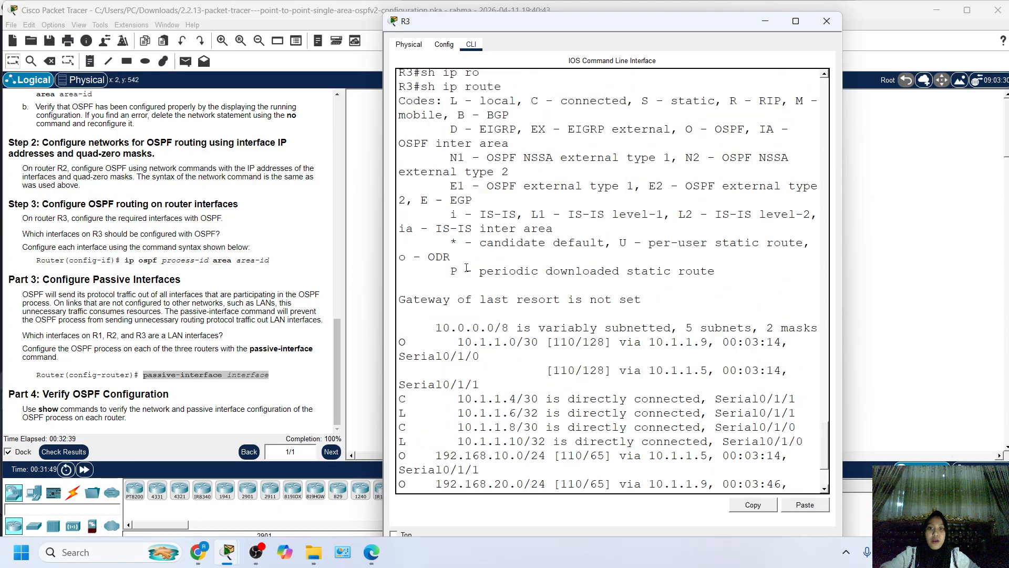
pyautogui.moveTo(499, 213); pyautogui.dragTo(428, 210)
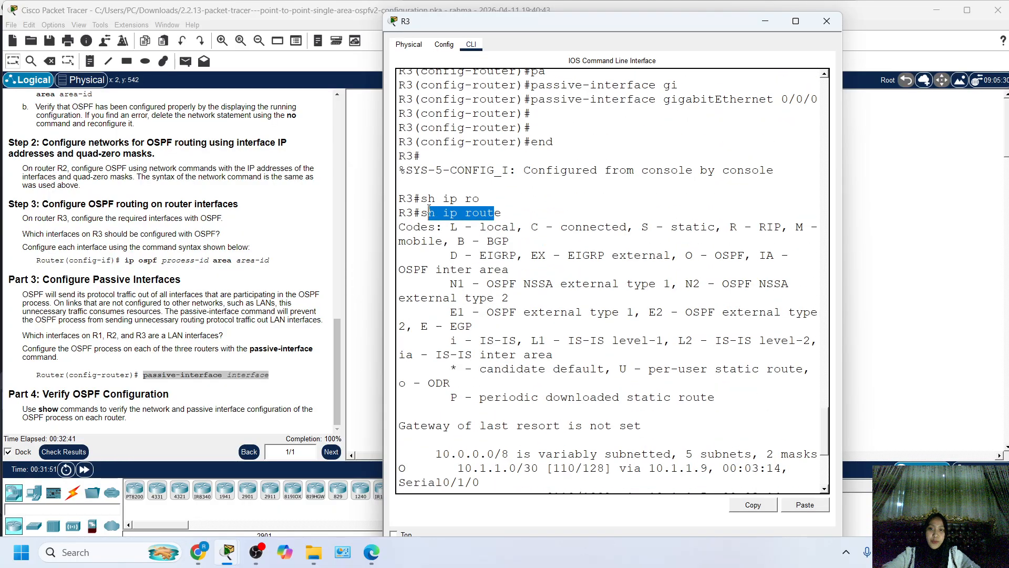
pyautogui.scroll(-6, 555, 430)
pyautogui.scroll(-1, 541, 428)
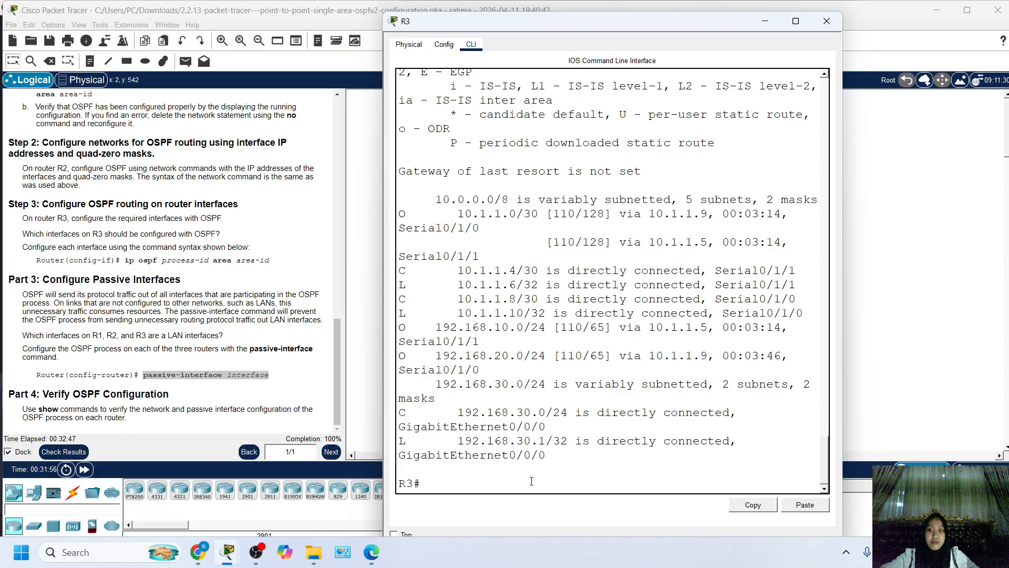
# Leave R3's CLI and bring the topology with the three routers back into view.
pyautogui.click(972, 240)
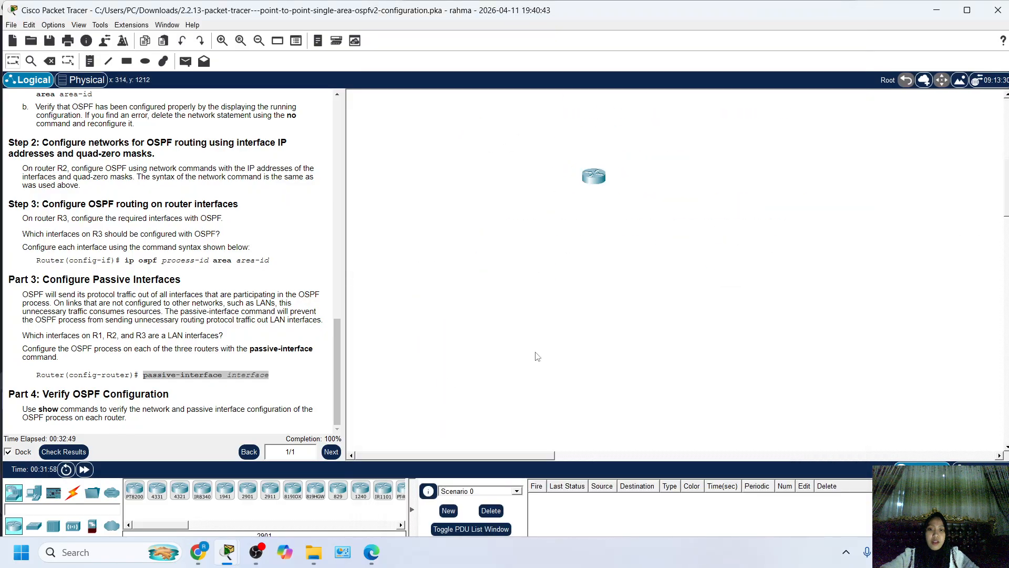
pyautogui.scroll(5, 550, 372)
pyautogui.scroll(2, 552, 376)
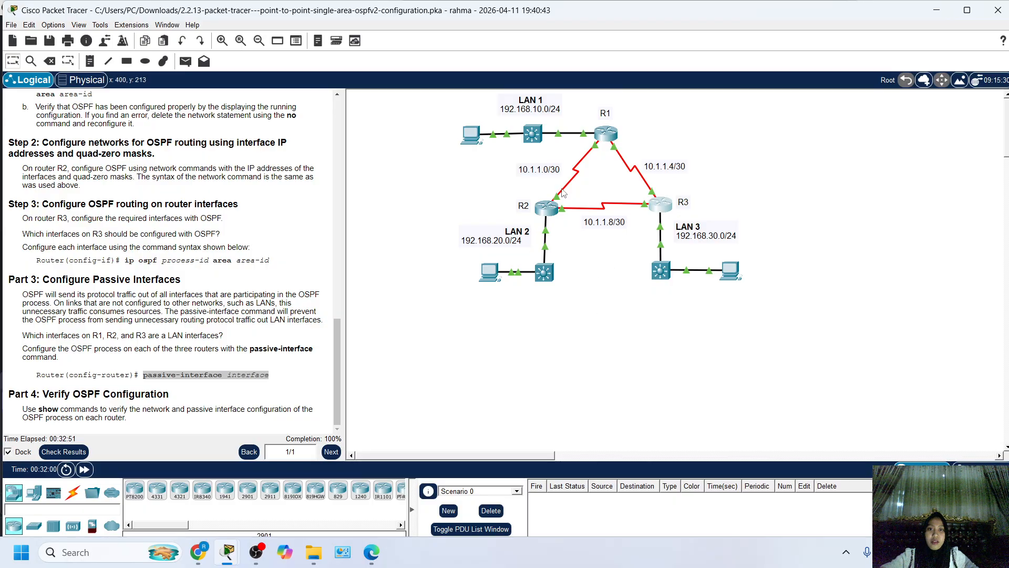
# Open R2's CLI and leave its OSPF router configuration mode with the end command.
pyautogui.click(551, 208)
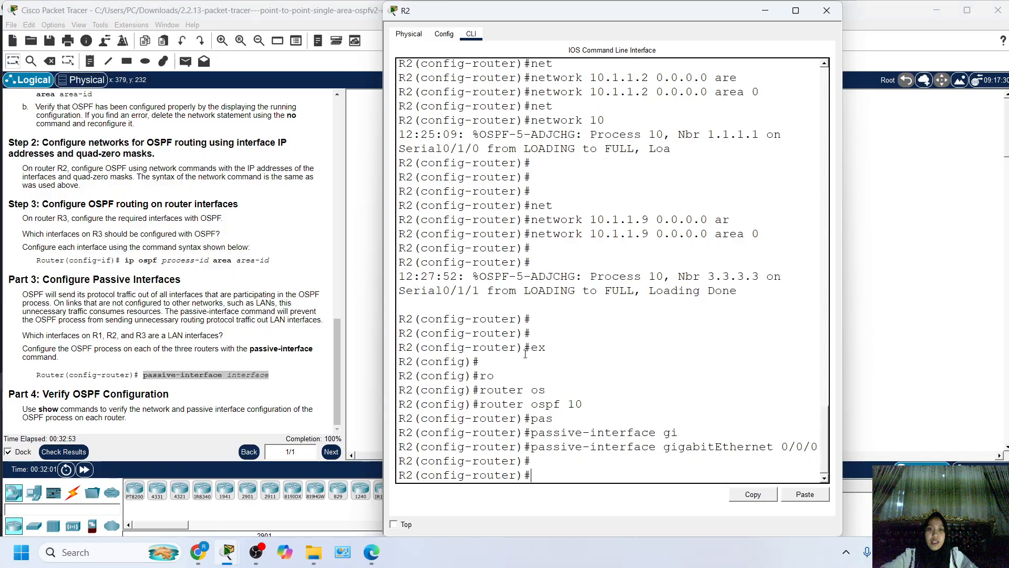
pyautogui.press('Return')
pyautogui.press('Return')
pyautogui.write('end')
pyautogui.press('Return')
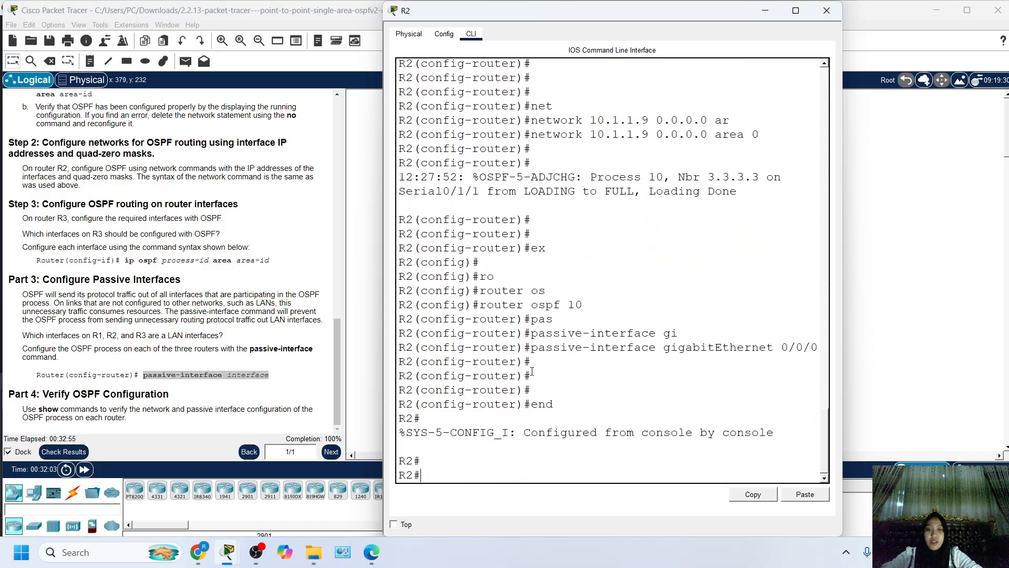
# Display R2's full routing table with show ip route and examine its connected and OSPF routes.
pyautogui.write('sh ip ro')
pyautogui.press('Tab')
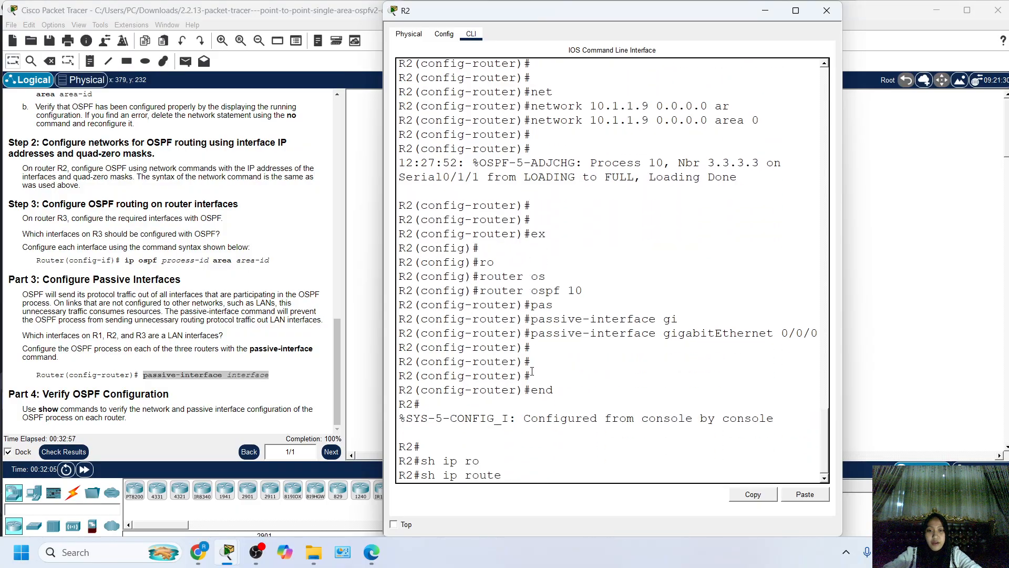
pyautogui.press('Return')
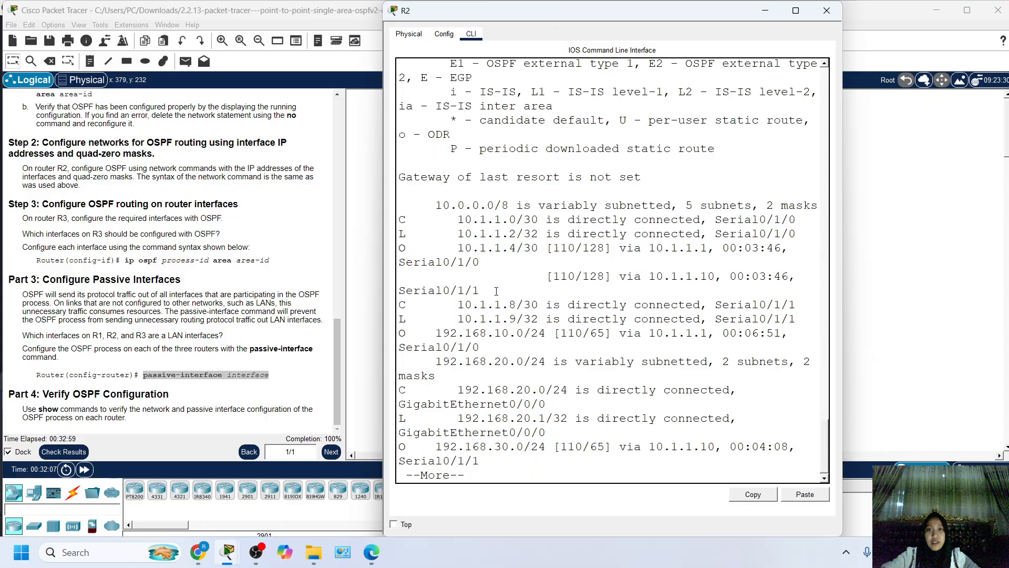
pyautogui.press('space')
pyautogui.moveTo(414, 234); pyautogui.dragTo(546, 418)
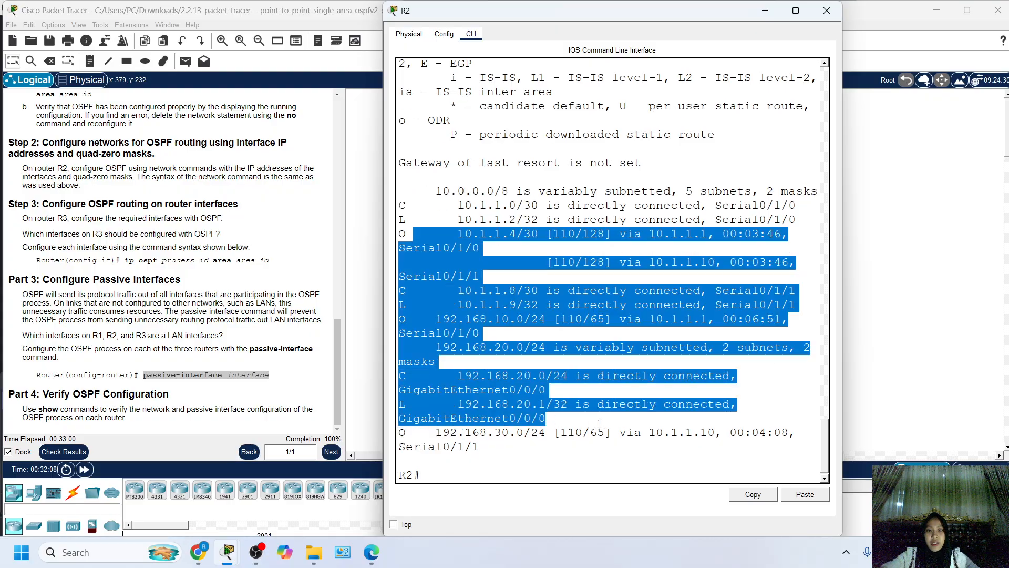
pyautogui.click(952, 305)
# Open R1's CLI and leave its OSPF router configuration mode with the end command.
pyautogui.click(604, 136)
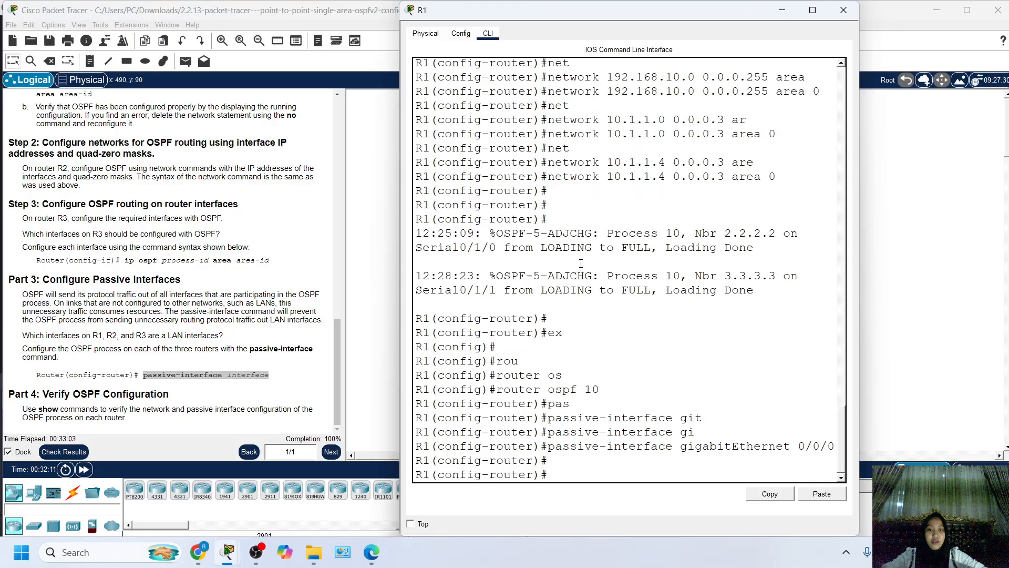
pyautogui.press('Return')
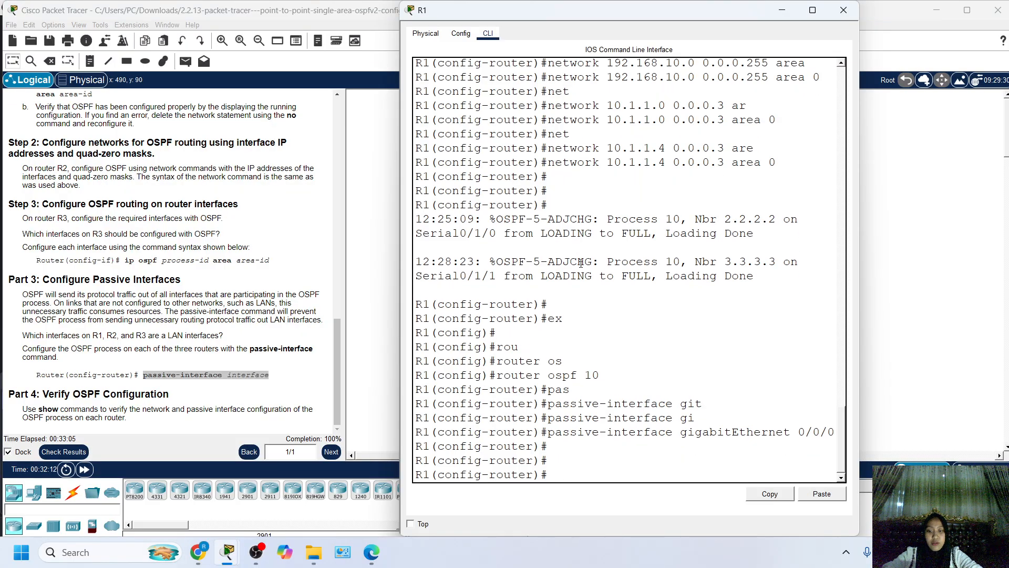
pyautogui.write('end')
pyautogui.press('Return')
pyautogui.press('Return')
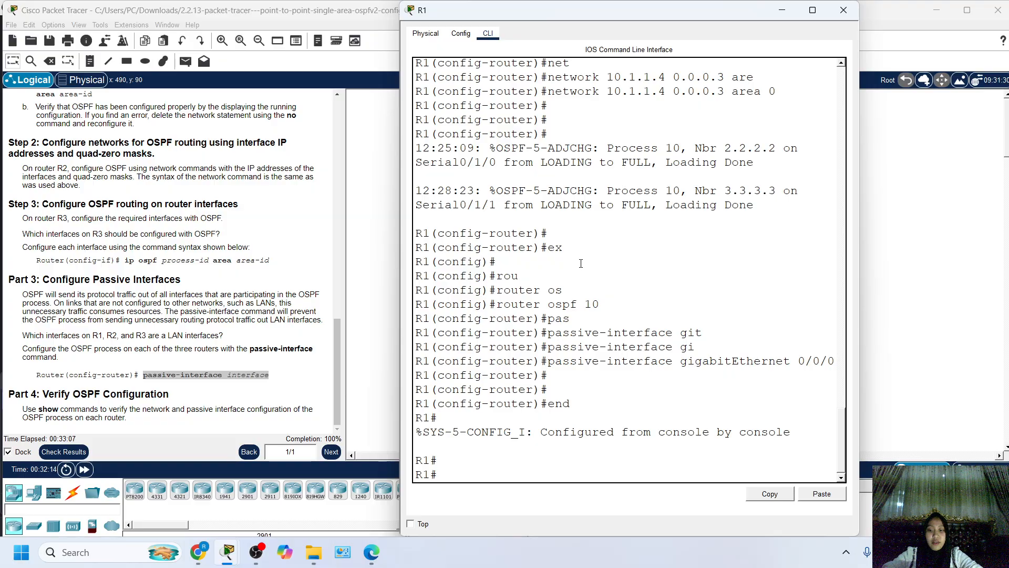
# Display R1's full routing table with show ip route, examine its routes, and go back to the topology.
pyautogui.write('sh ip ro')
pyautogui.press('Tab')
pyautogui.press('Return')
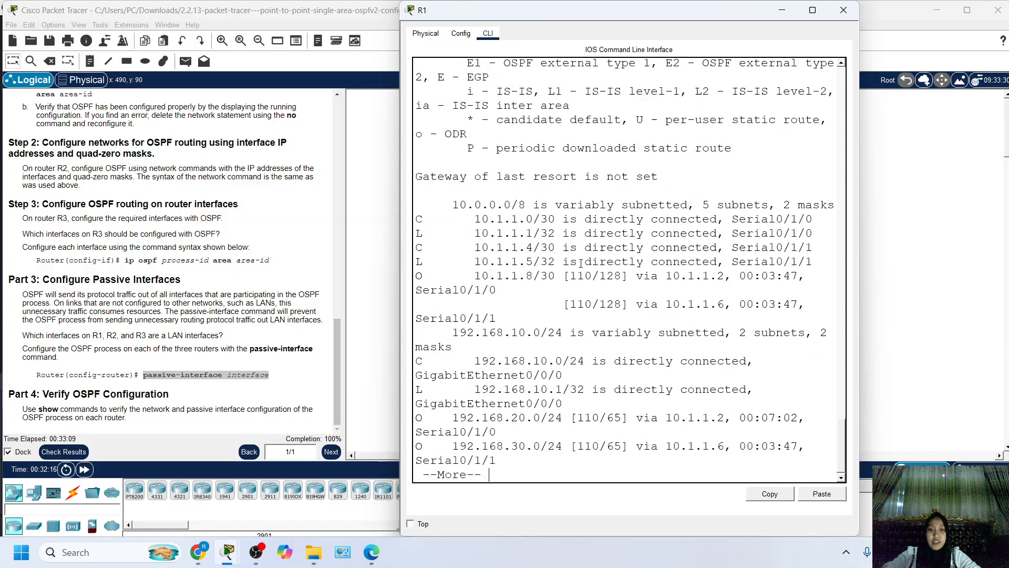
pyautogui.press('Return')
pyautogui.moveTo(524, 478); pyautogui.dragTo(536, 177)
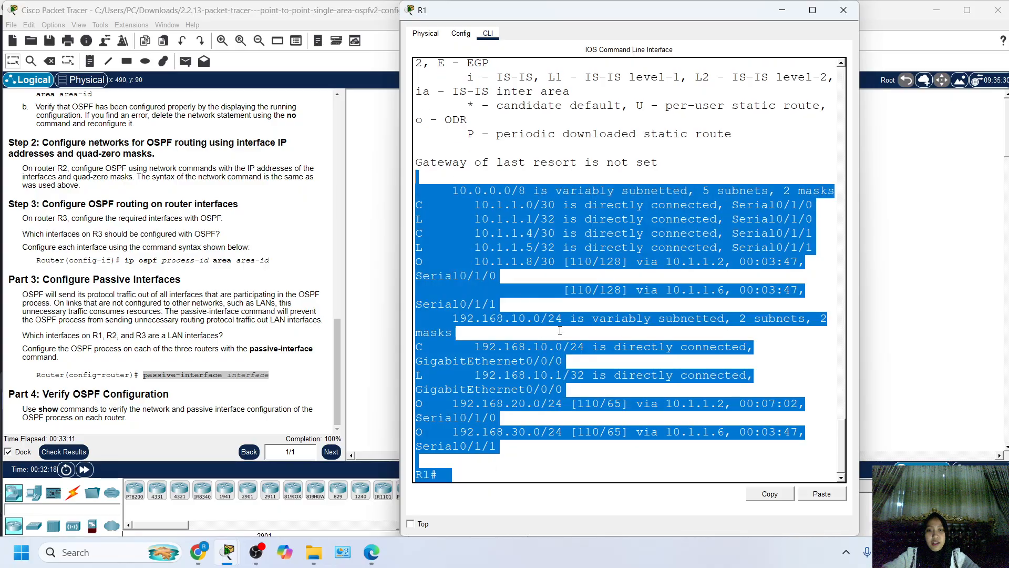
pyautogui.click(680, 347)
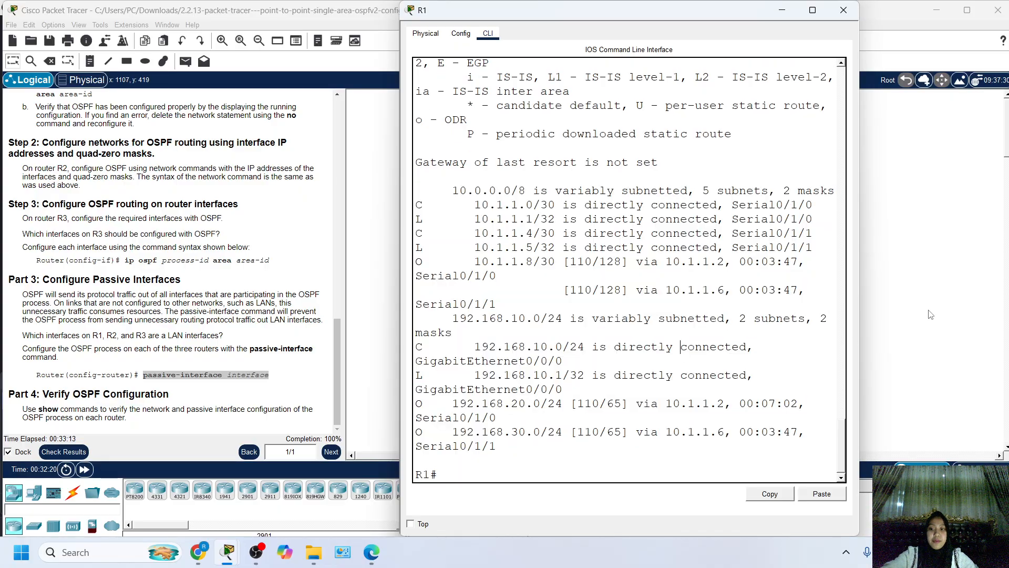
pyautogui.click(972, 271)
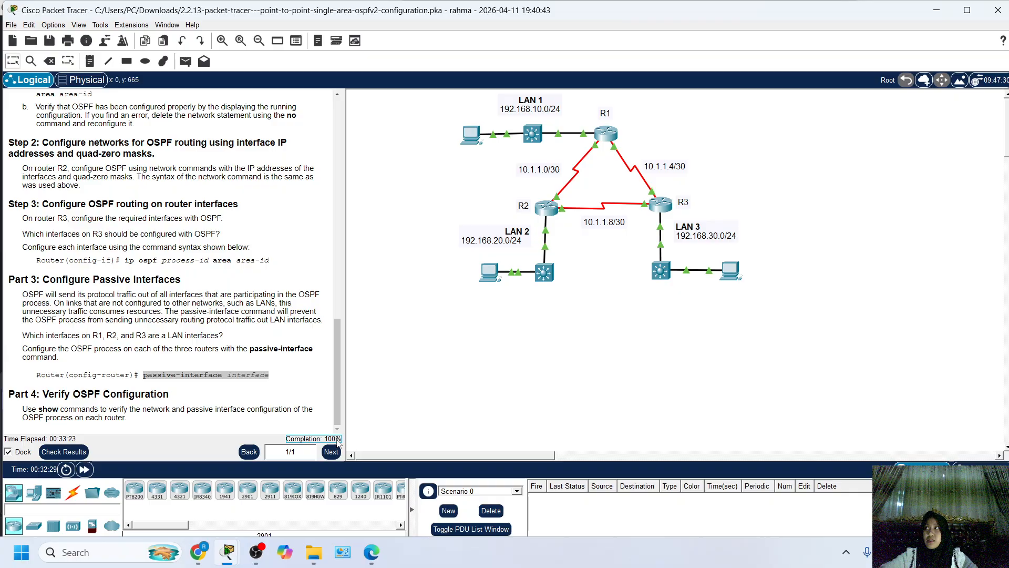
# Check the activity results, review the assessment items for R1, R2 and R3, and return to the activity.
pyautogui.click(63, 452)
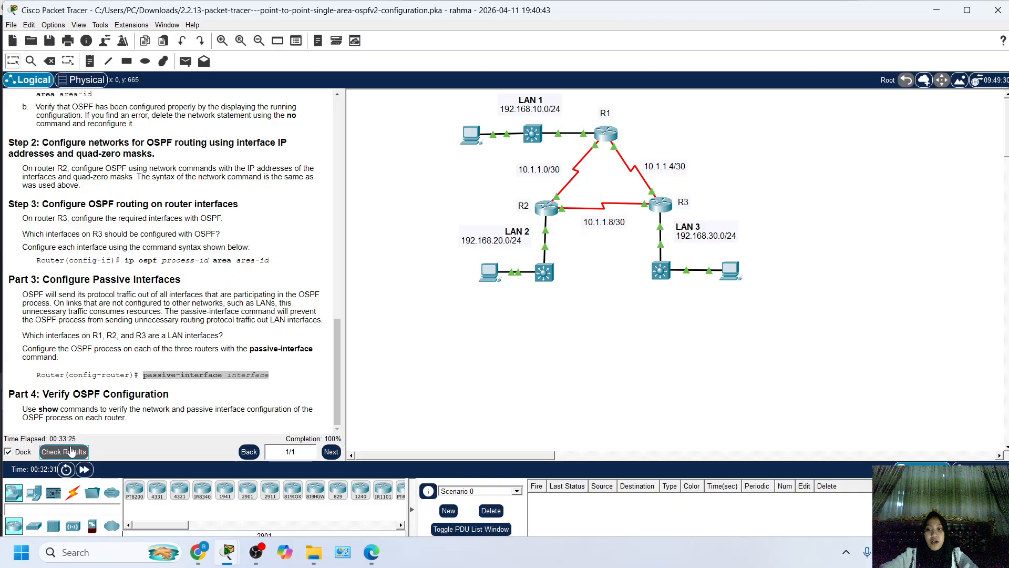
pyautogui.click(111, 86)
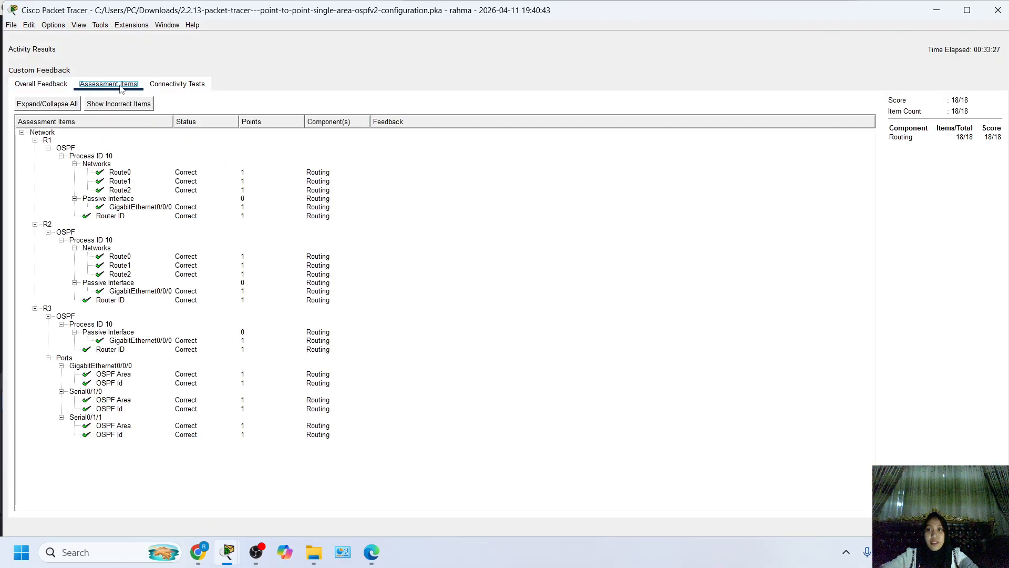
pyautogui.moveTo(90, 171); pyautogui.dragTo(98, 326)
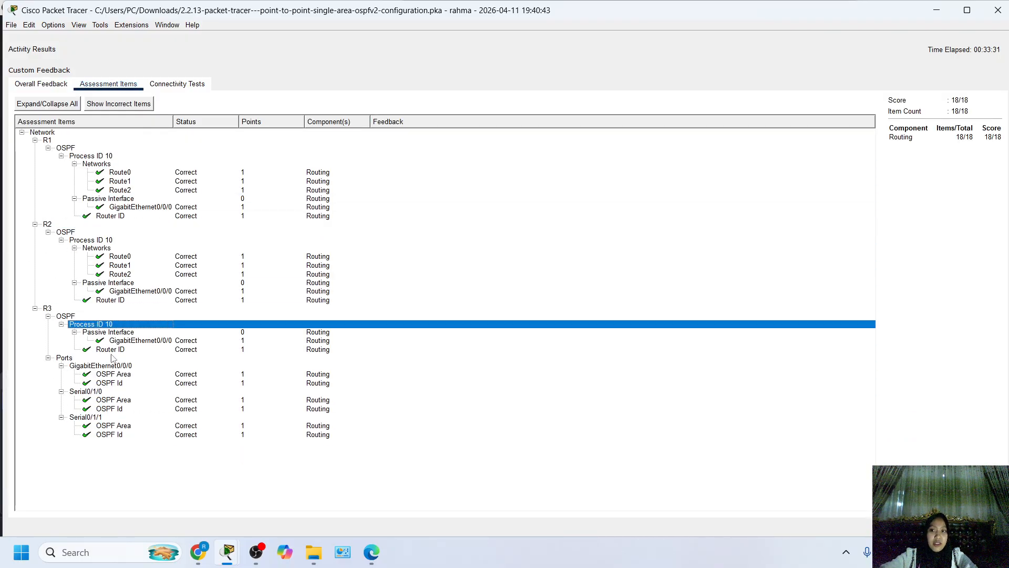
pyautogui.click(982, 527)
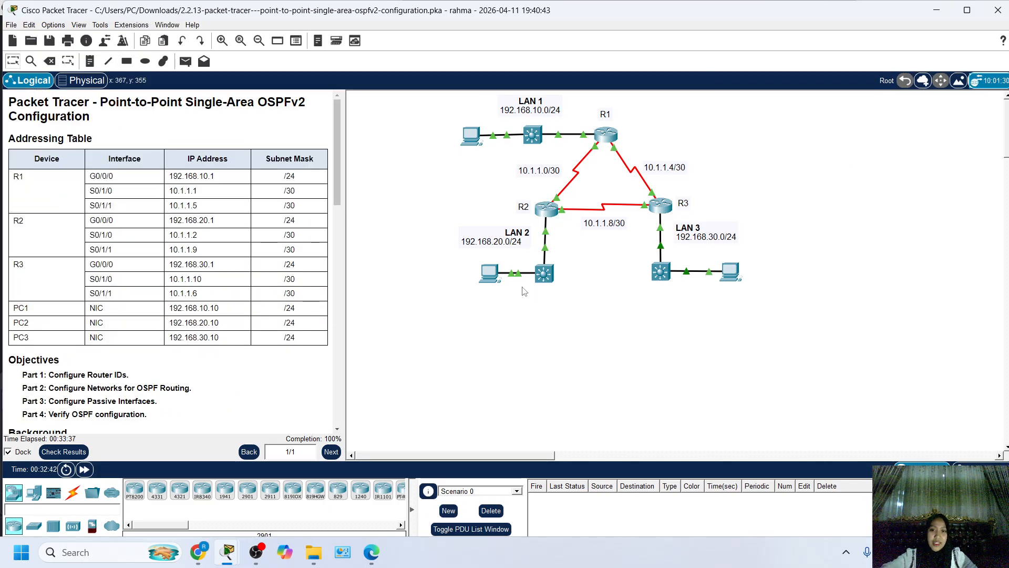
# Review the activity's addressing table, its four objectives and the Part 1 router ID instructions.
pyautogui.scroll(-1, 154, 297)
pyautogui.scroll(1, 154, 297)
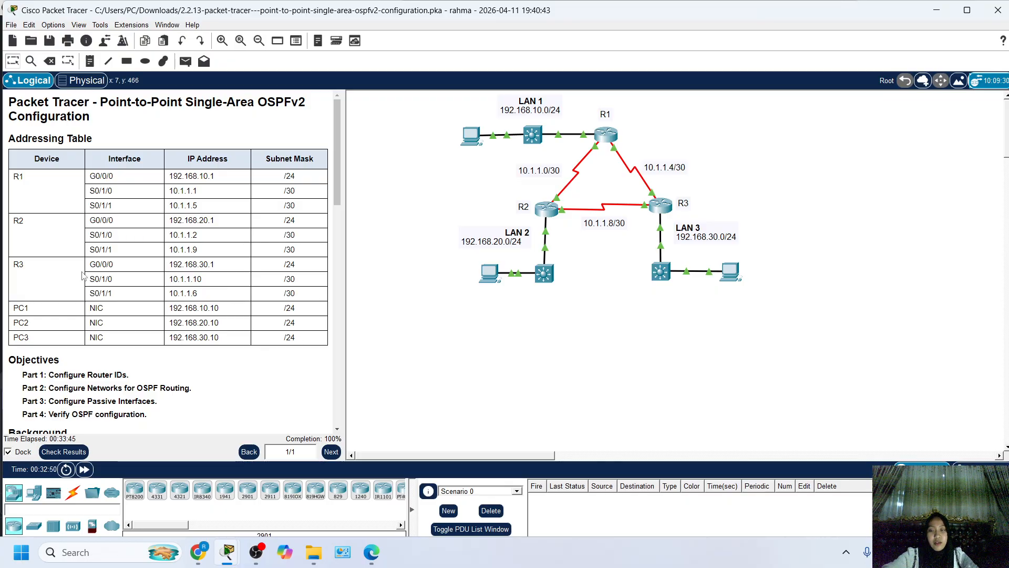
pyautogui.scroll(-1, 254, 273)
pyautogui.scroll(1, 183, 280)
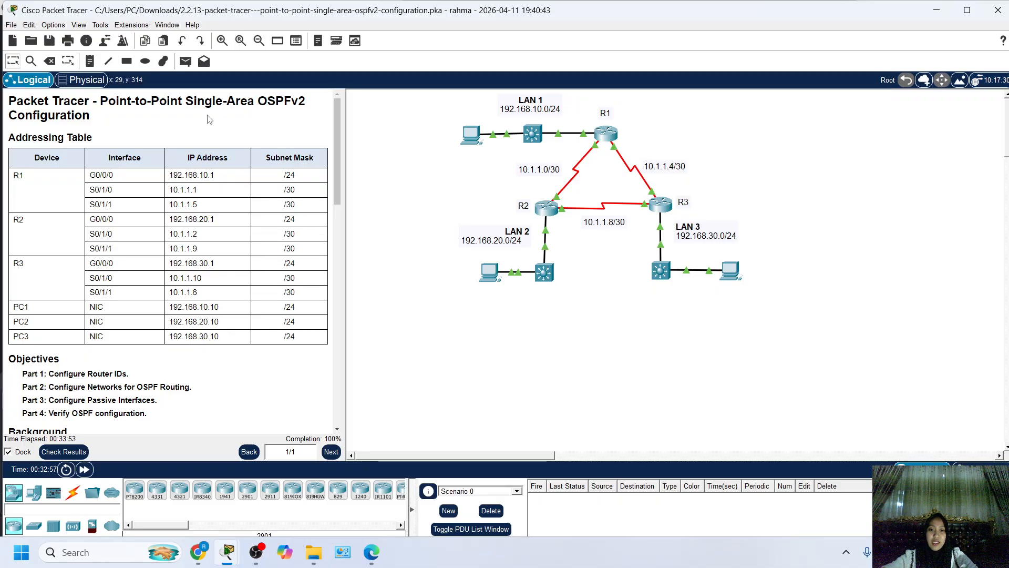
pyautogui.scroll(-3, 92, 357)
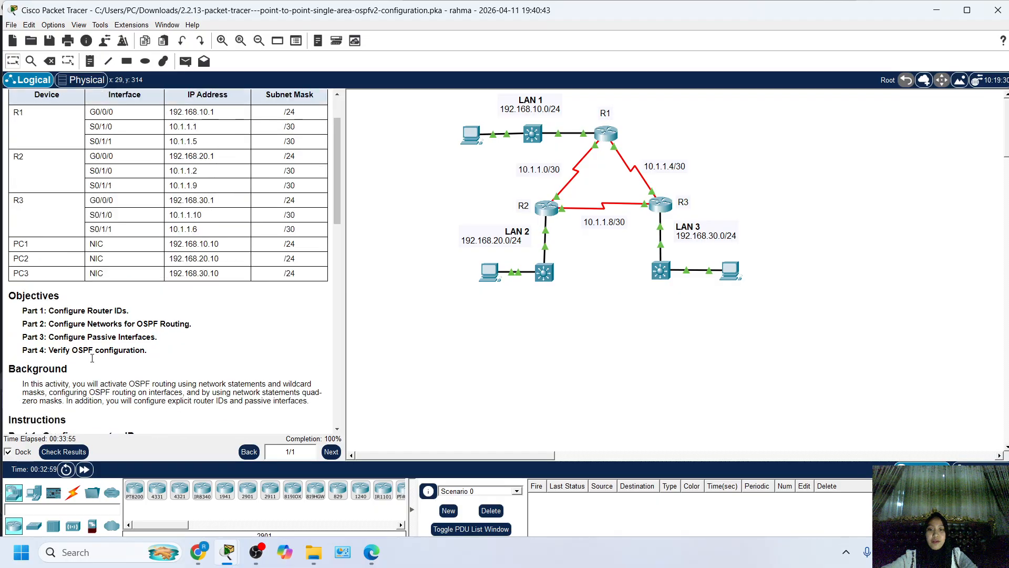
pyautogui.scroll(3, 92, 358)
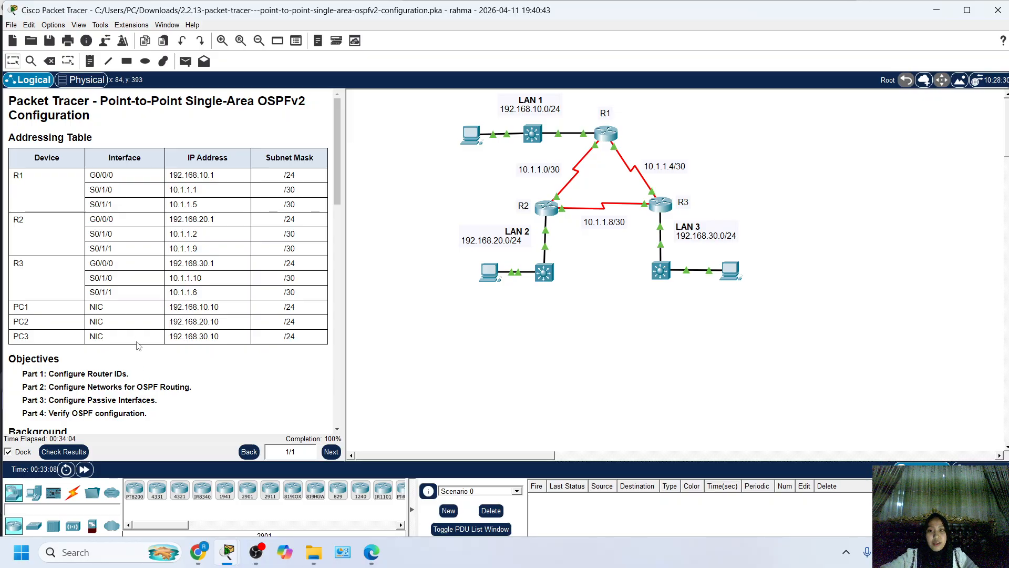
pyautogui.scroll(-8, 138, 346)
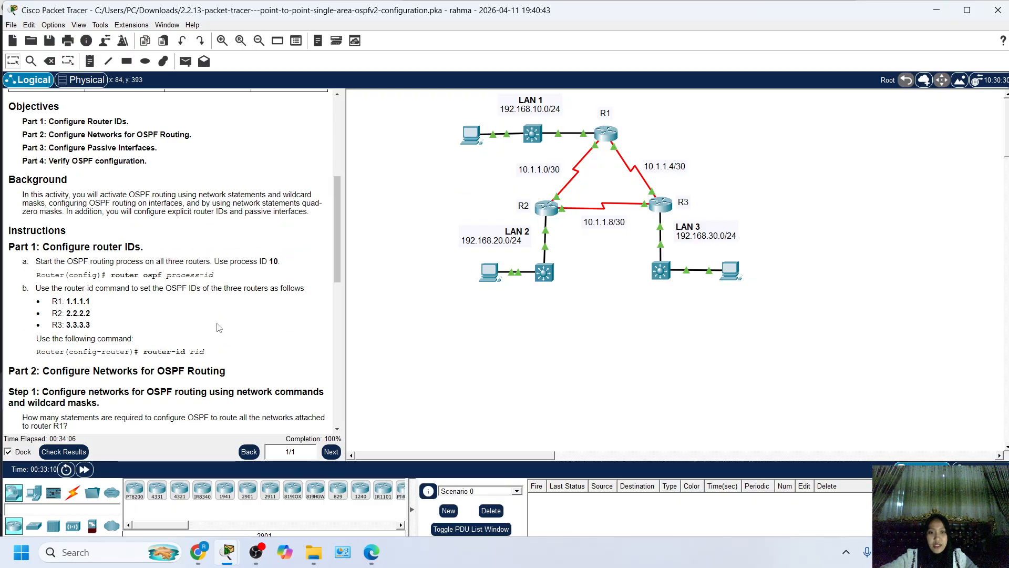
pyautogui.scroll(8, 218, 327)
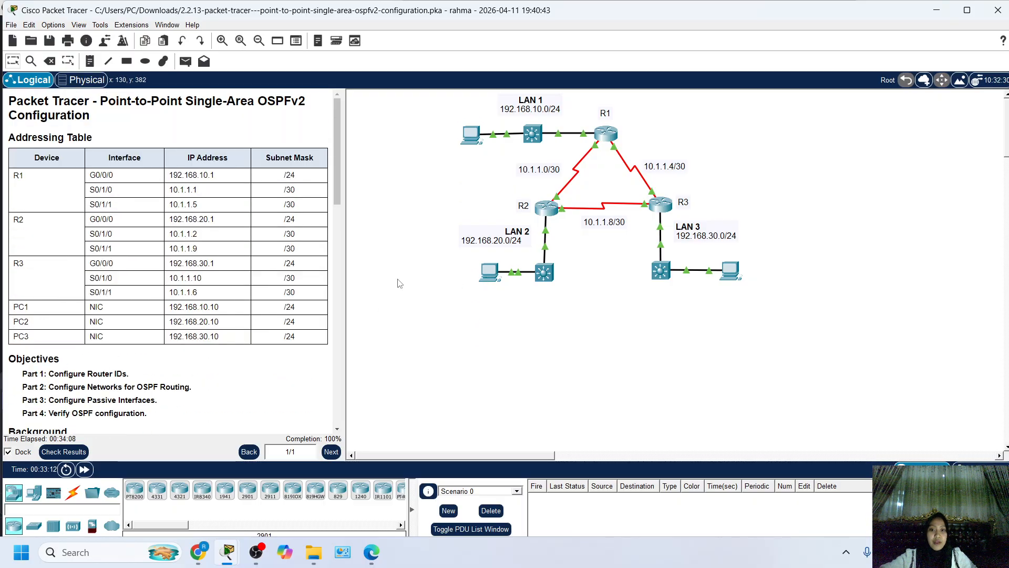
# Reread the instructions for Parts 1 to 4, covering router IDs, OSPF networks, passive interfaces and verification.
pyautogui.scroll(-10, 226, 299)
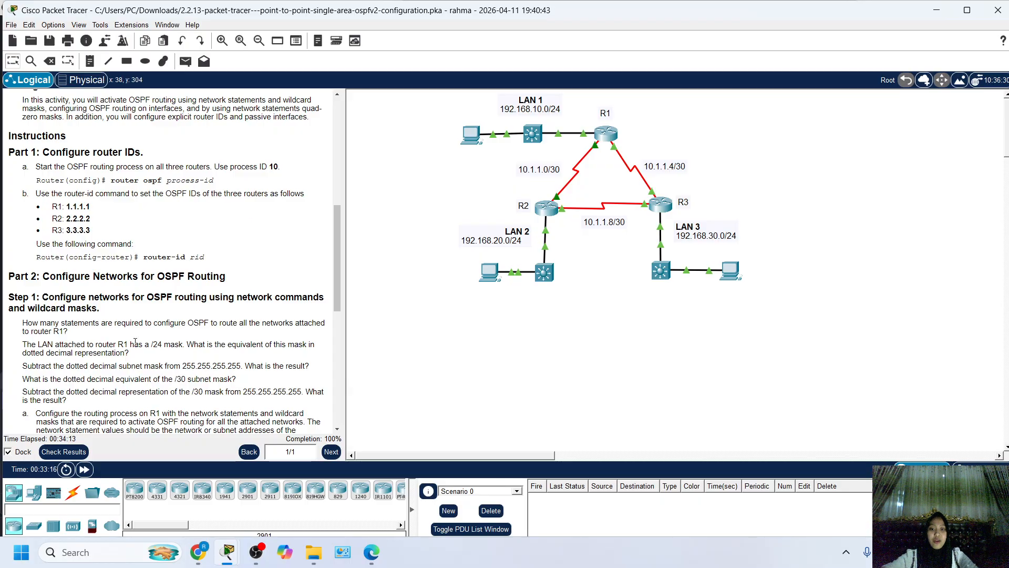
pyautogui.scroll(-5, 135, 341)
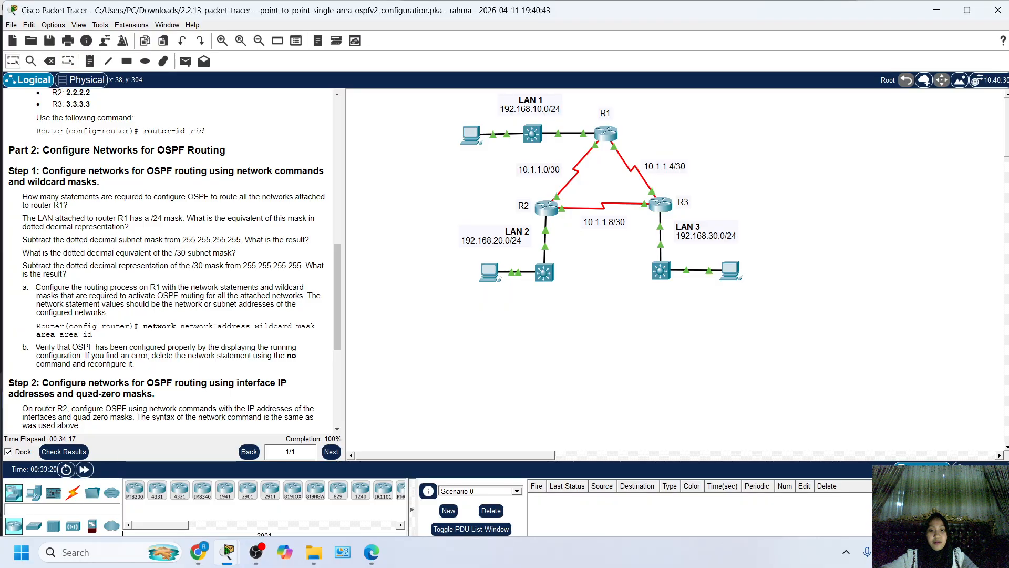
pyautogui.scroll(-9, 162, 337)
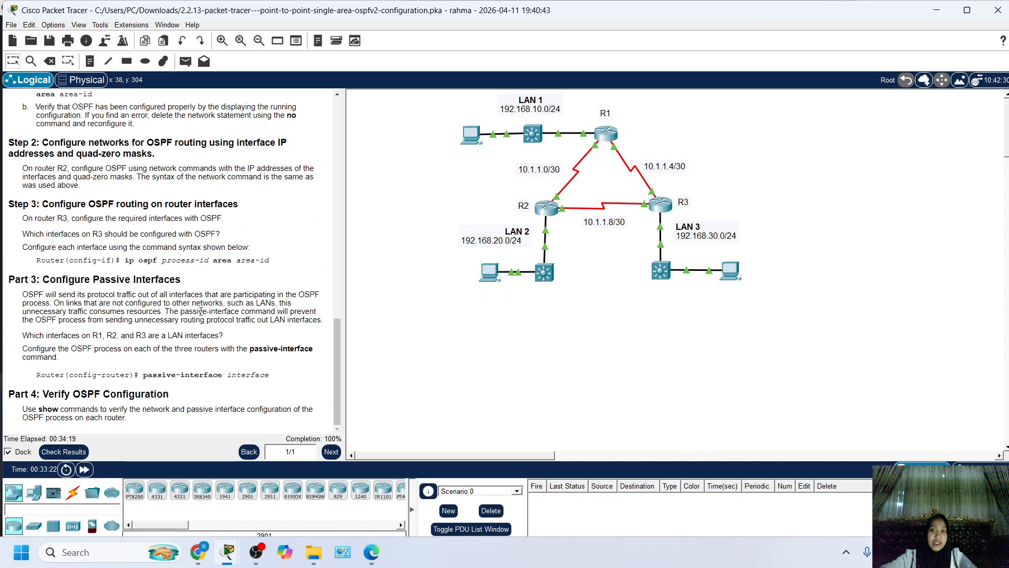
pyautogui.moveTo(181, 280); pyautogui.dragTo(41, 280)
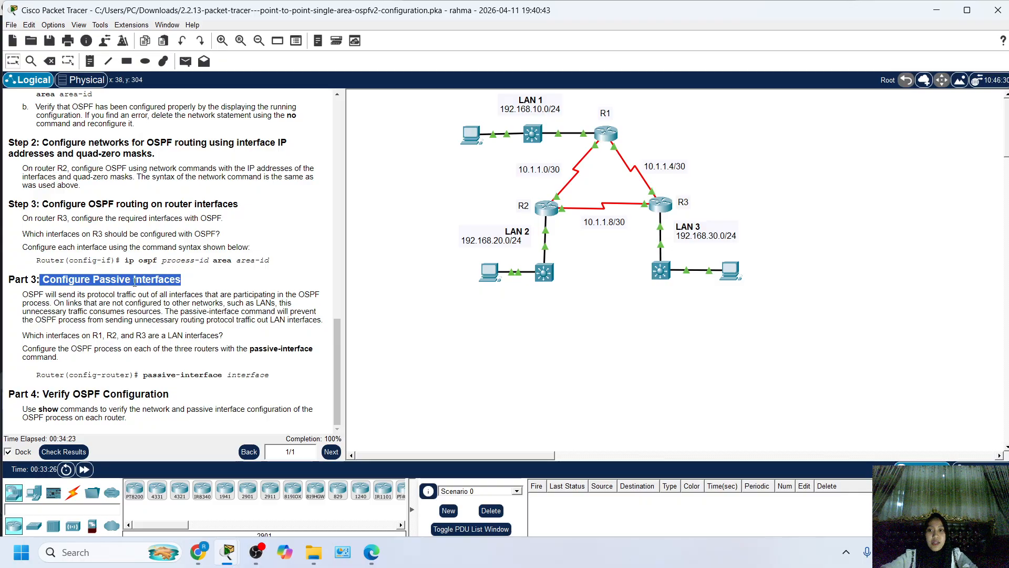
pyautogui.moveTo(92, 280); pyautogui.dragTo(175, 280)
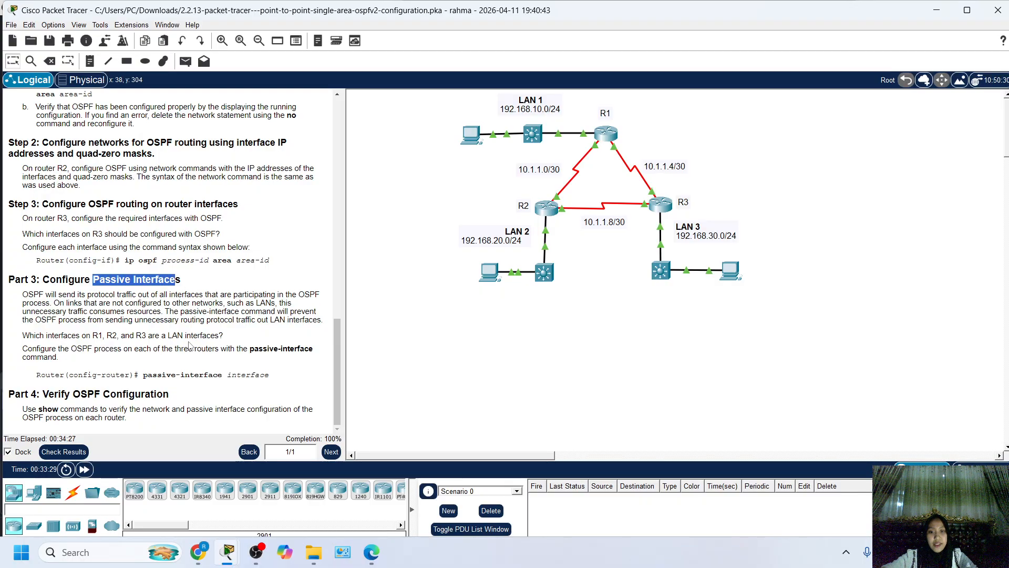
pyautogui.click(192, 373)
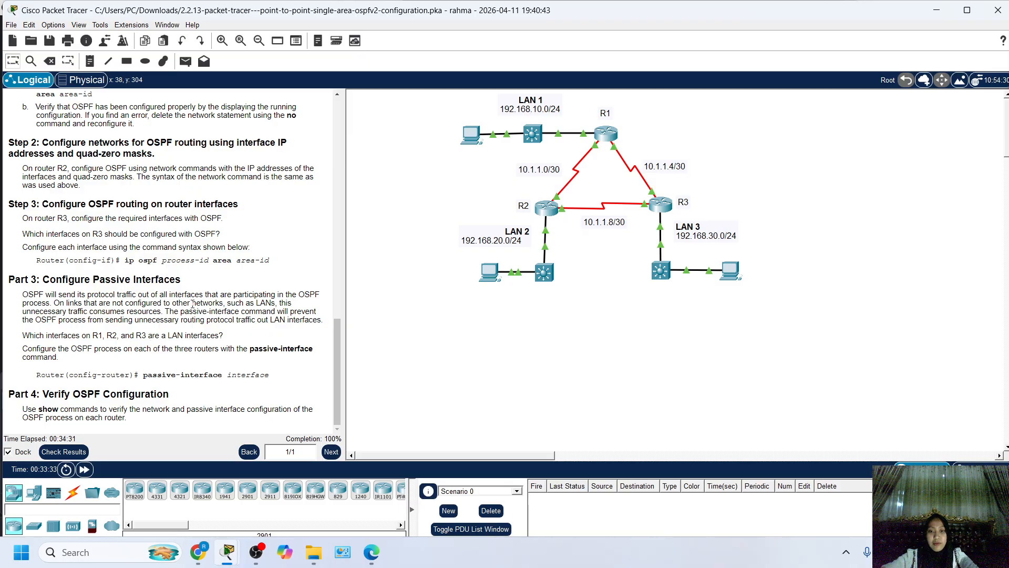
pyautogui.scroll(3, 156, 337)
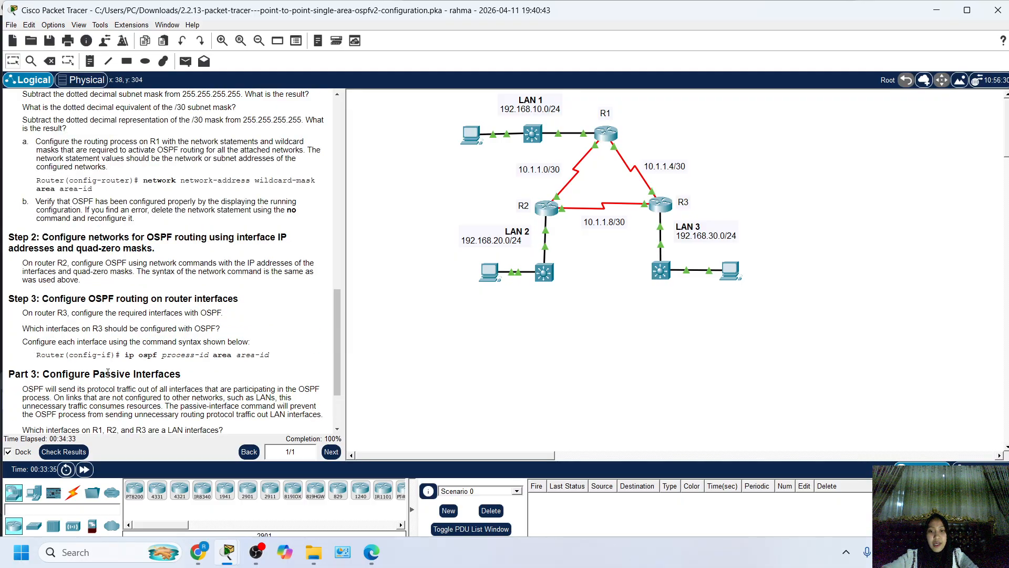
pyautogui.scroll(3, 108, 373)
pyautogui.scroll(3, 83, 383)
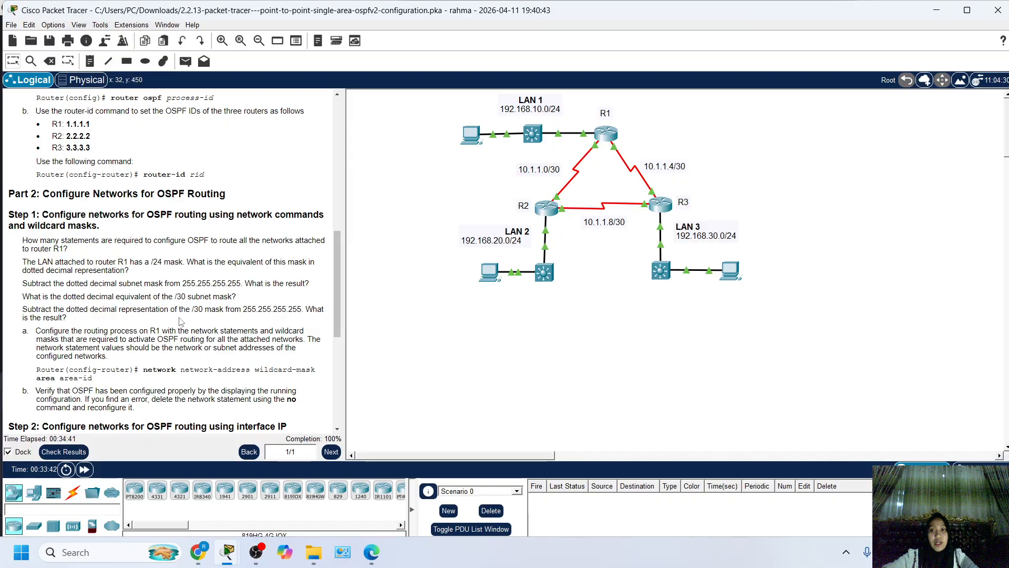
pyautogui.scroll(-6, 179, 318)
pyautogui.scroll(7, 287, 334)
pyautogui.scroll(3, 287, 335)
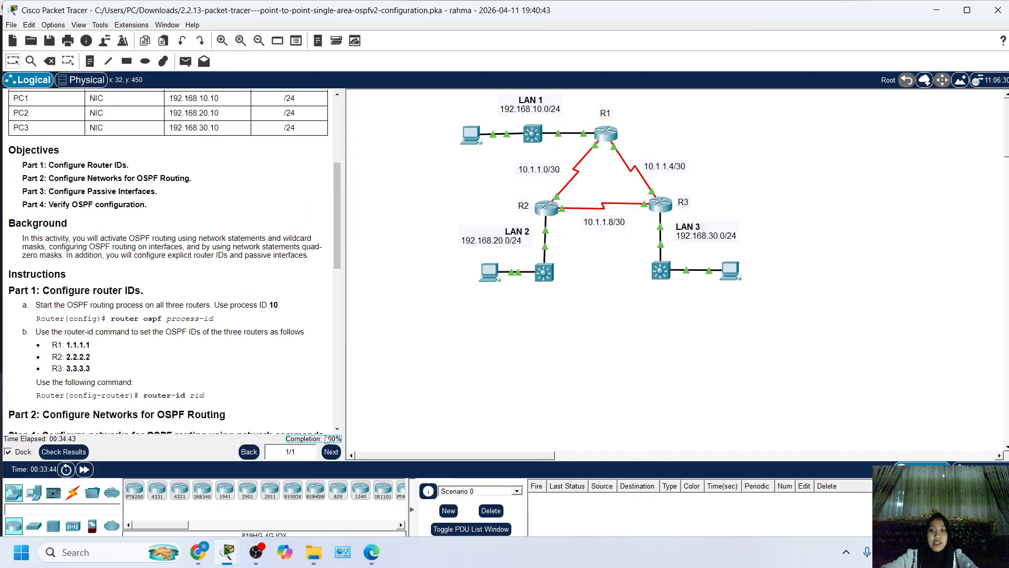